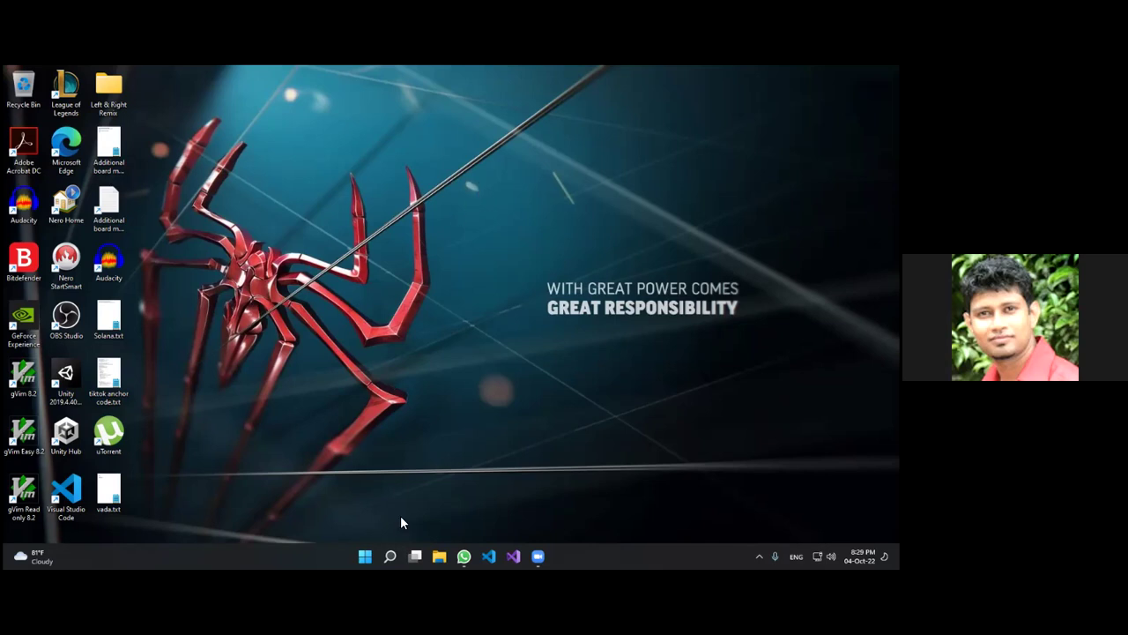
Open Control Panel and display all of its items as small icons
key(super+s)
text(control)
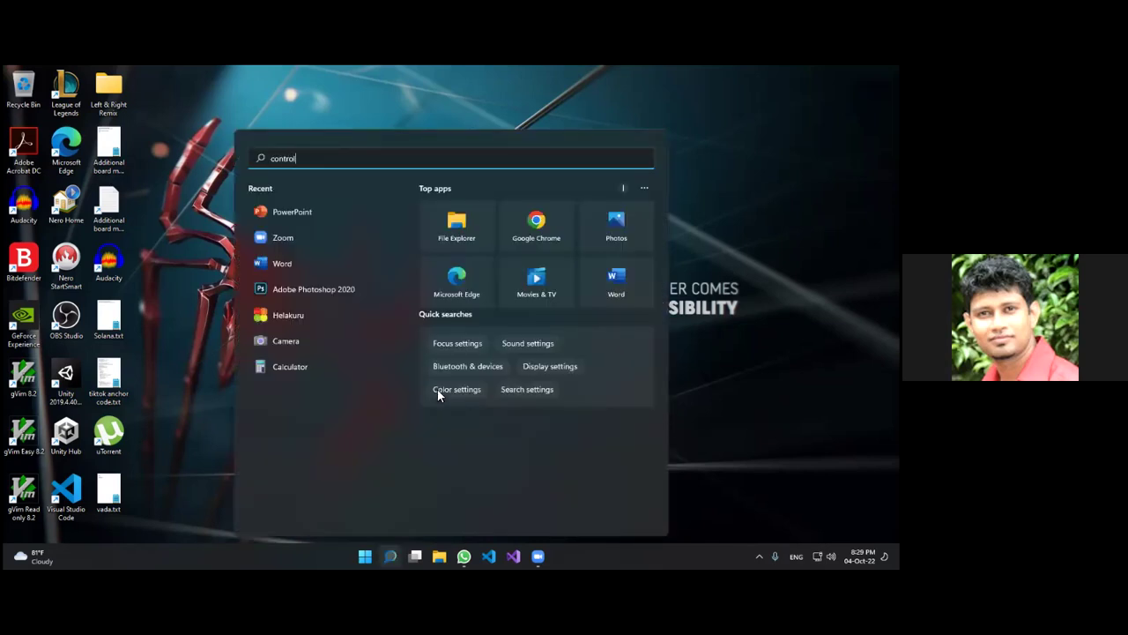
key(Return)
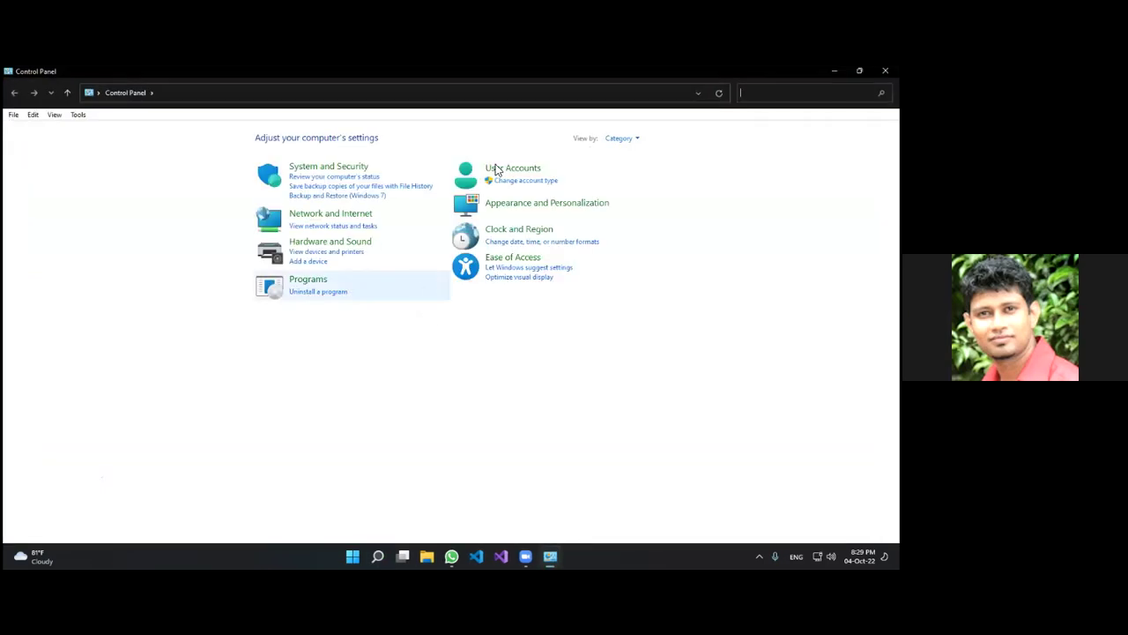
click(622, 139)
click(634, 182)
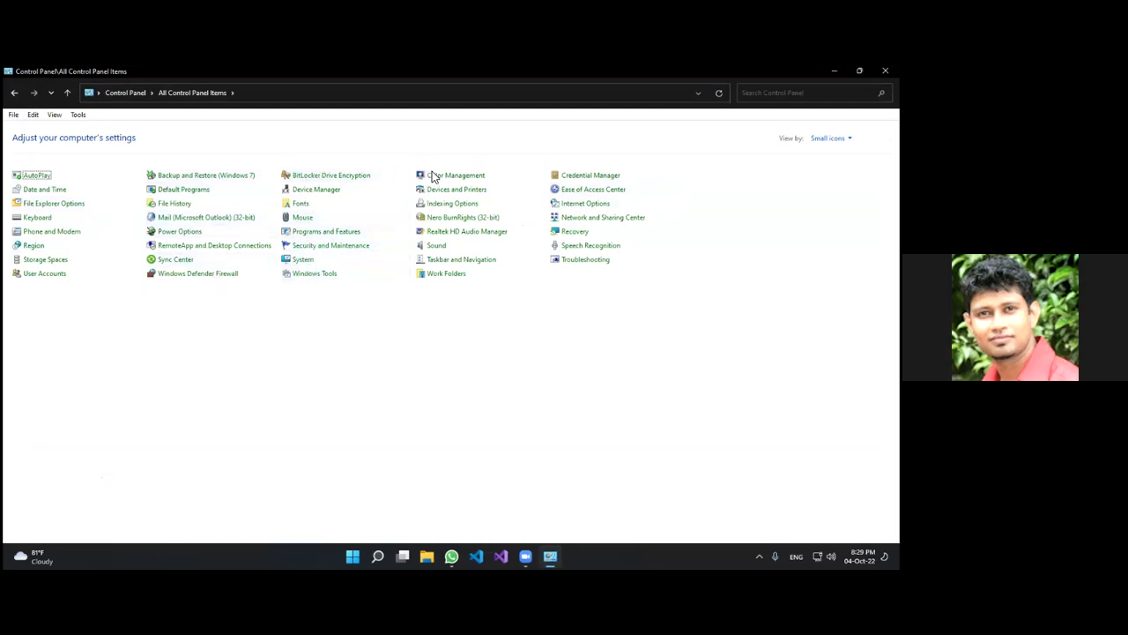
In Devices and Printers, start adding a local printer with manual settings on the existing port LPT1: (Printer Port)
click(483, 192)
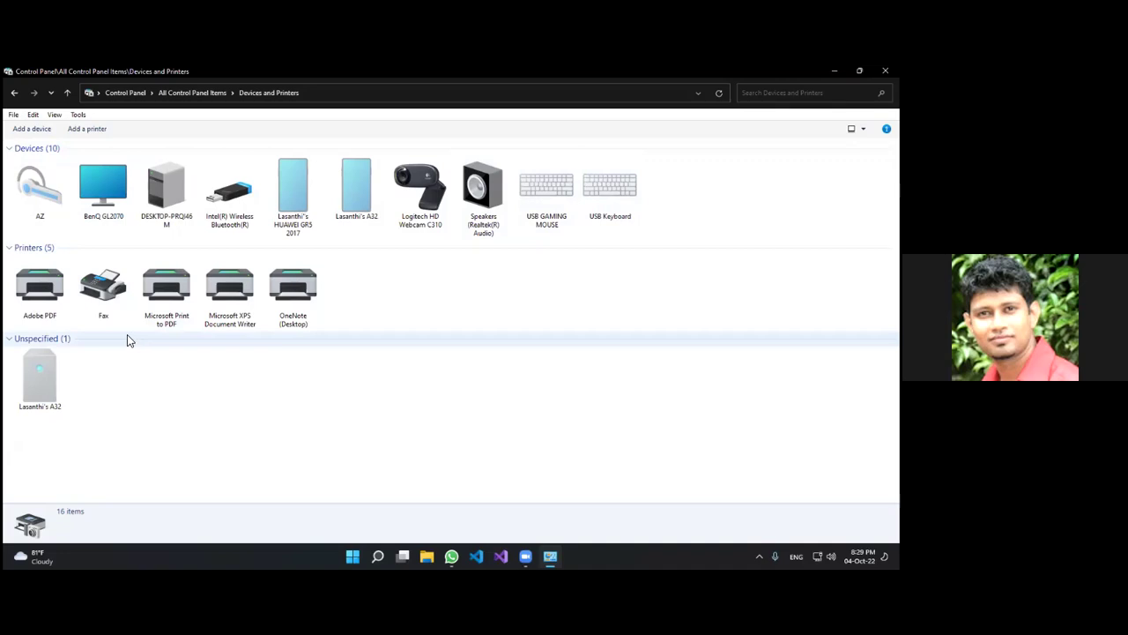
click(94, 130)
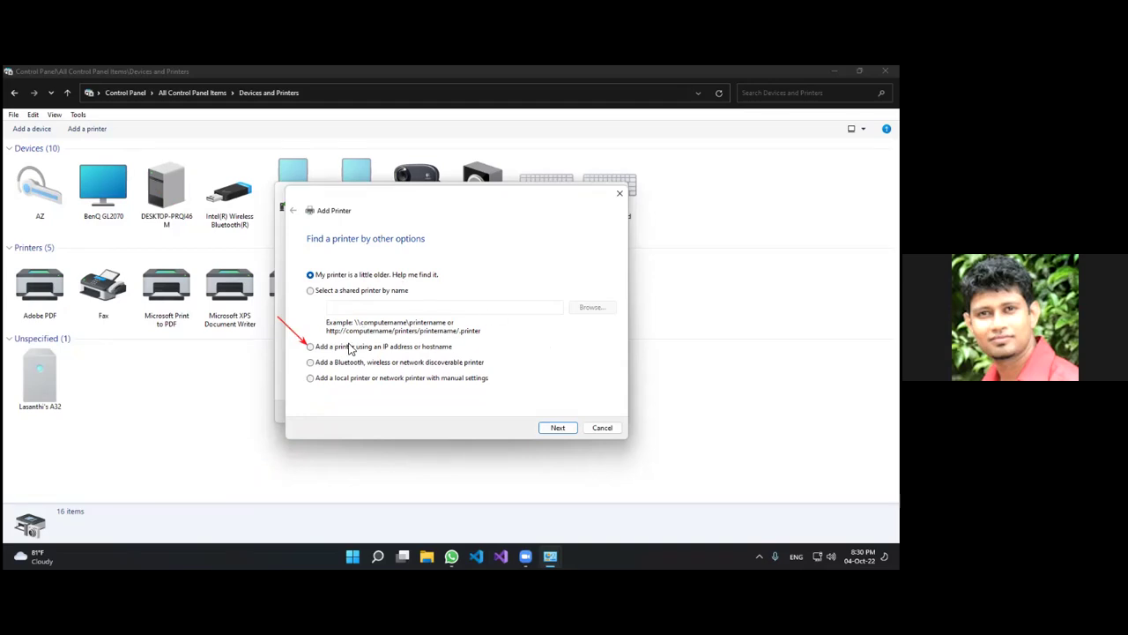
click(310, 347)
click(432, 379)
click(554, 427)
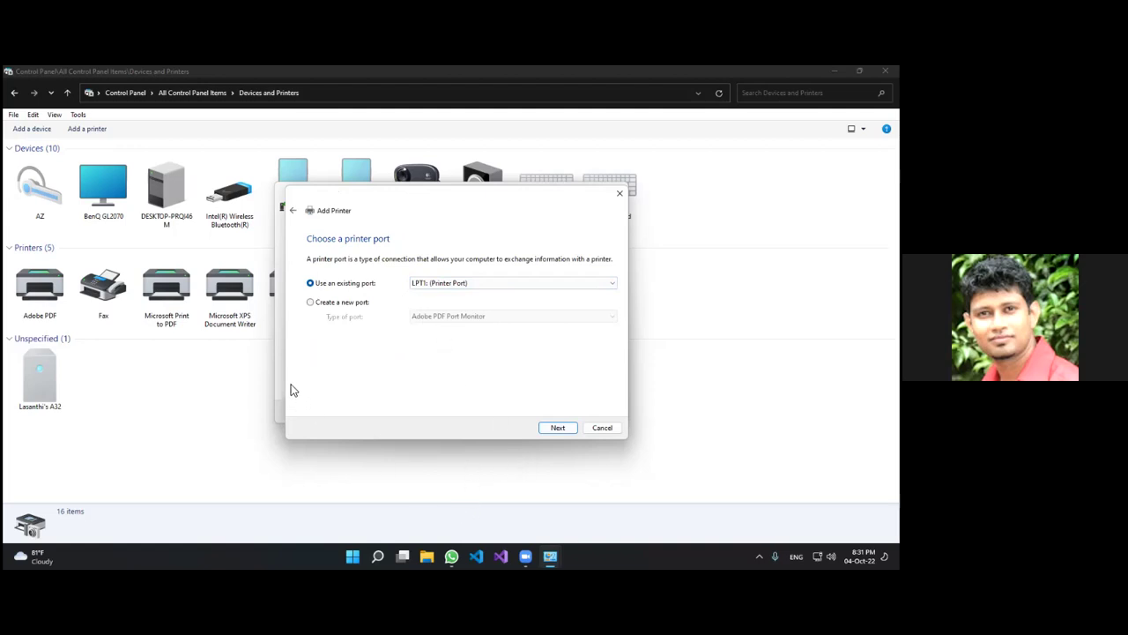
click(559, 428)
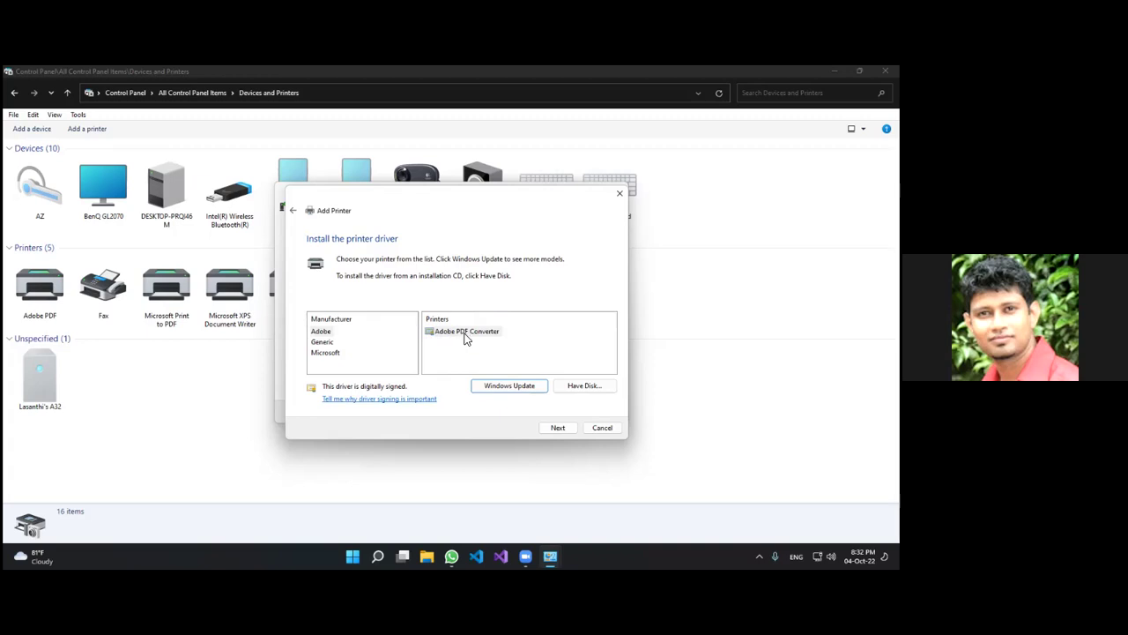
Install the Generic MS Publisher Color Printer driver, keeping MS Publisher Color Printer as the printer name
click(328, 343)
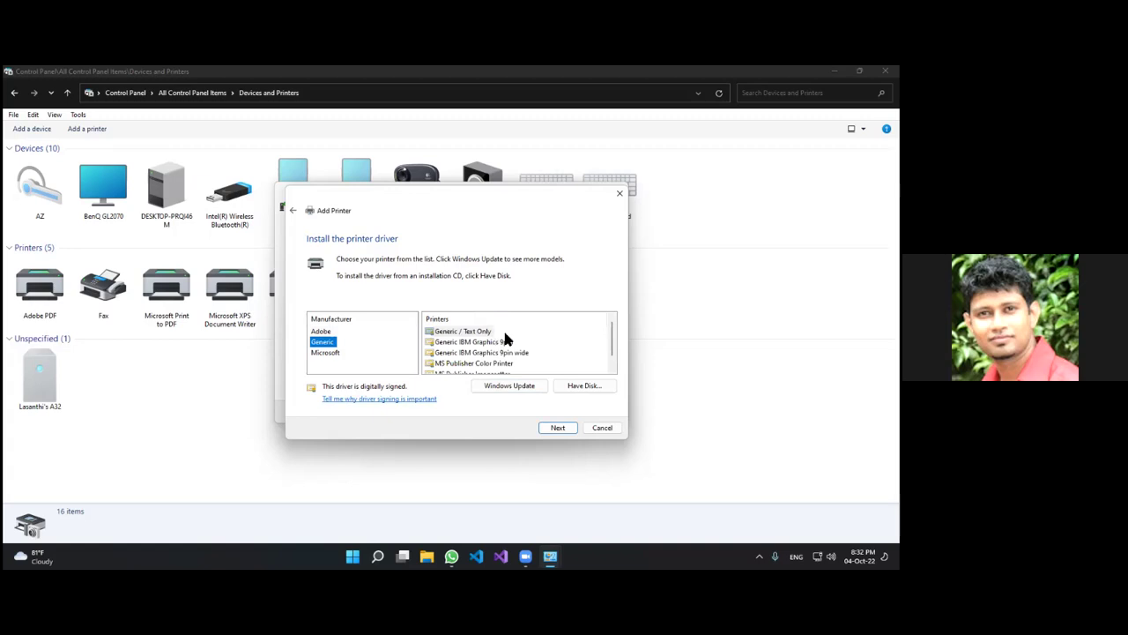
click(461, 363)
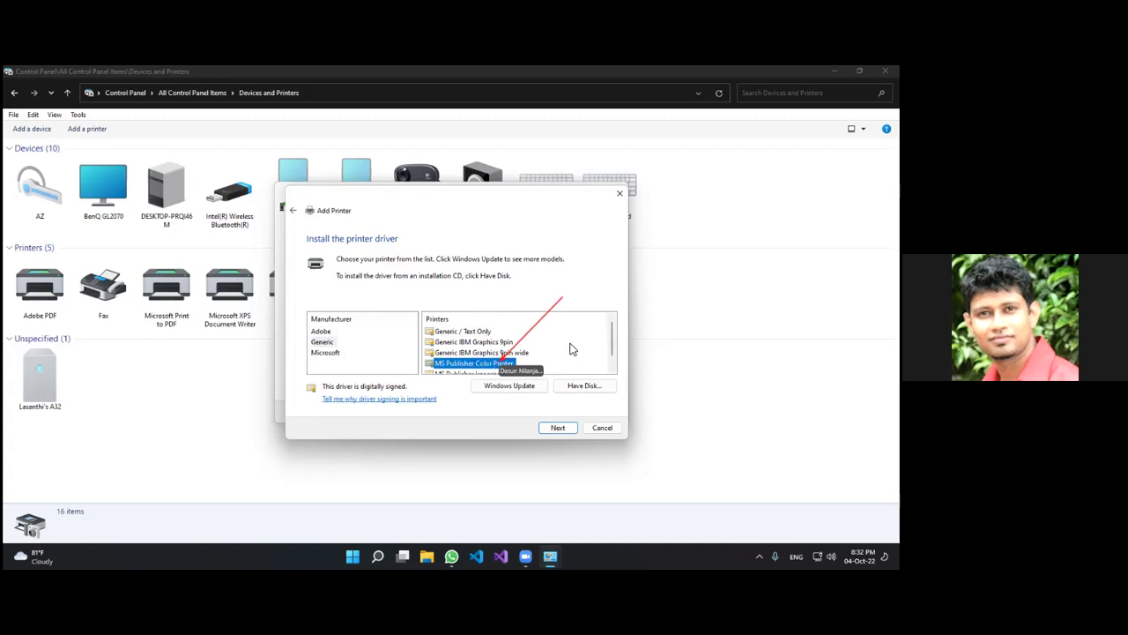
click(568, 429)
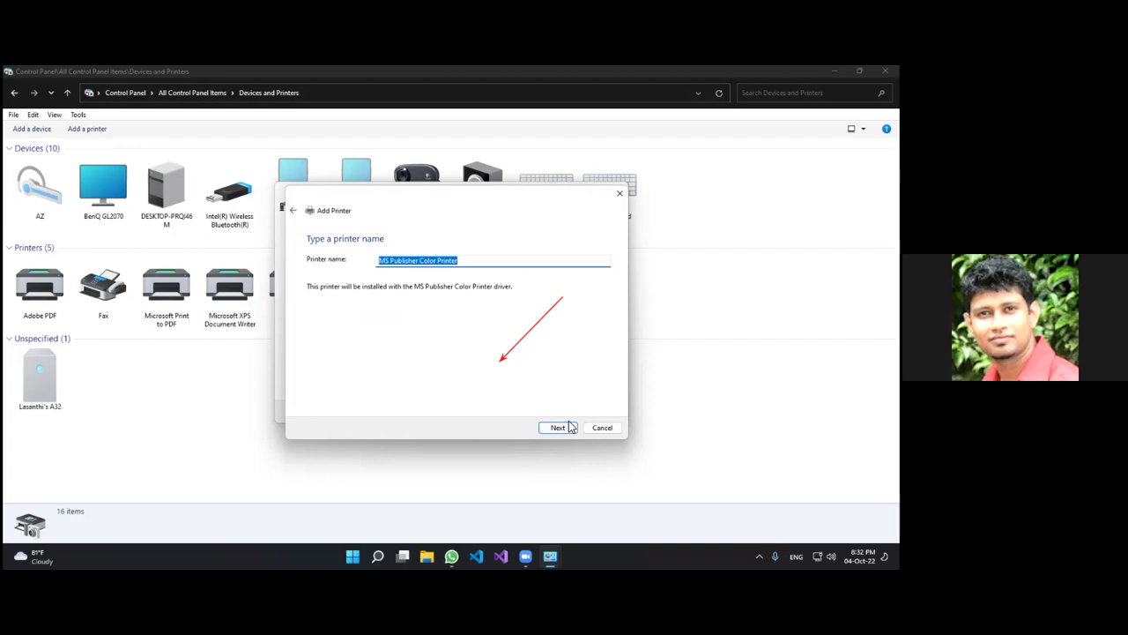
click(567, 429)
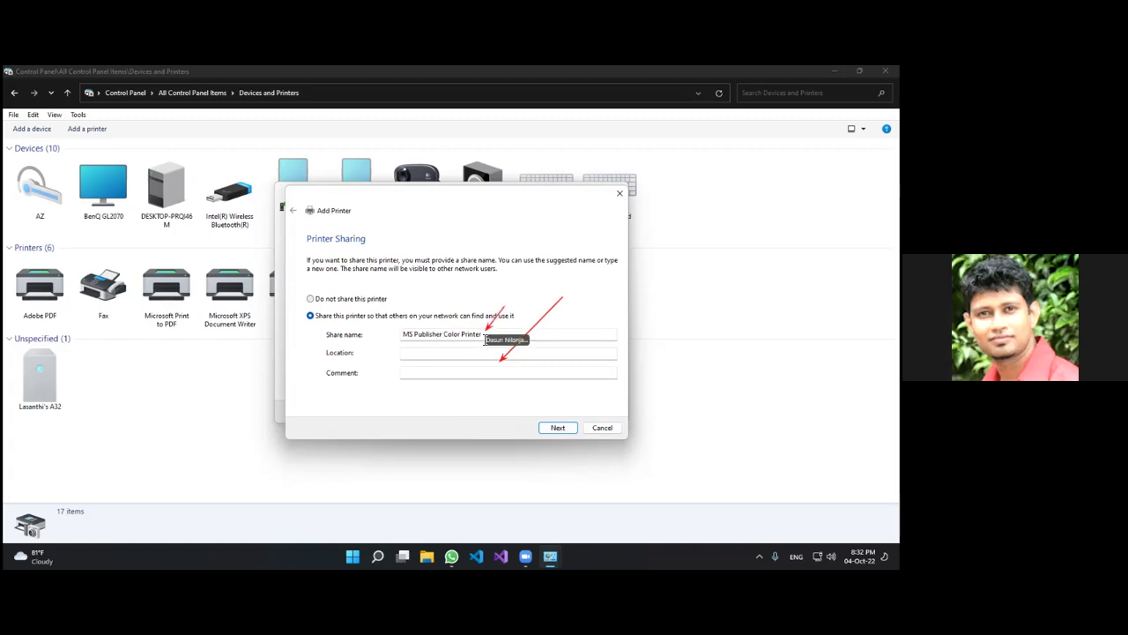
Share the printer on the network with the location "personal" and finish adding it
click(465, 358)
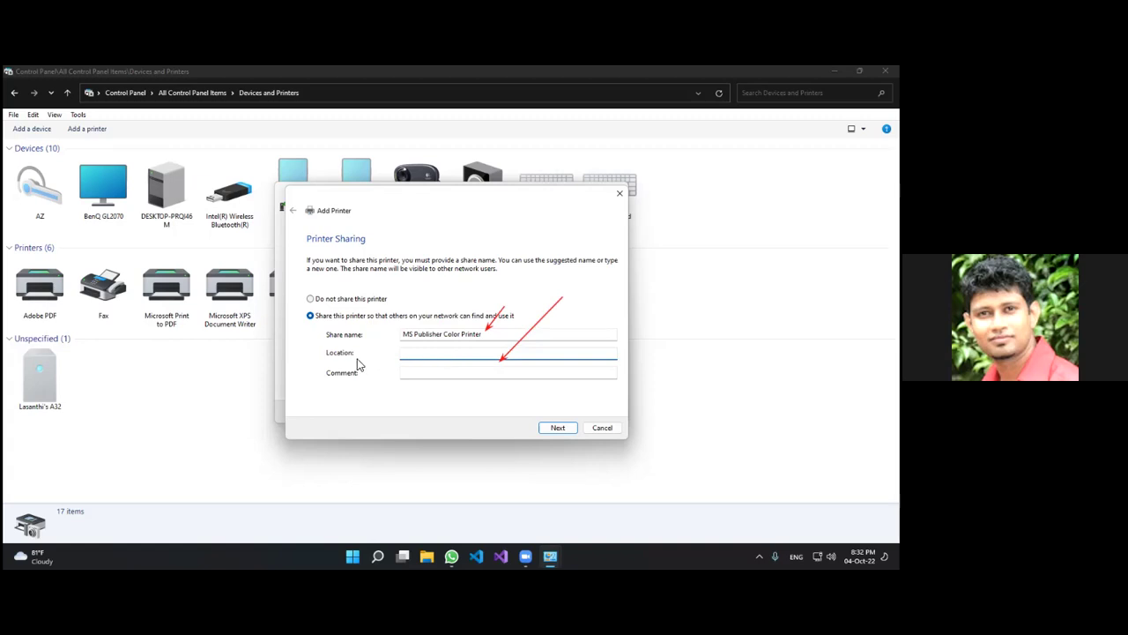
text(abc)
key(BackSpace)
key(BackSpace)
key(BackSpace)
text(personal)
click(558, 428)
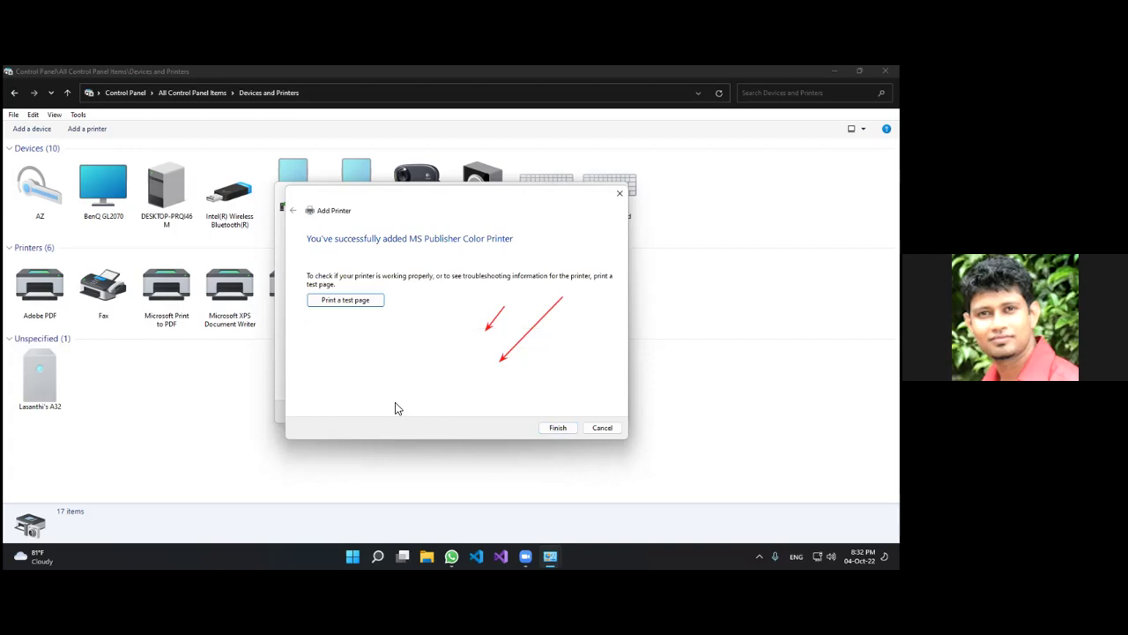
click(550, 425)
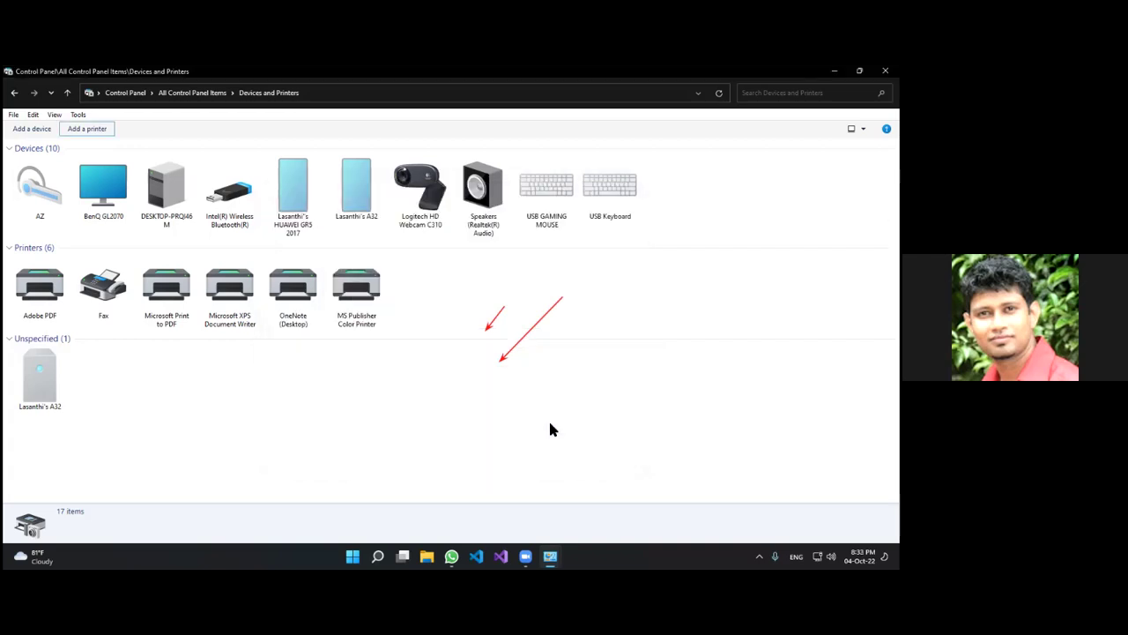
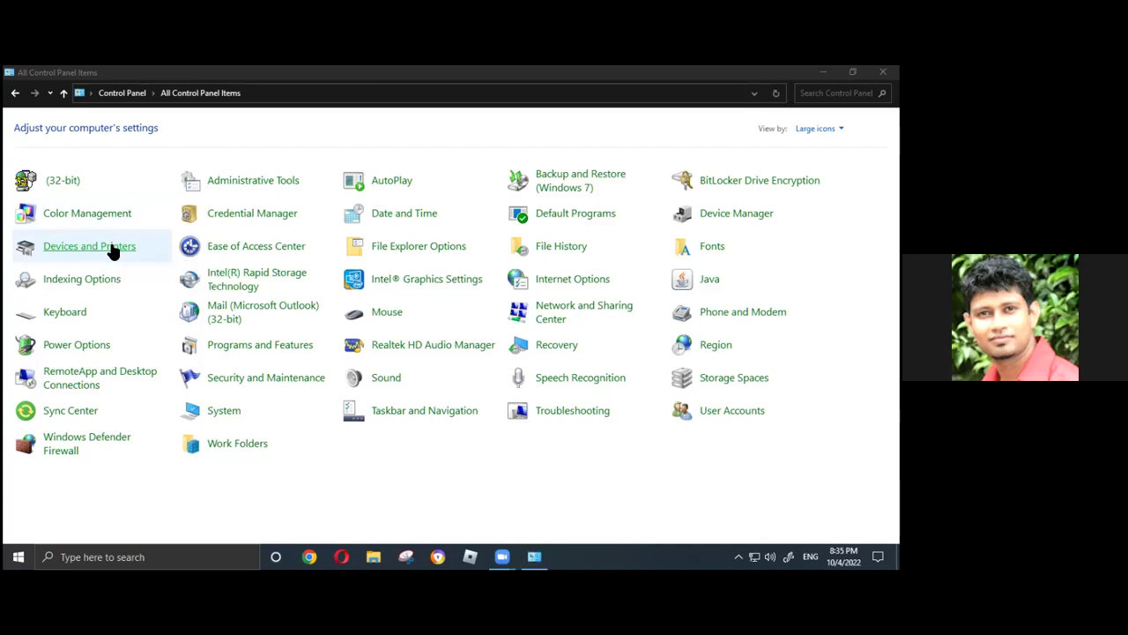
On the Windows 10 computer, open Devices and Printers and begin adding a manually configured local printer on LPT1: (Printer Port)
click(113, 252)
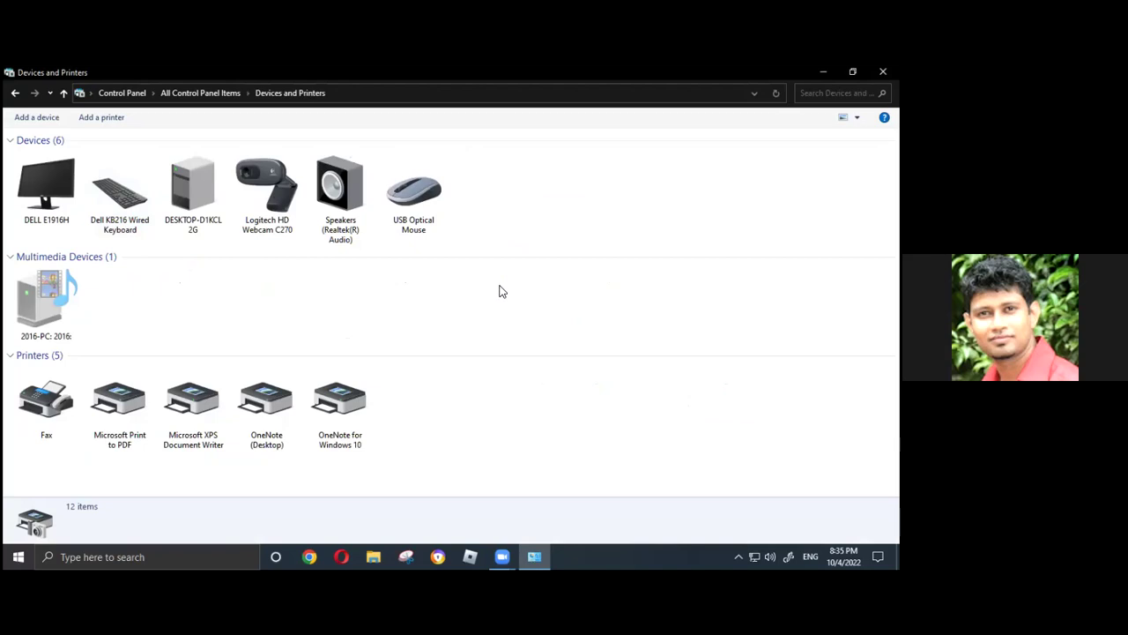
click(113, 119)
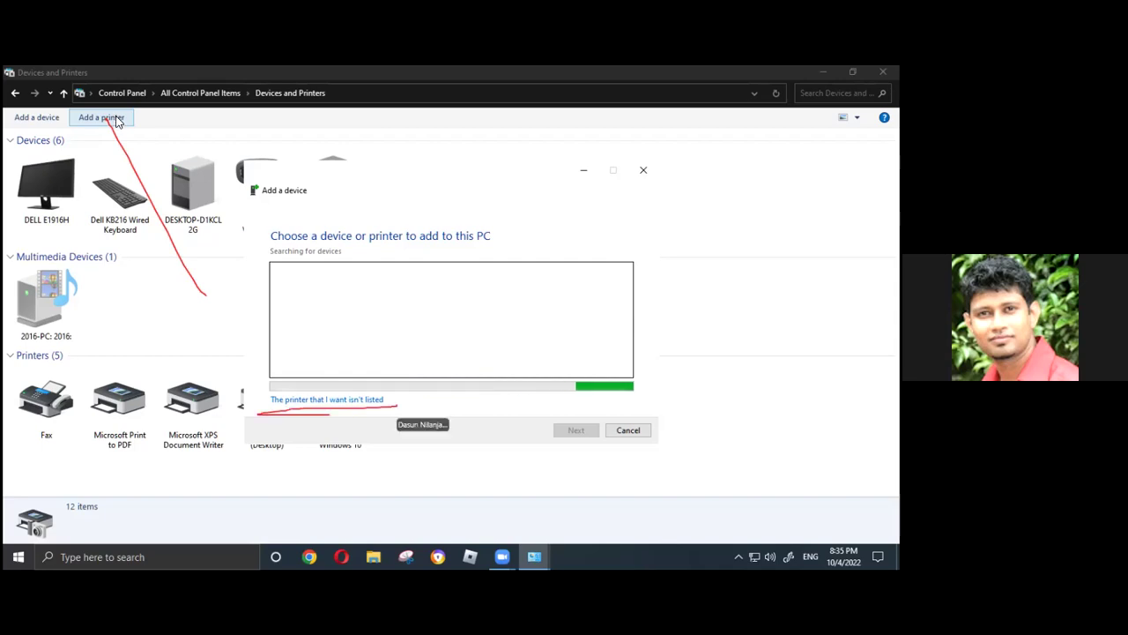
click(309, 401)
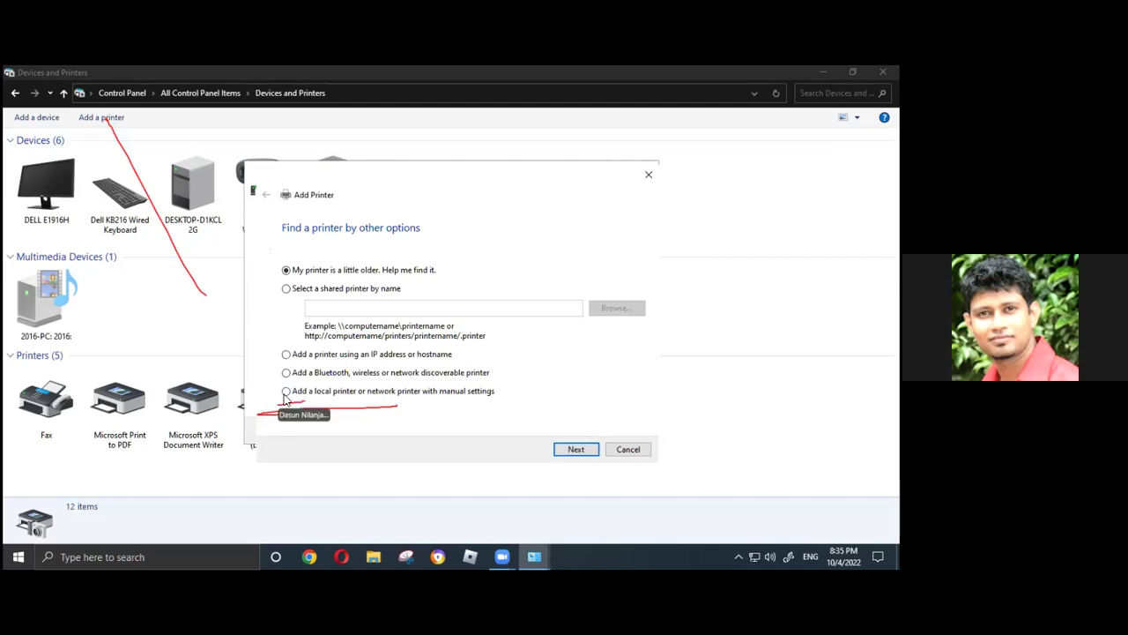
click(287, 394)
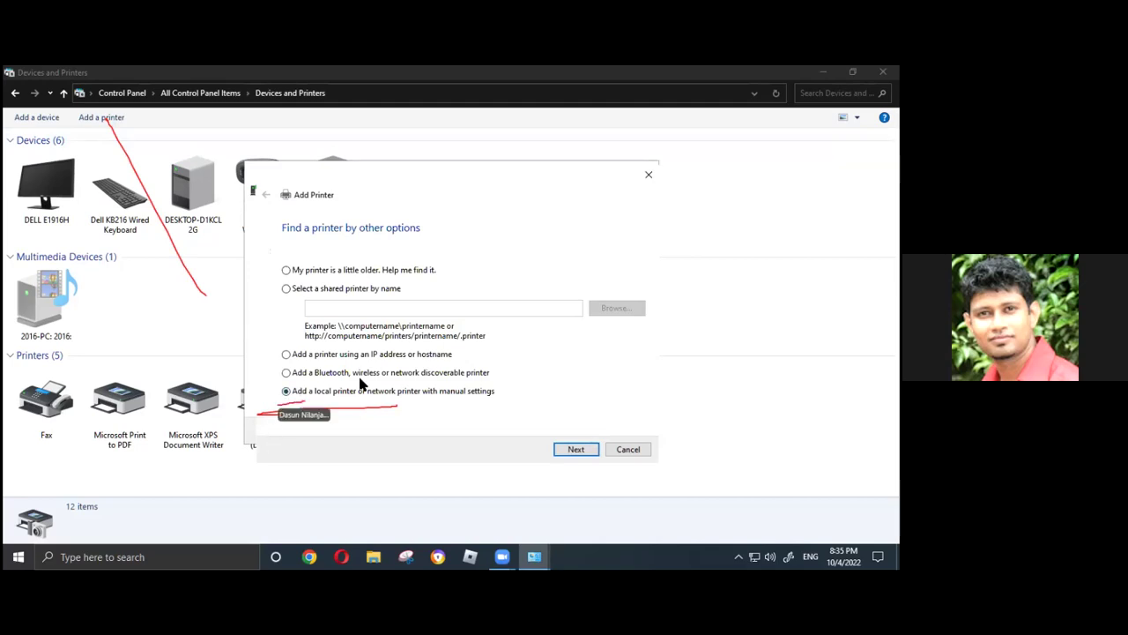
click(579, 452)
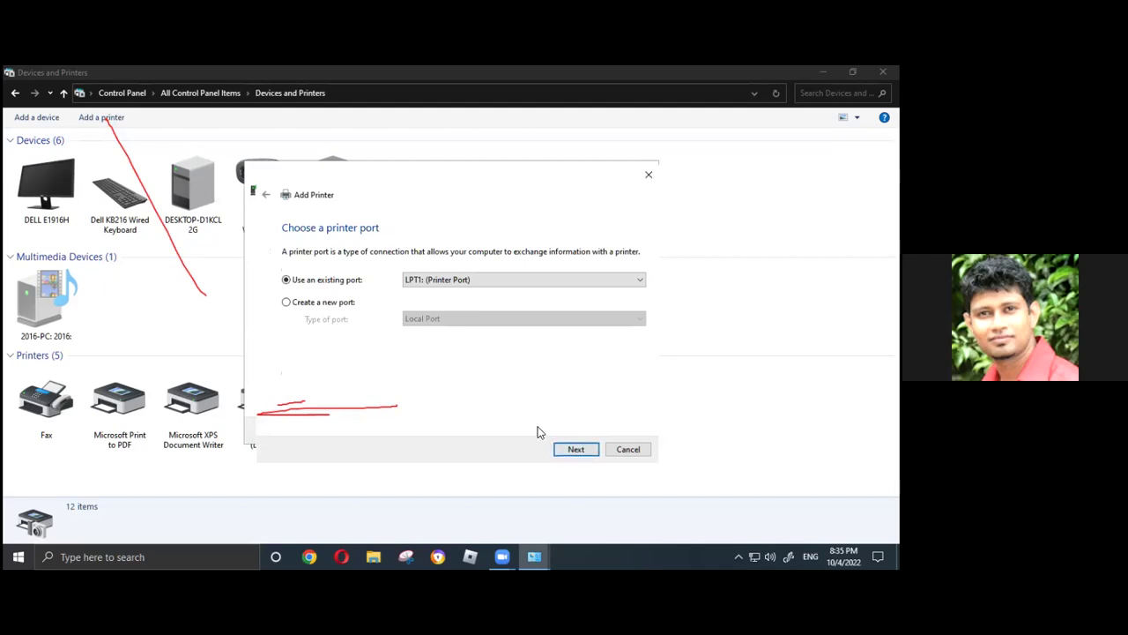
click(564, 450)
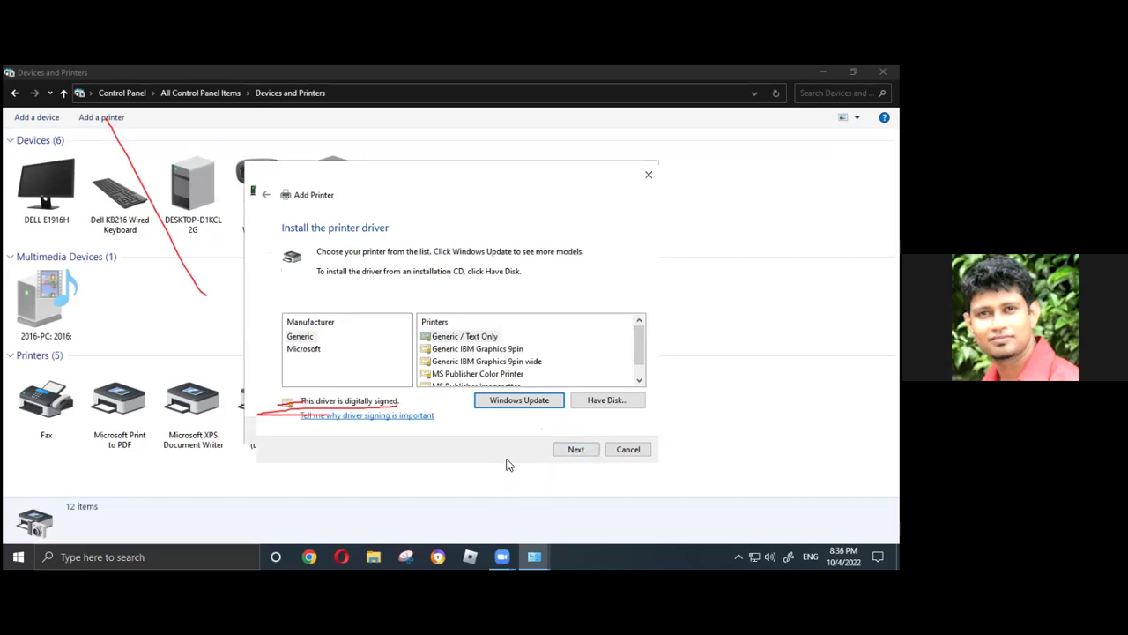
Install the Generic MS Publisher Color Printer with its suggested name, share it on the network, and finish adding it
drag(527, 380, 483, 385)
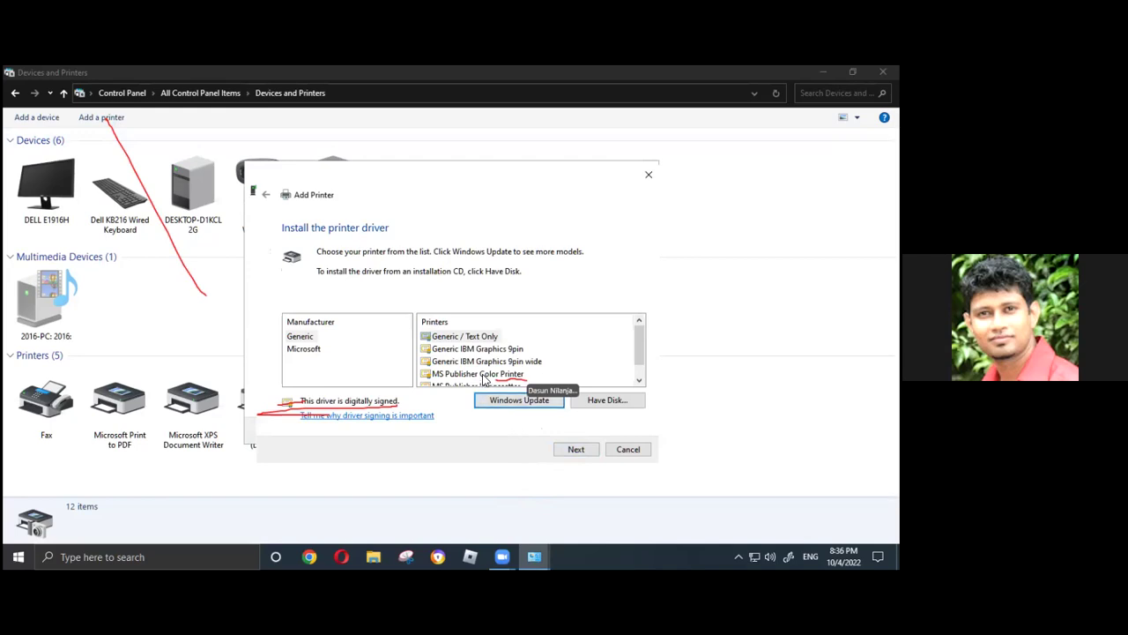
click(487, 377)
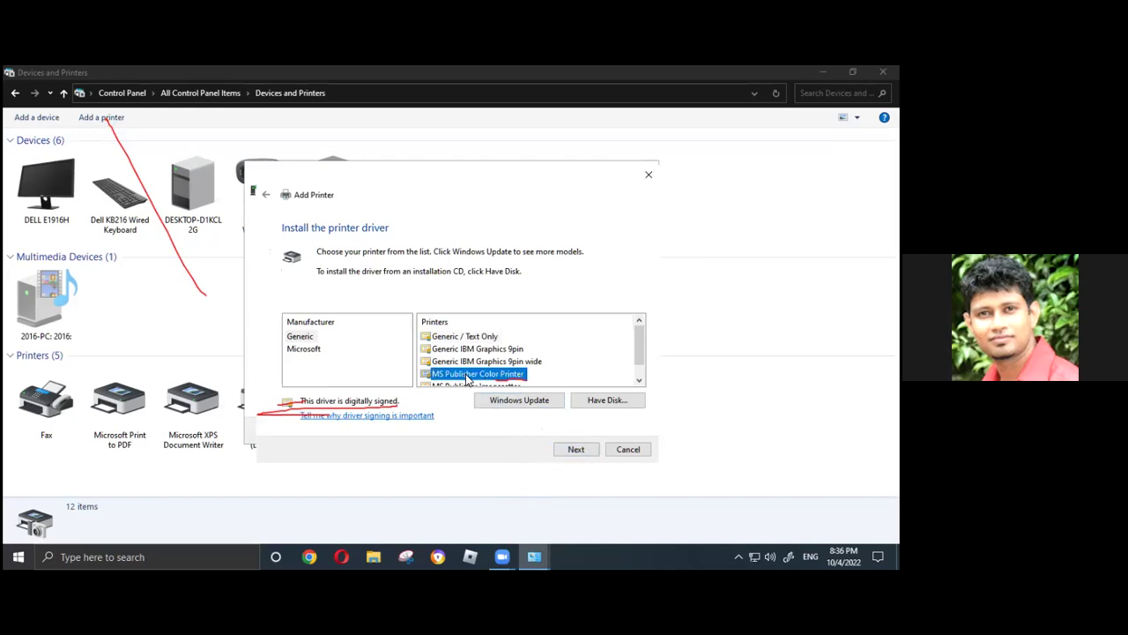
click(561, 452)
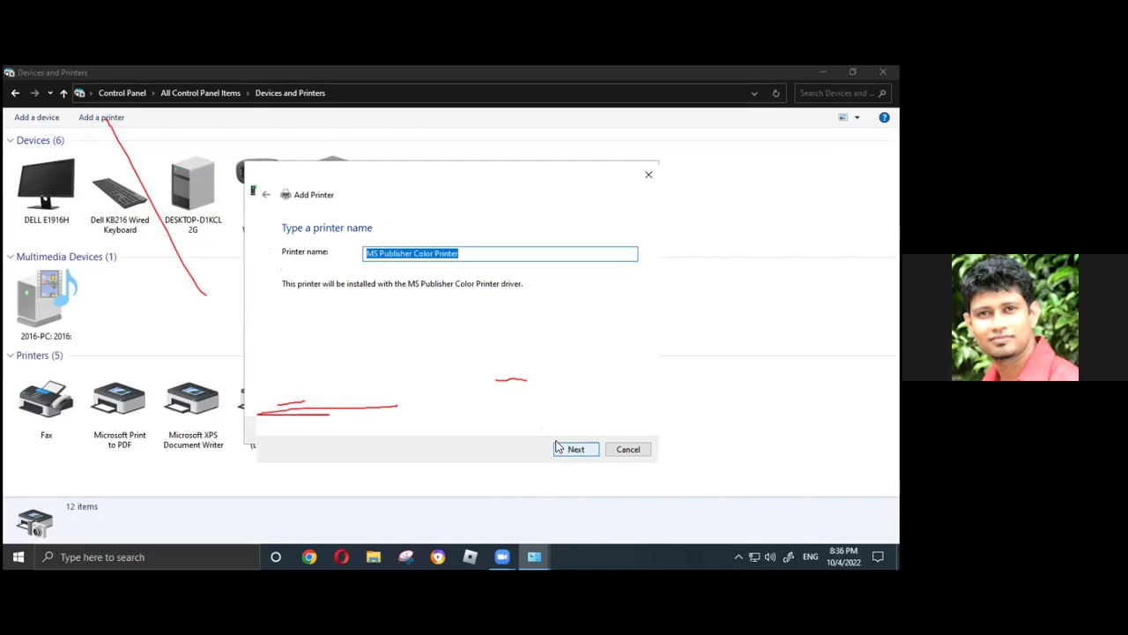
click(559, 450)
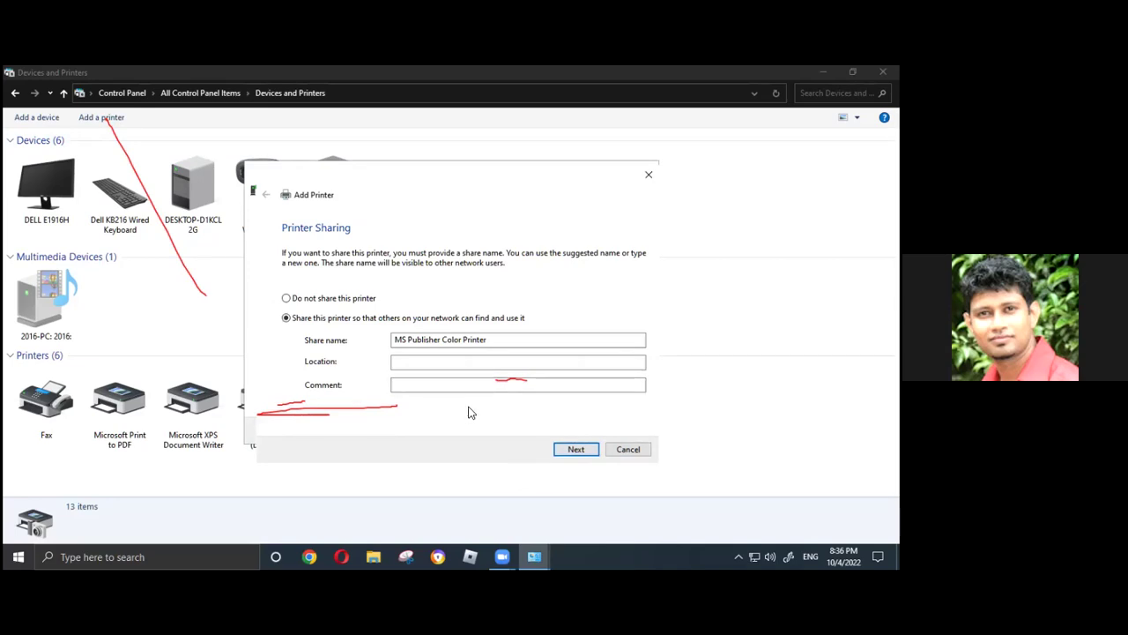
click(567, 451)
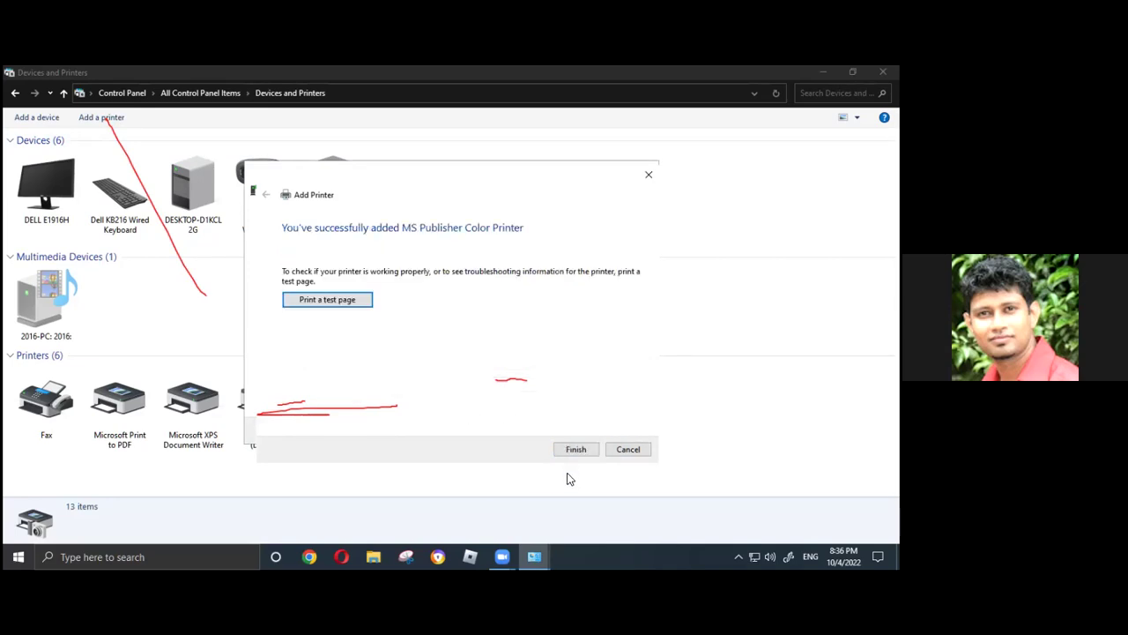
click(575, 450)
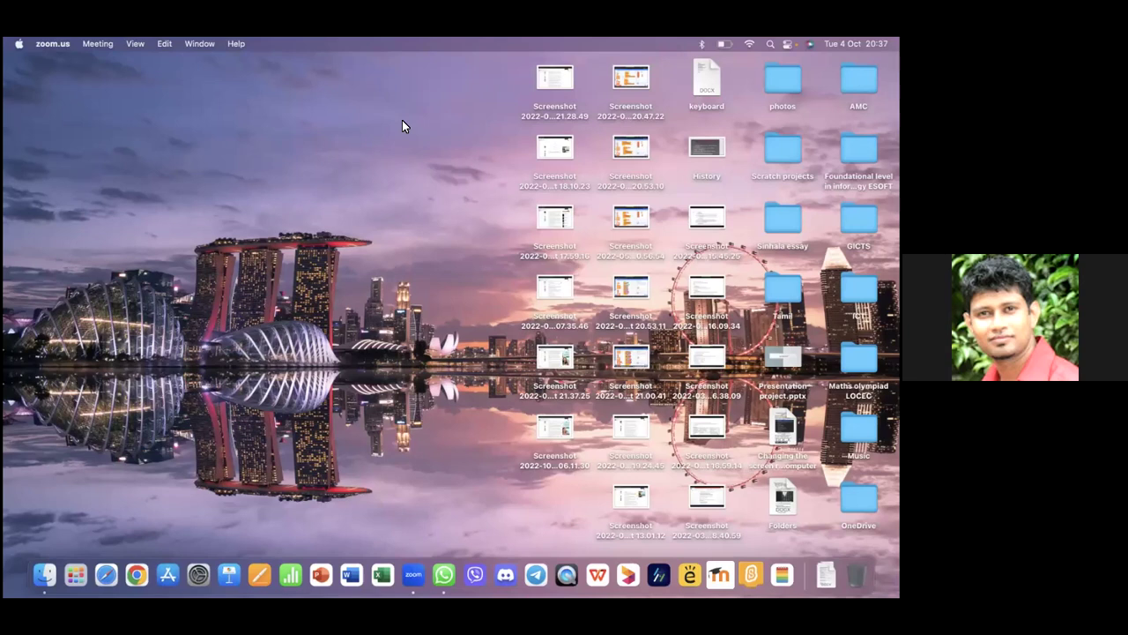
On the Mac, open the Printers & Scanners settings in System Preferences and start adding a printer
click(19, 43)
click(37, 84)
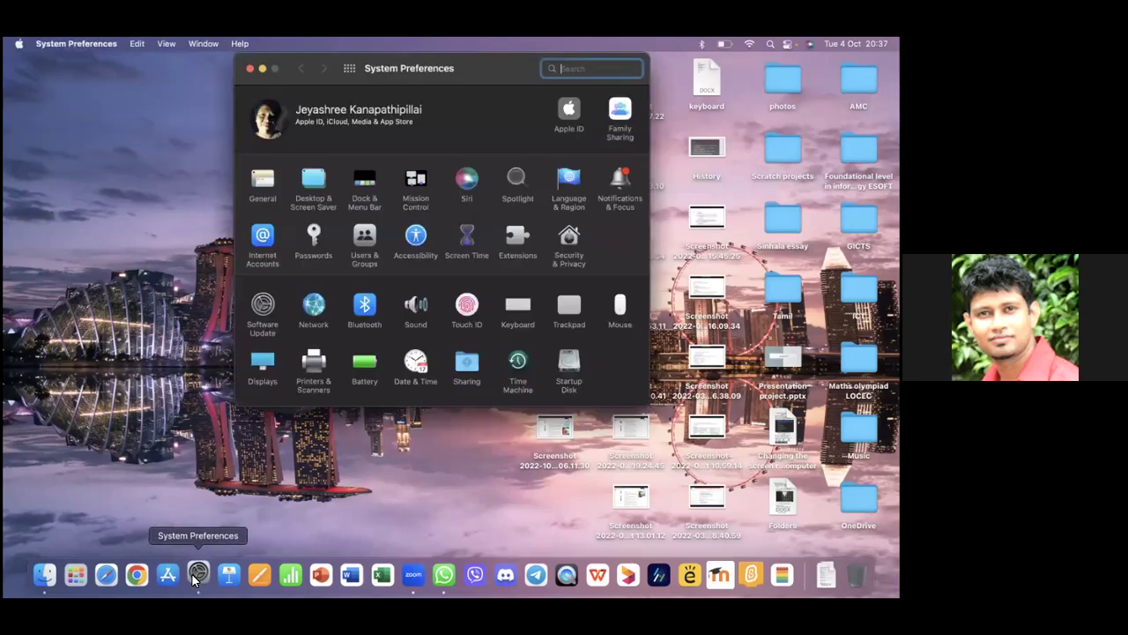
click(312, 360)
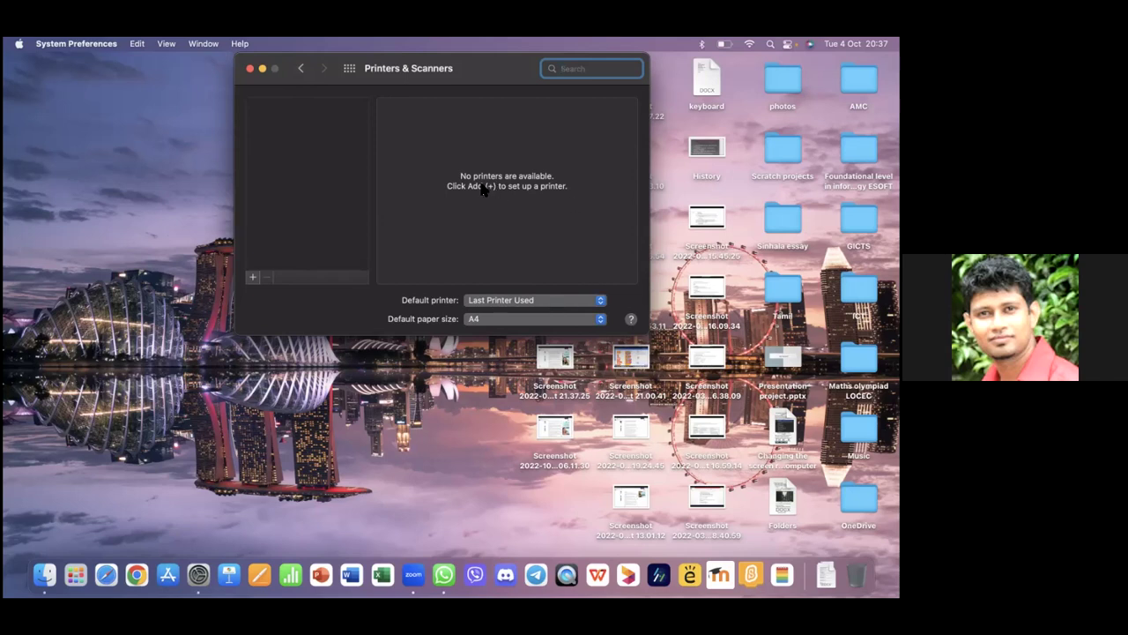
click(252, 278)
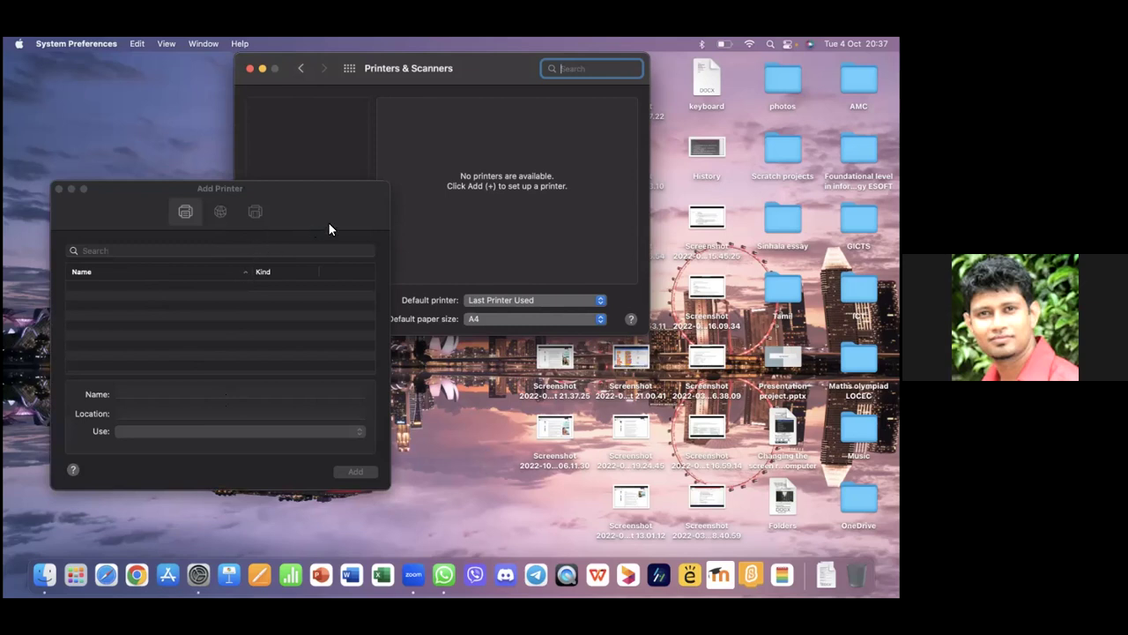
Look through the Add Printer dialog's Windows, IP and default connection options, and close it without adding a printer
click(261, 217)
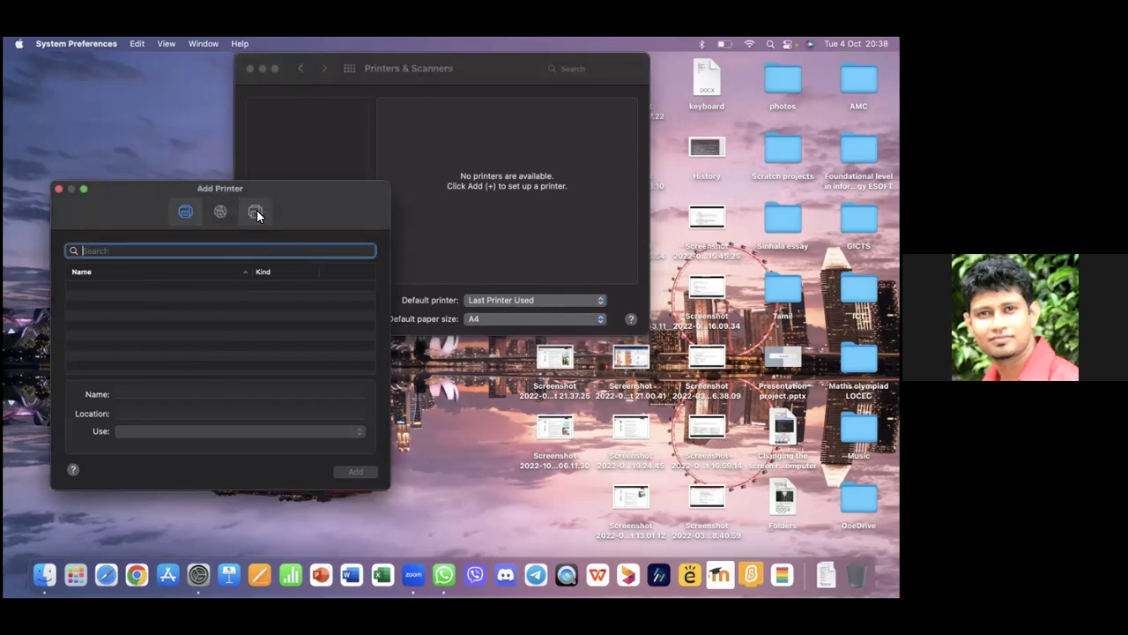
click(256, 213)
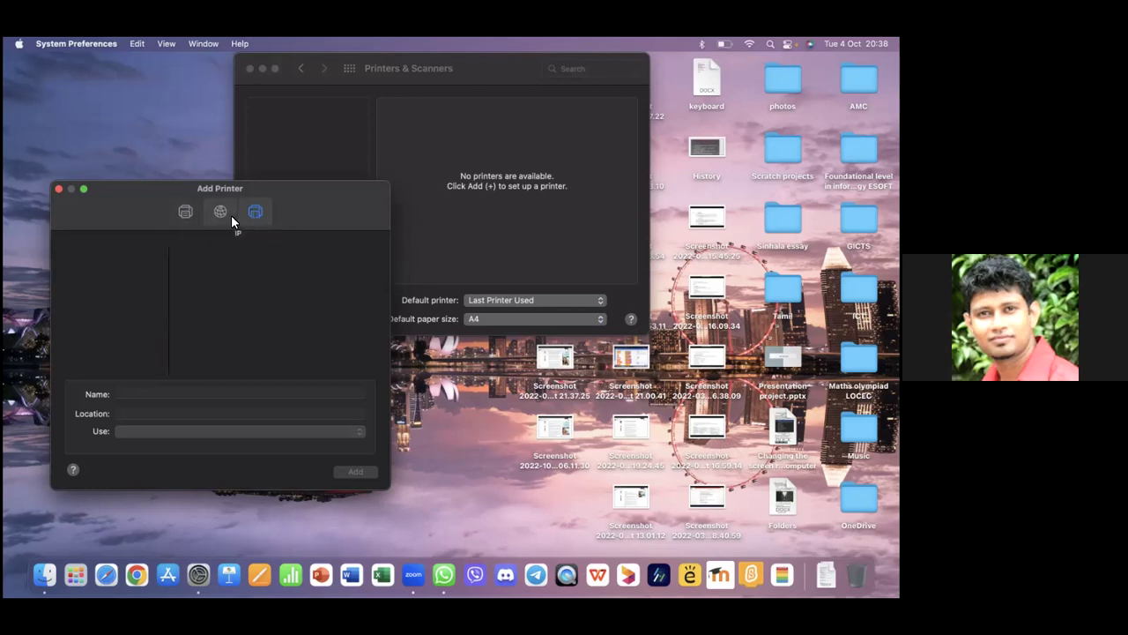
click(233, 221)
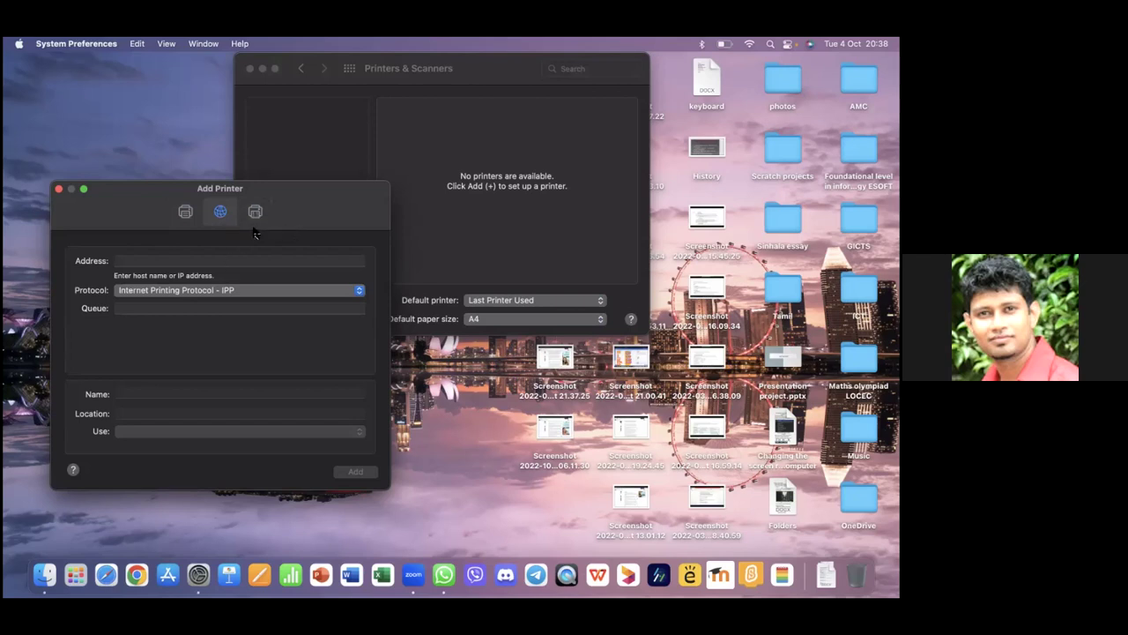
click(185, 213)
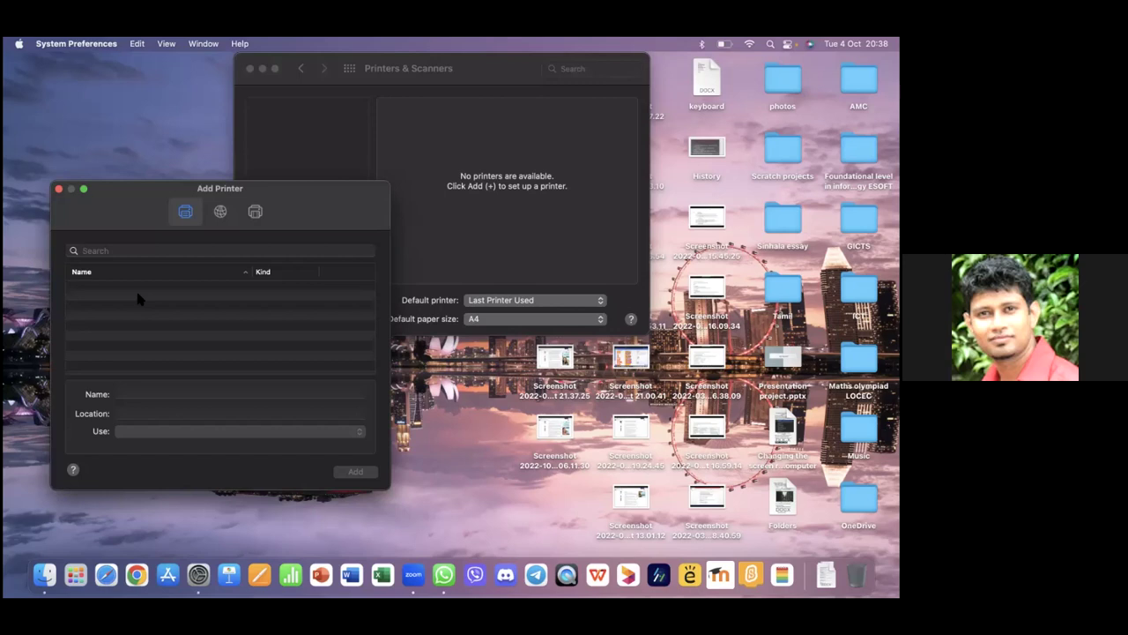
click(59, 188)
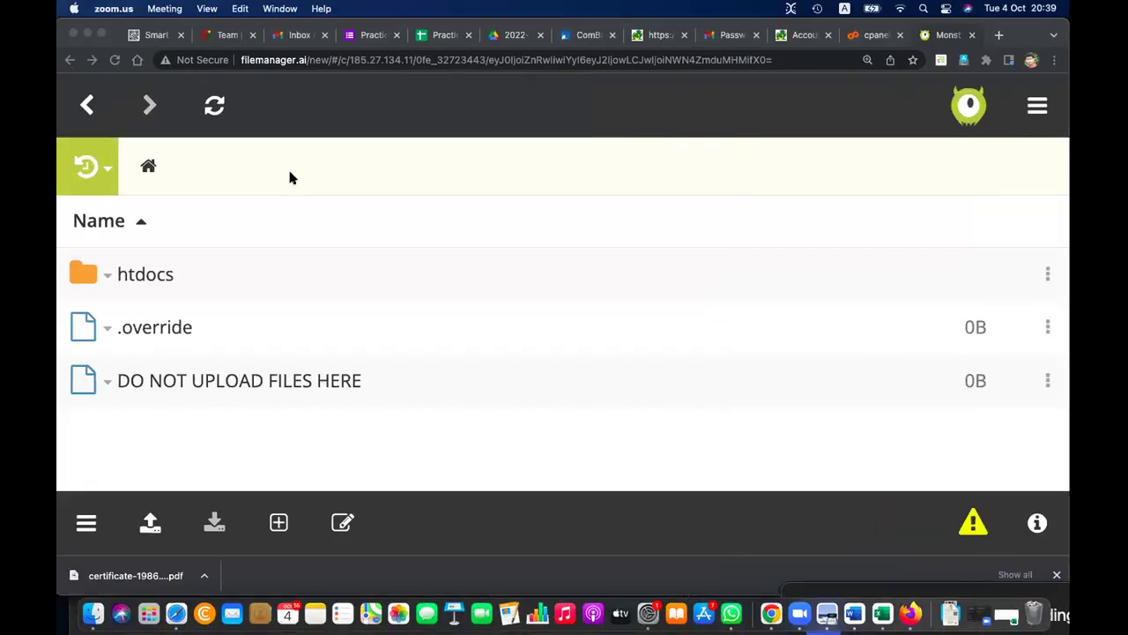
click(76, 9)
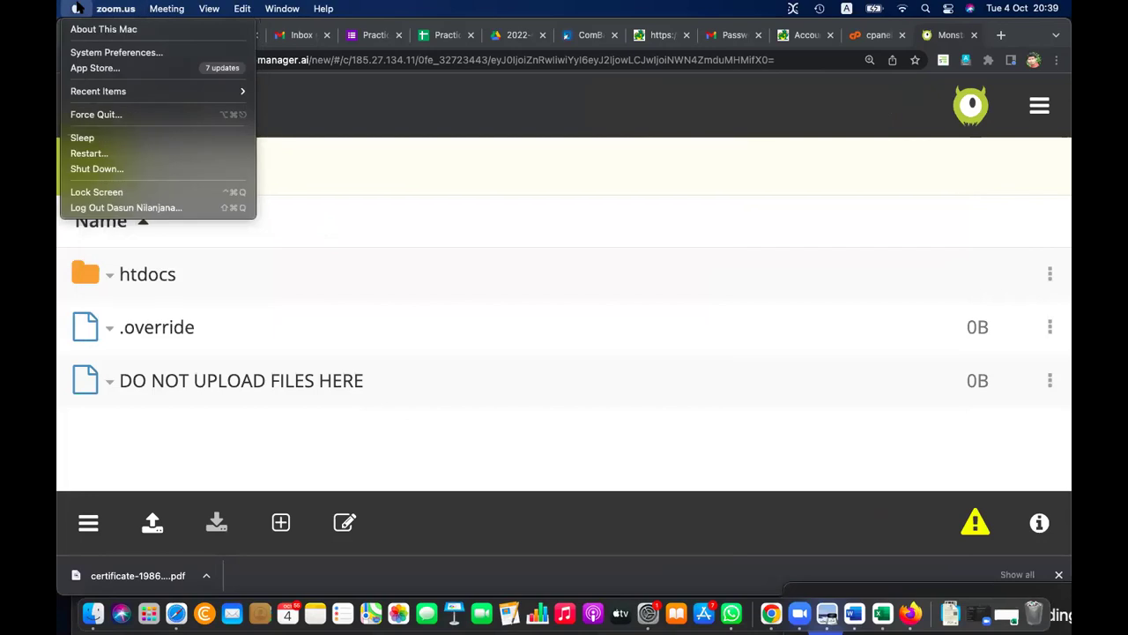
click(92, 52)
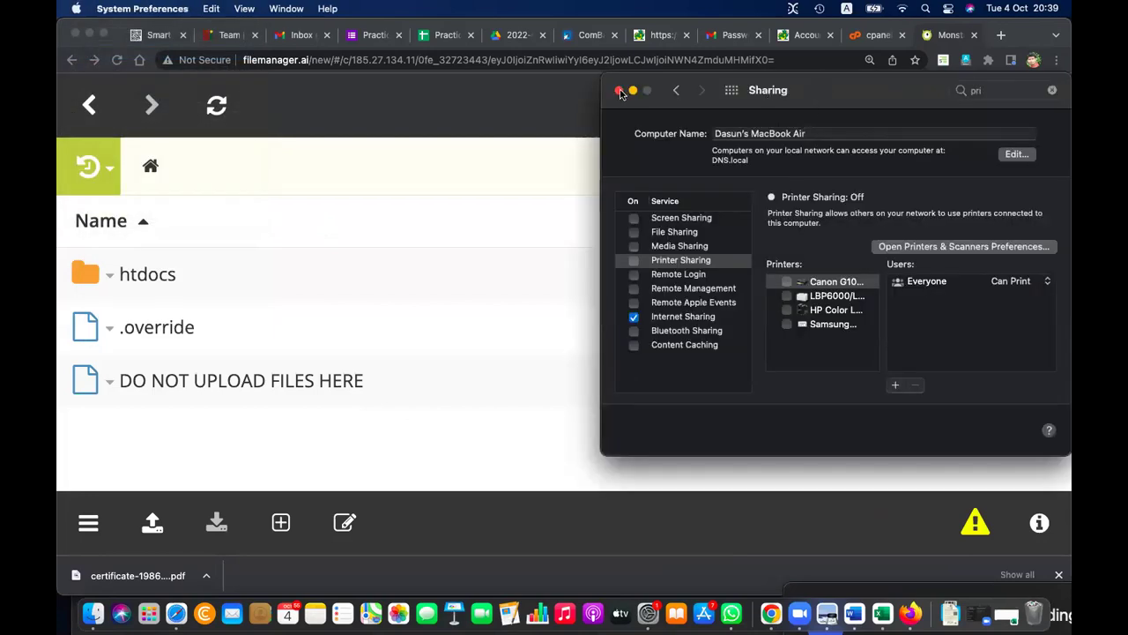
drag(872, 108, 701, 188)
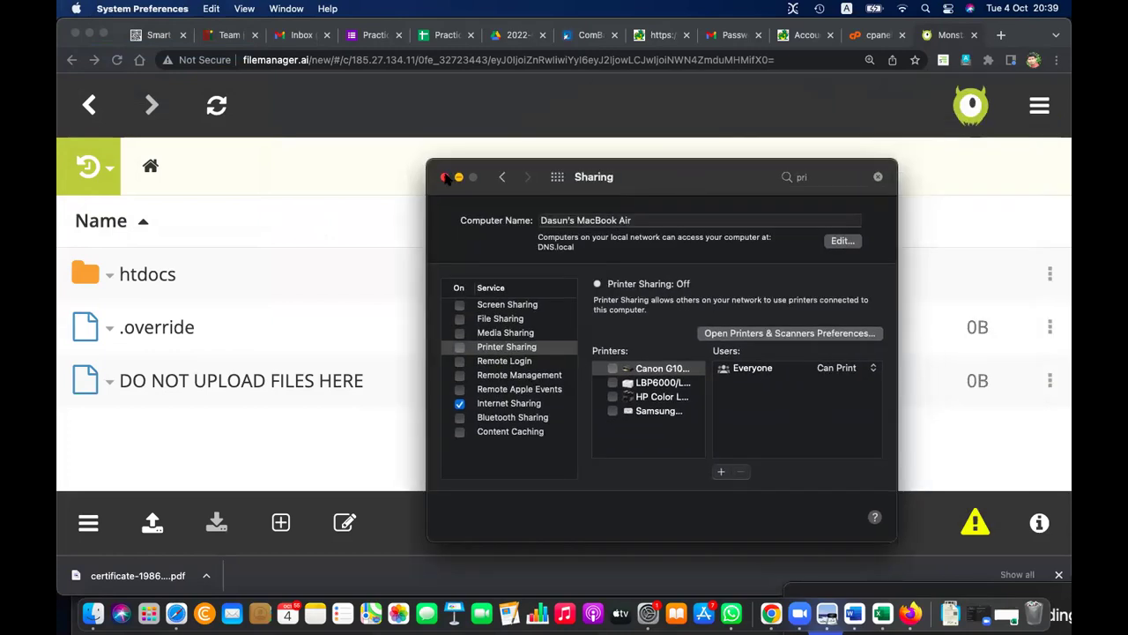
click(447, 171)
Reopen System Preferences on the Mac, search for "printer", open the Sharing settings and turn on Printer Sharing
click(76, 8)
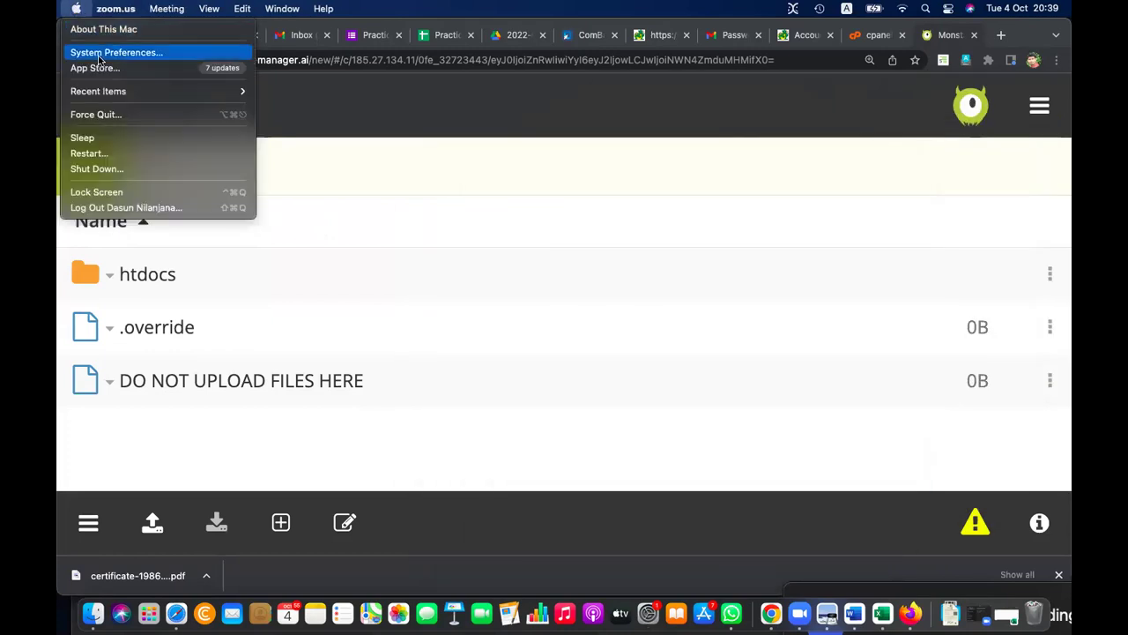
click(146, 55)
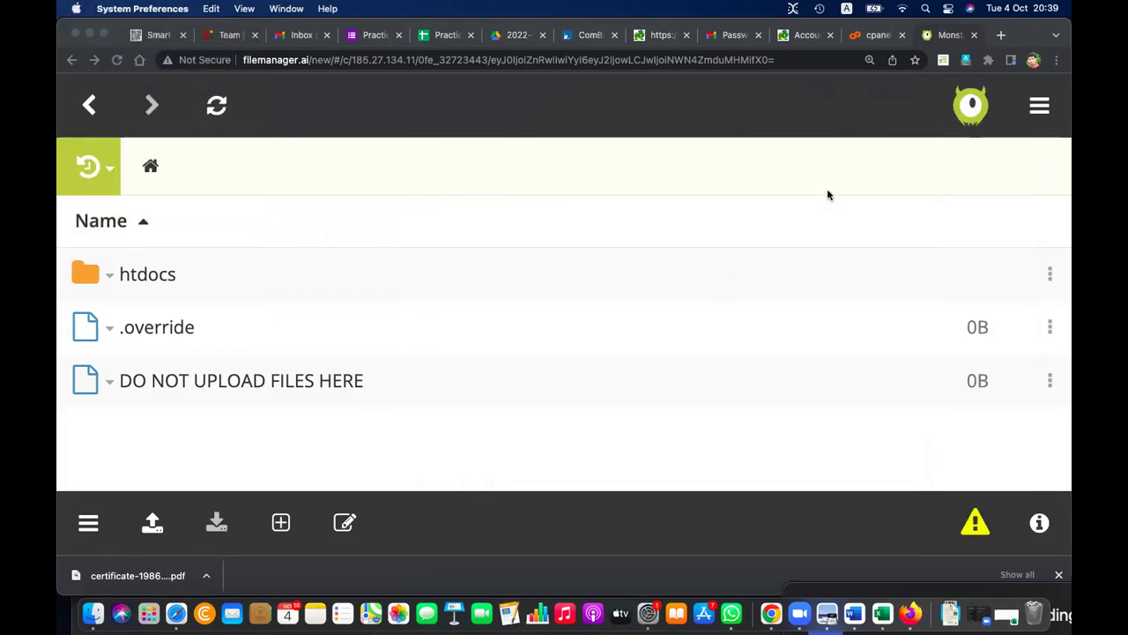
text(printer)
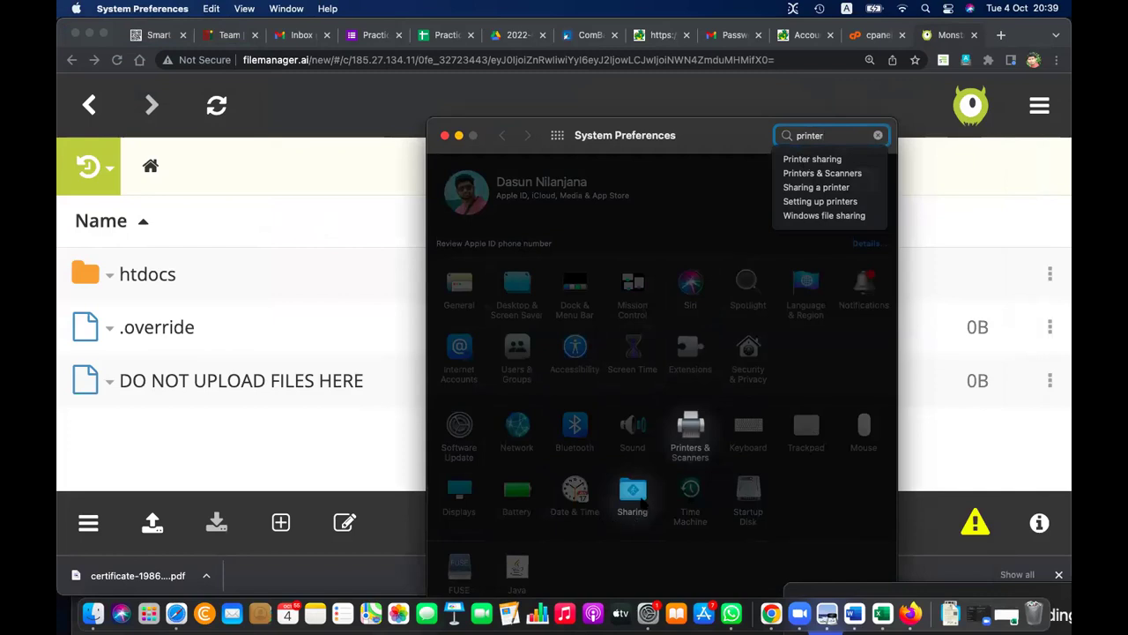
click(633, 496)
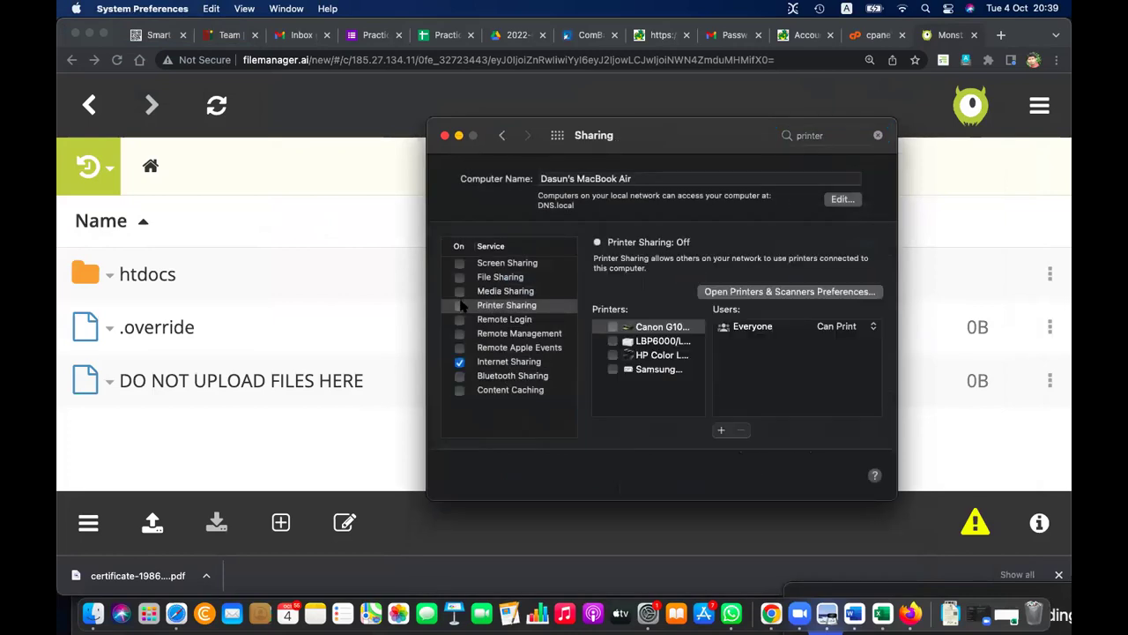
click(459, 305)
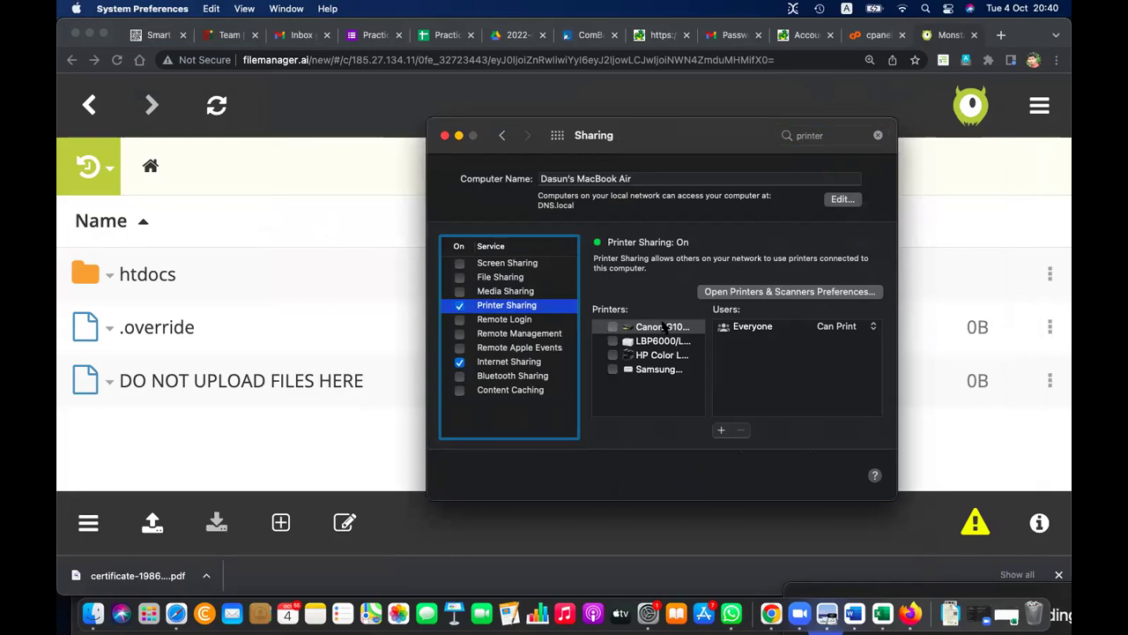
Share the Canon G10… and LBP6000/L… printers, keeping the Everyone permission at Can Print
click(614, 327)
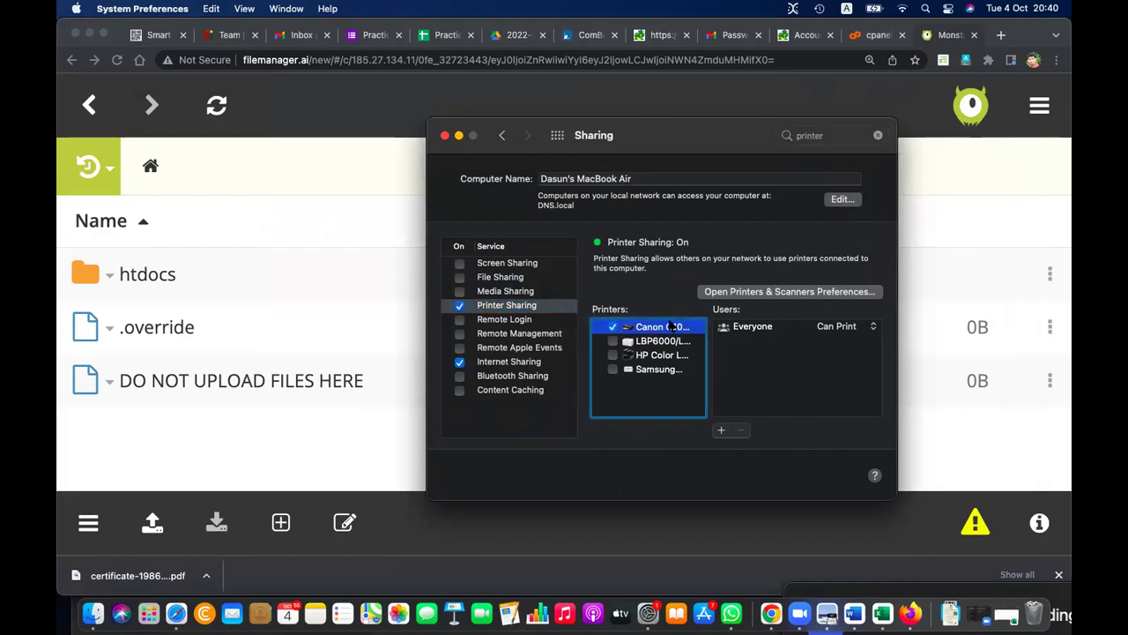
click(851, 328)
click(853, 330)
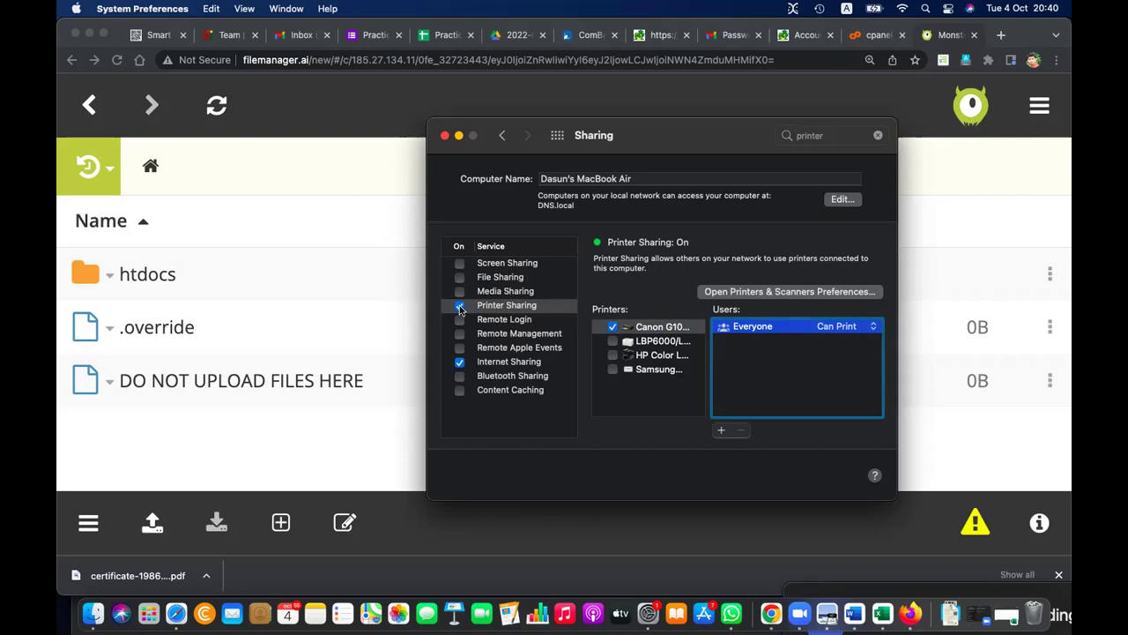
click(614, 342)
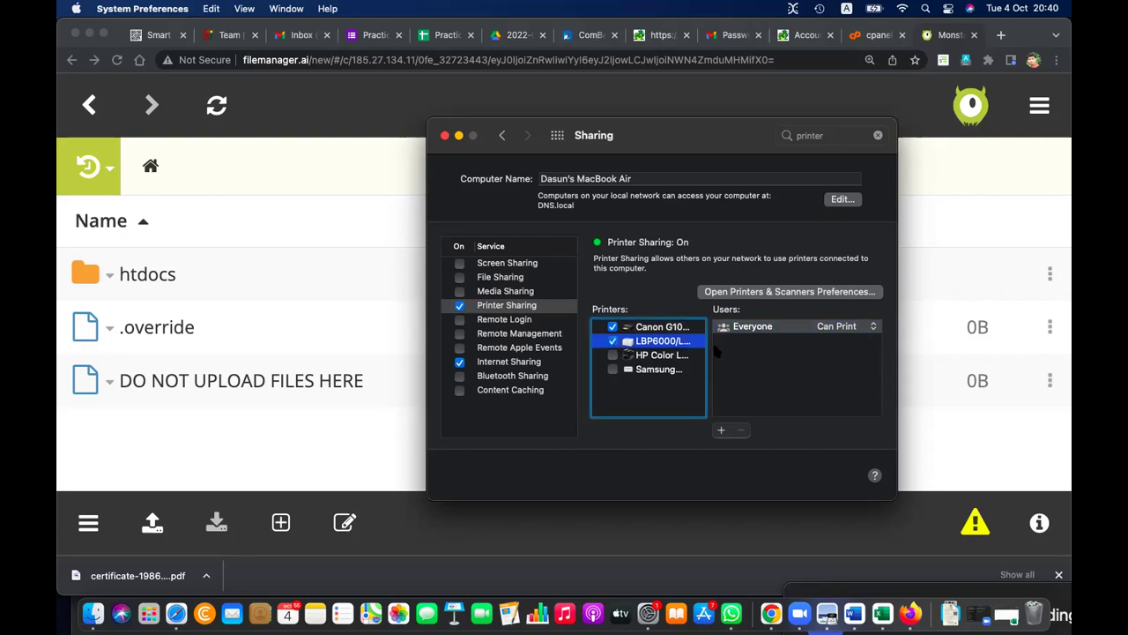
click(867, 328)
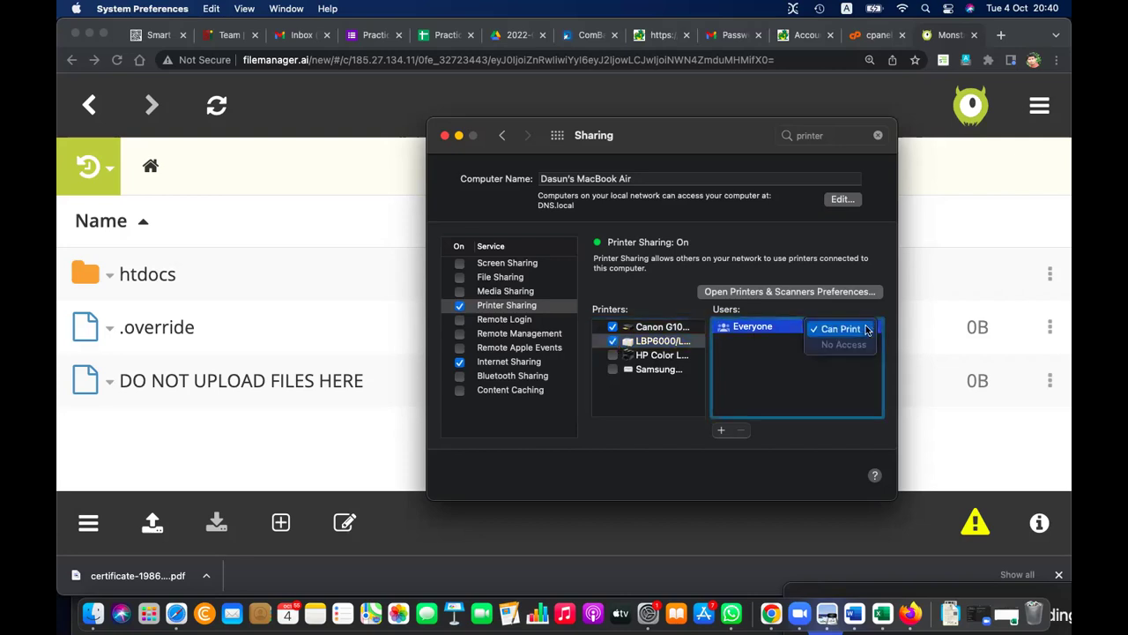
click(752, 377)
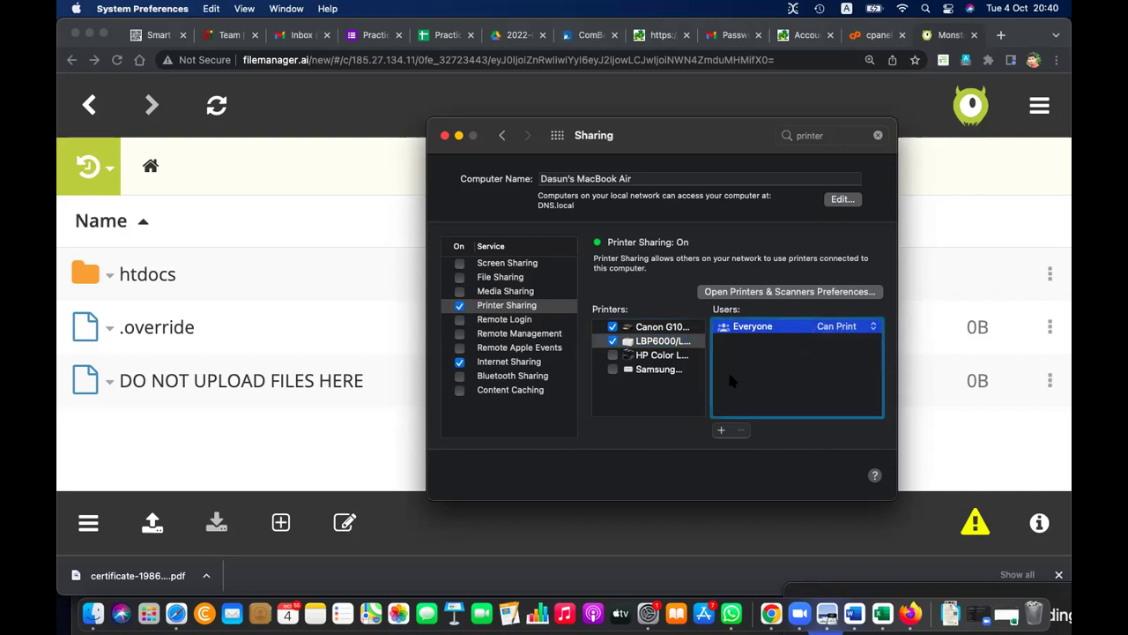
Share the Samsung printer as well, select its Everyone permission entry, and close the Sharing settings
click(649, 372)
click(614, 369)
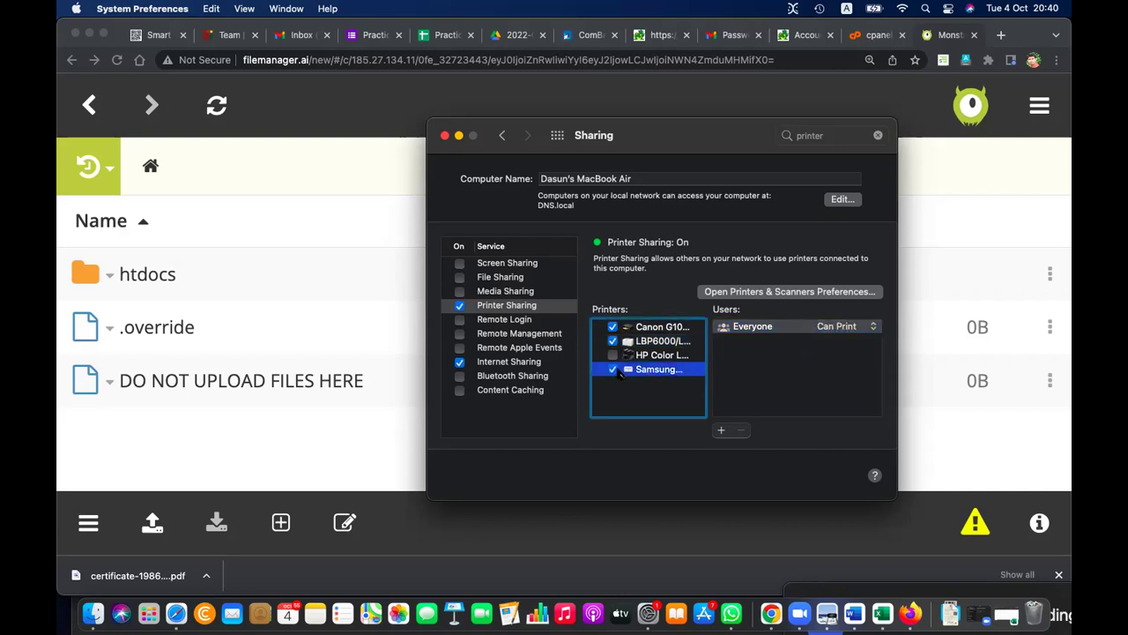
click(790, 328)
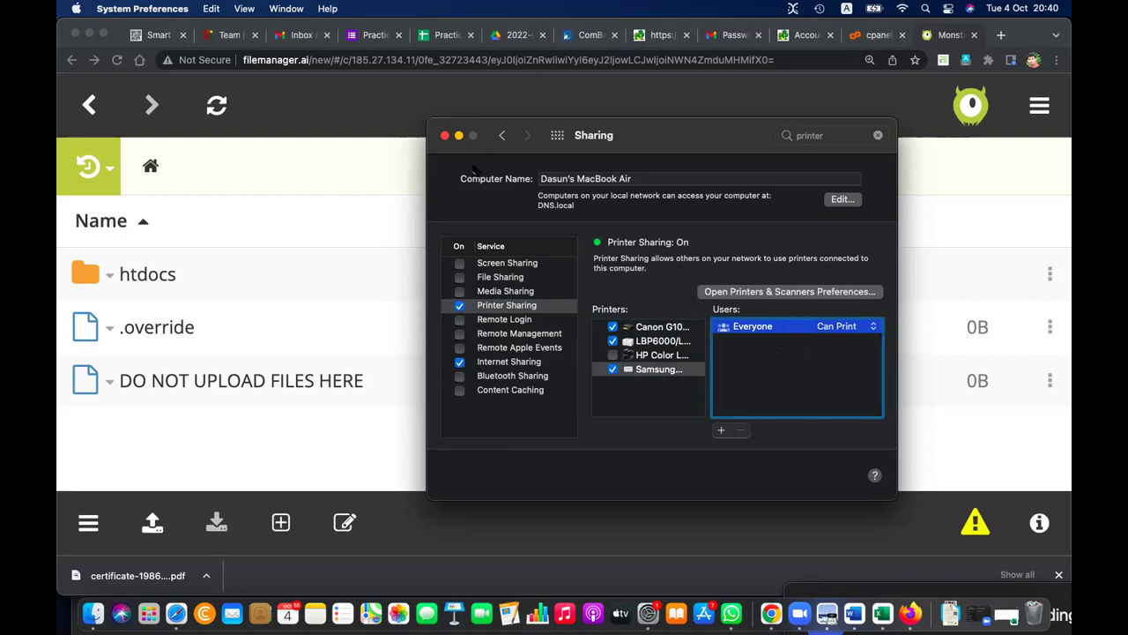
click(445, 136)
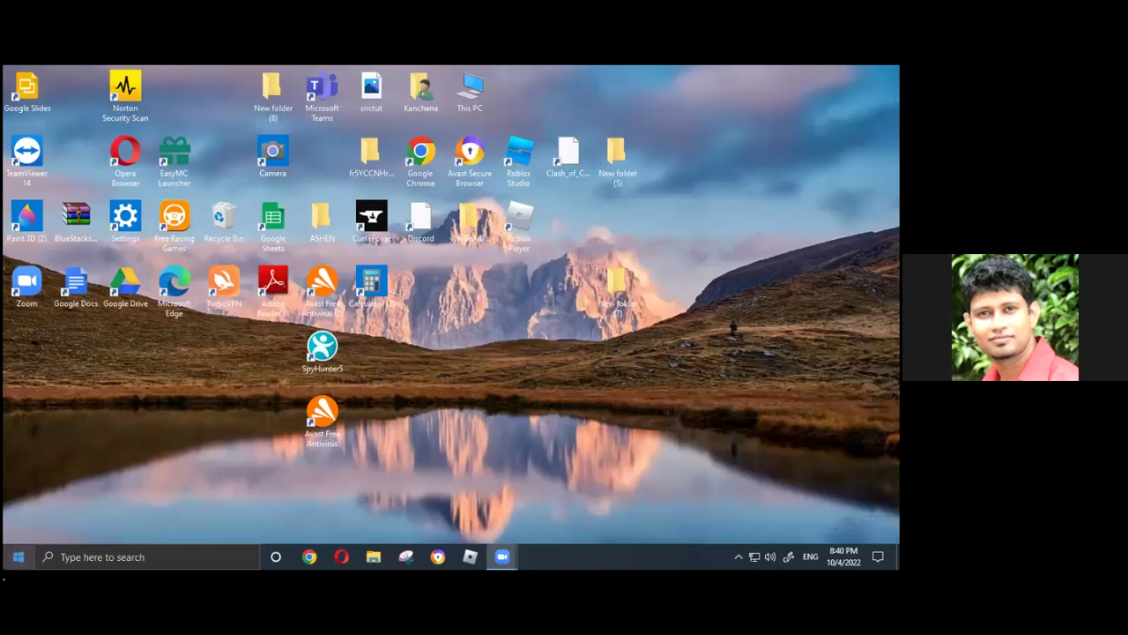
Switch to the Windows 10 computer and open File Explorer through a system search
click(9, 564)
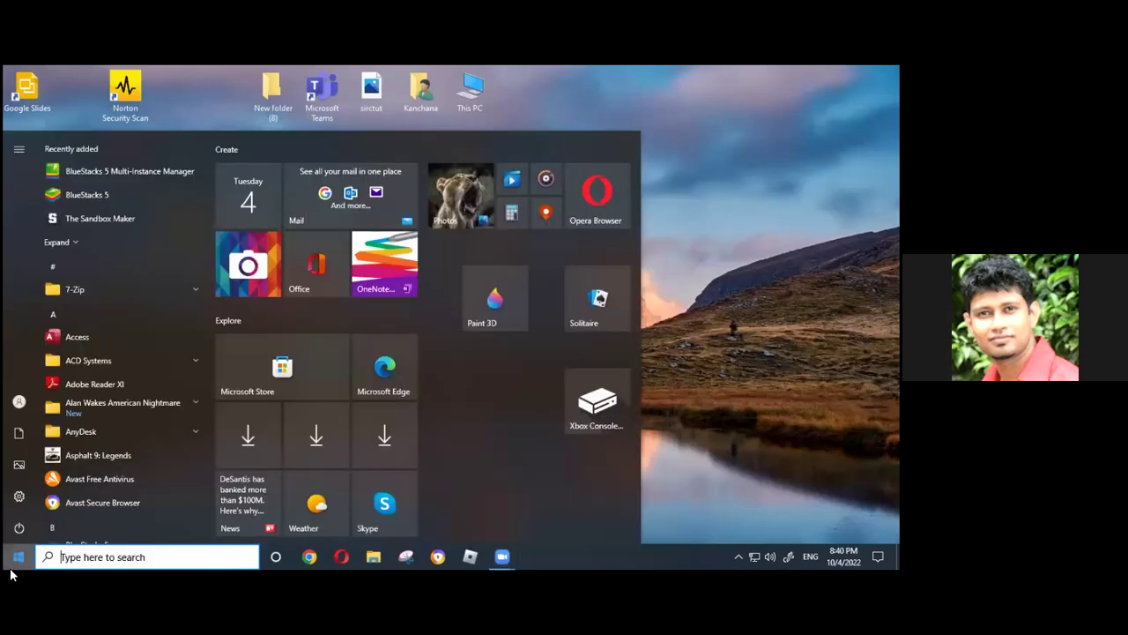
text(f)
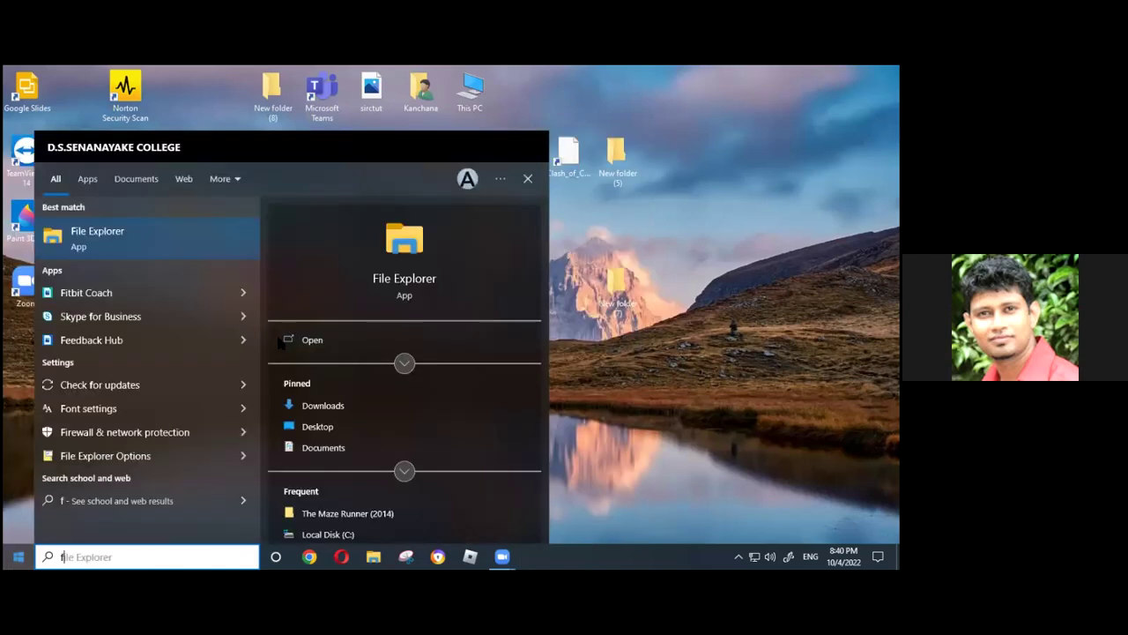
click(383, 346)
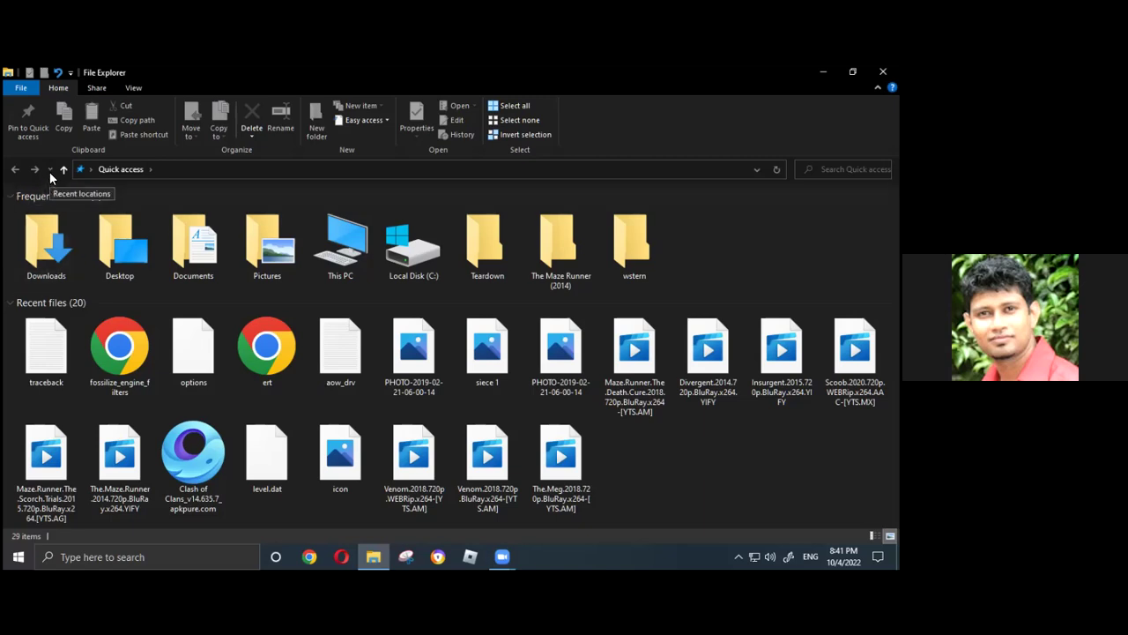
Enable Expand to open folder in File Explorer's navigation pane view options
drag(157, 76, 126, 104)
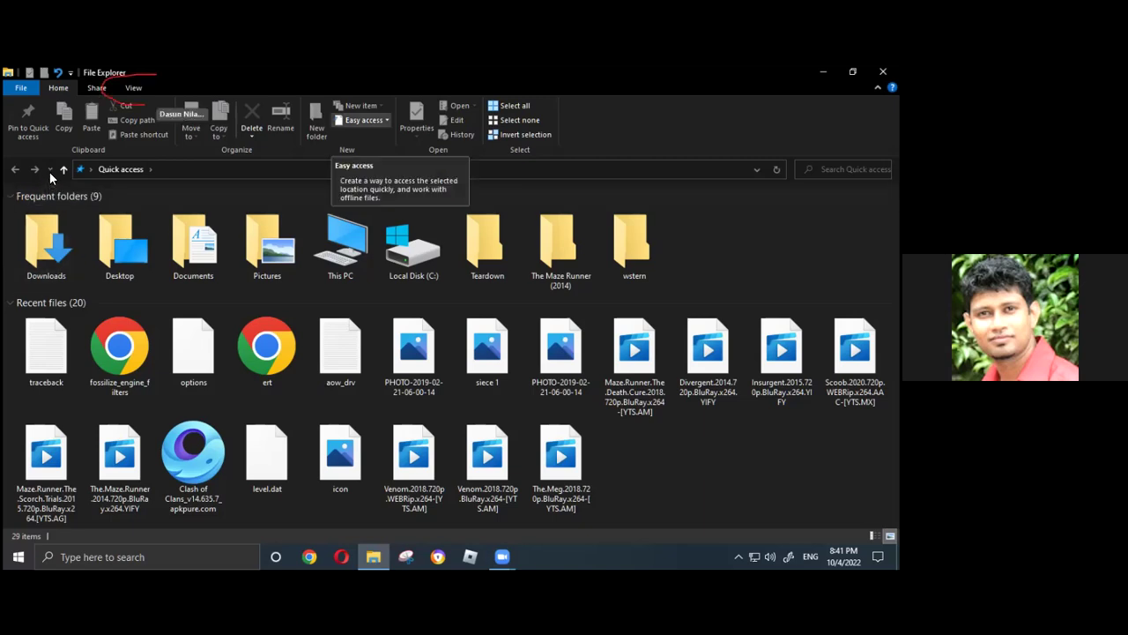
click(133, 88)
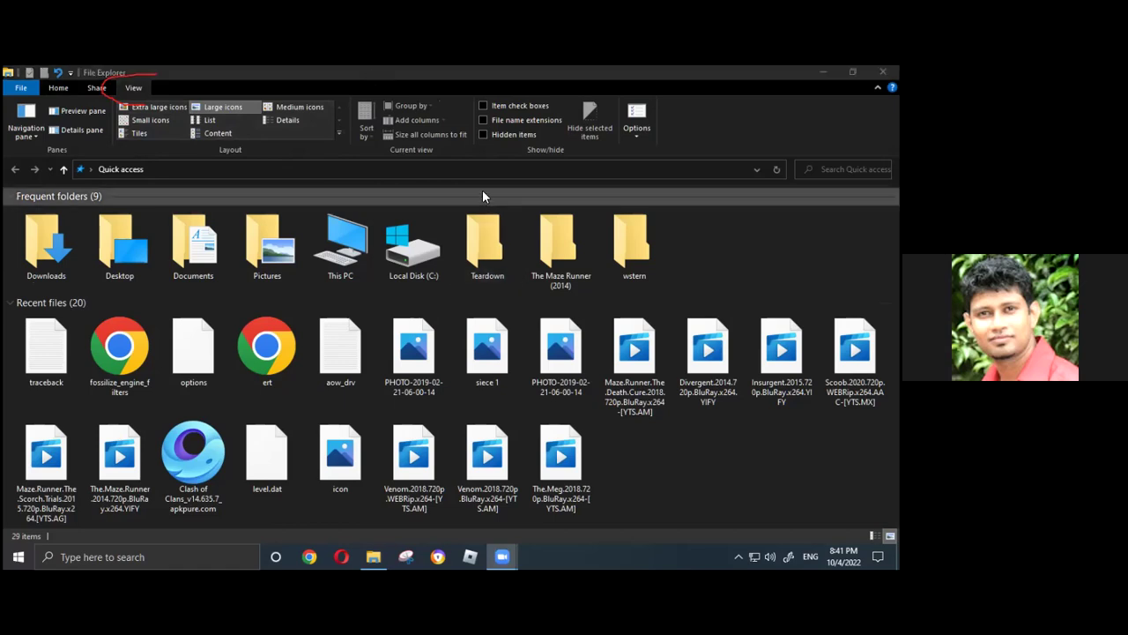
drag(27, 140, 29, 167)
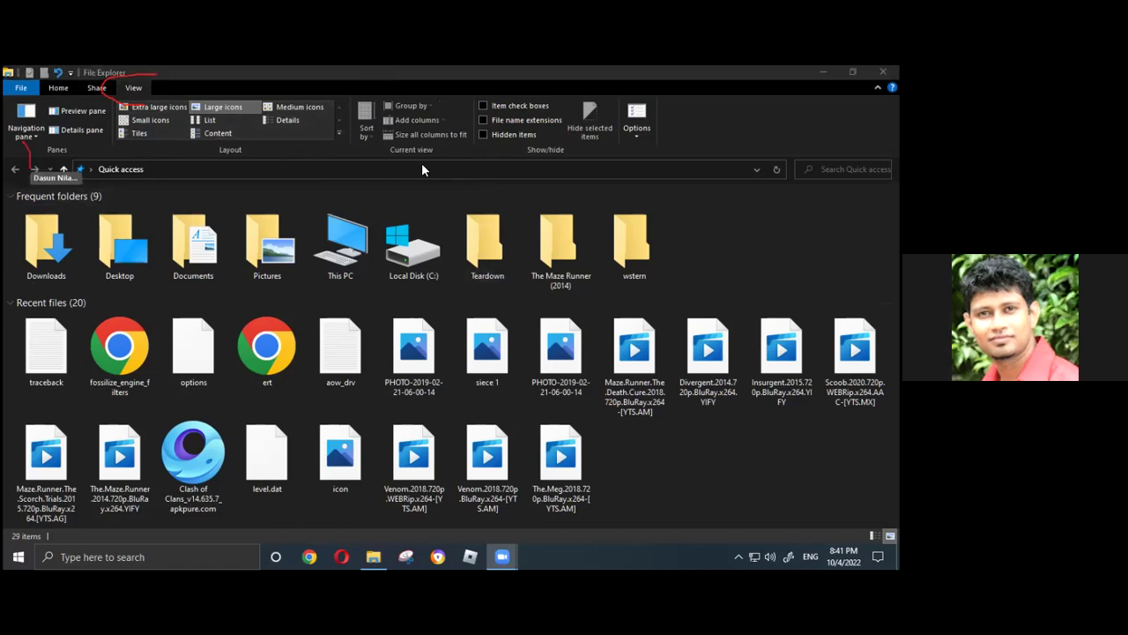
click(36, 115)
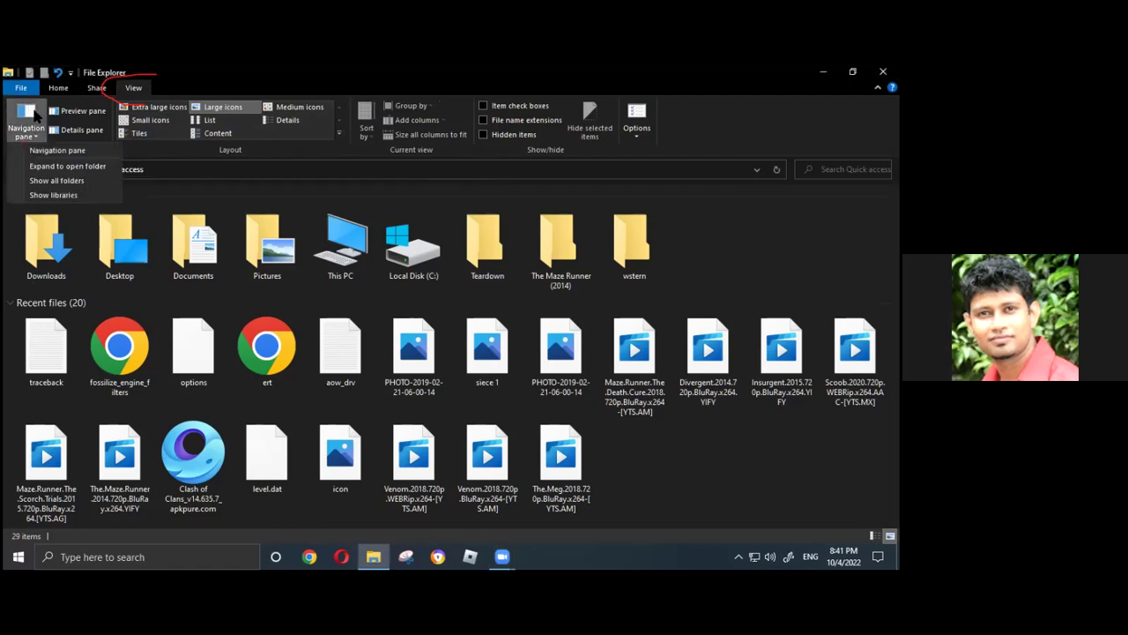
click(48, 167)
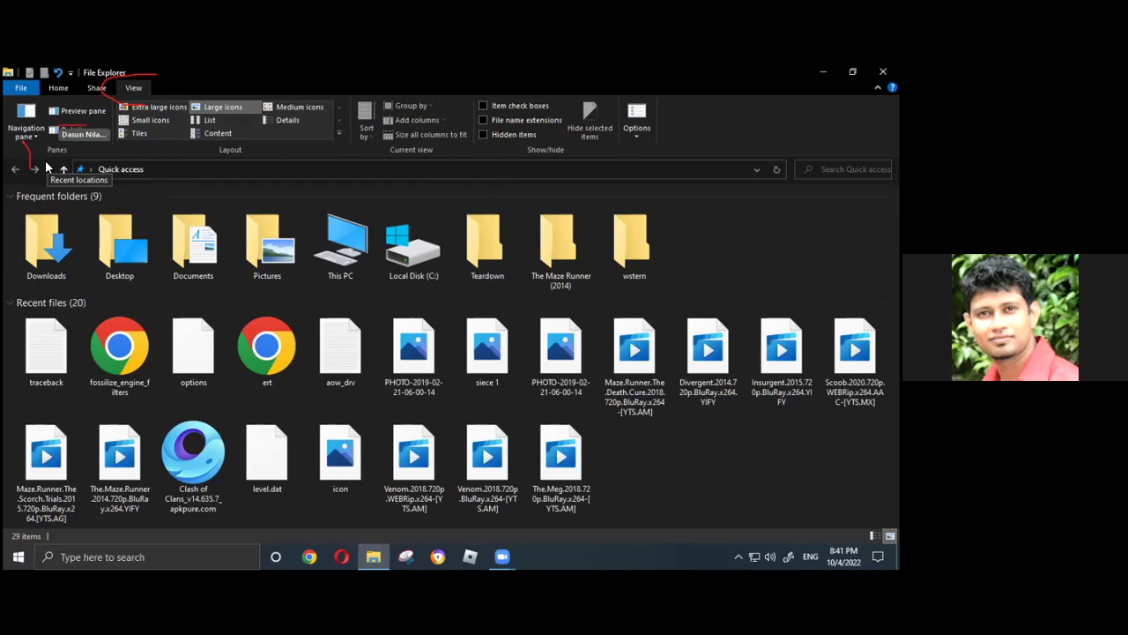
Try the preview pane on and off, leave it shown, and check the navigation pane options
click(74, 113)
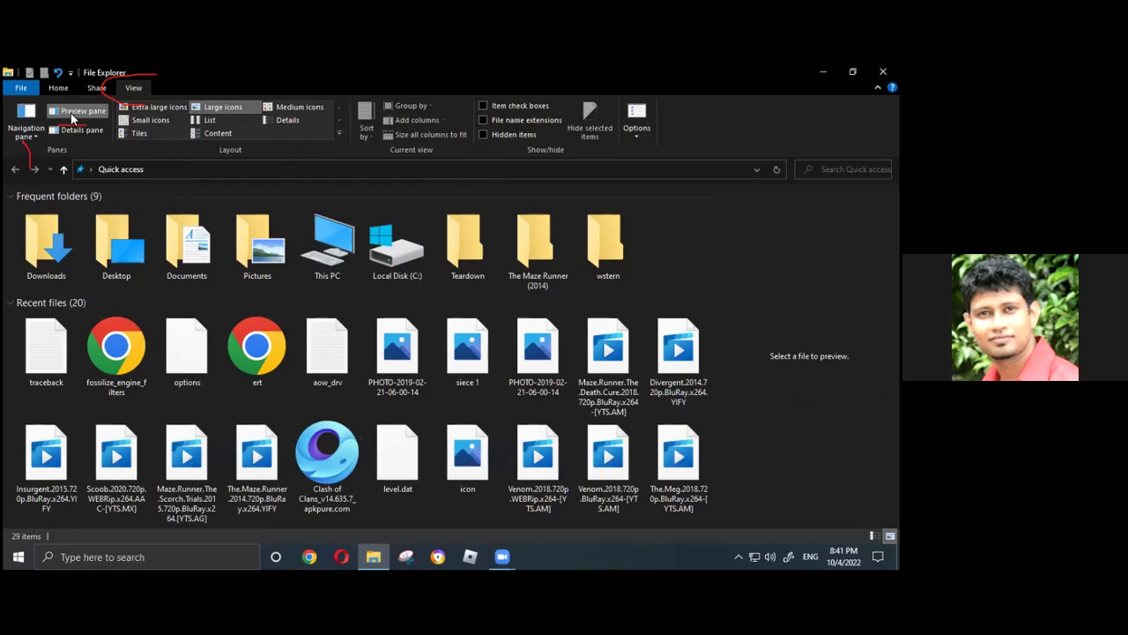
click(77, 113)
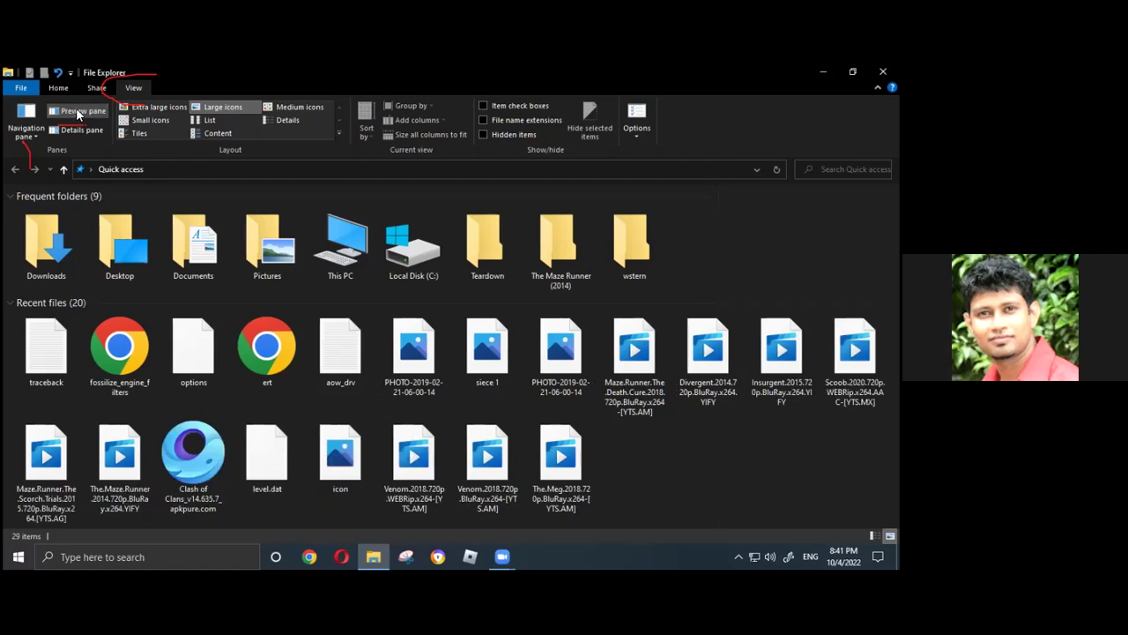
click(40, 125)
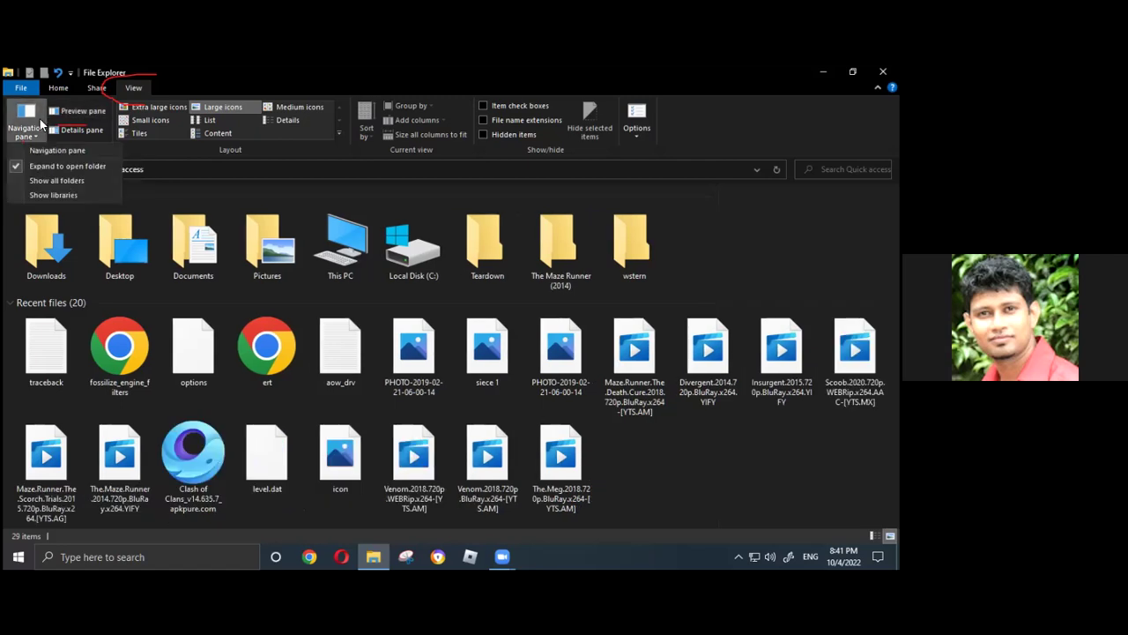
click(72, 111)
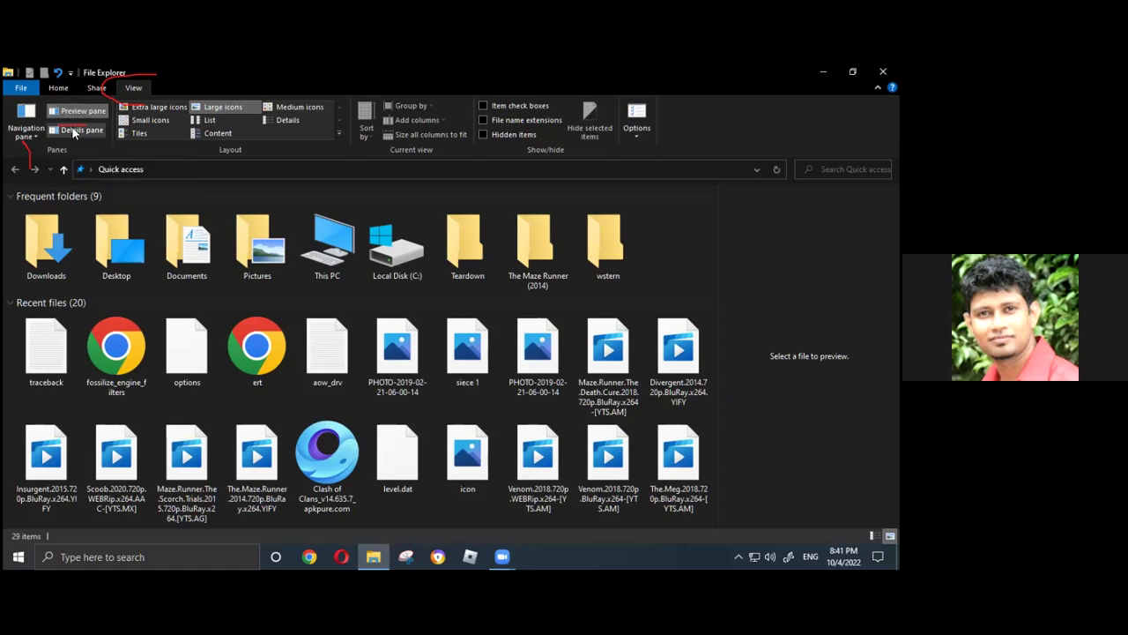
click(33, 132)
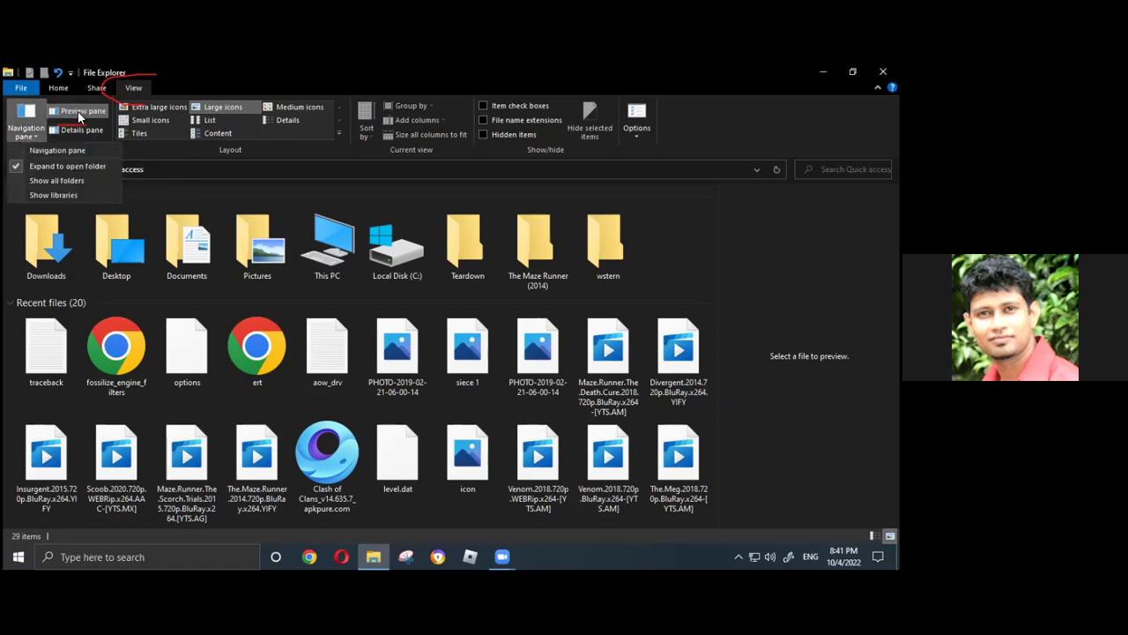
click(77, 115)
click(75, 116)
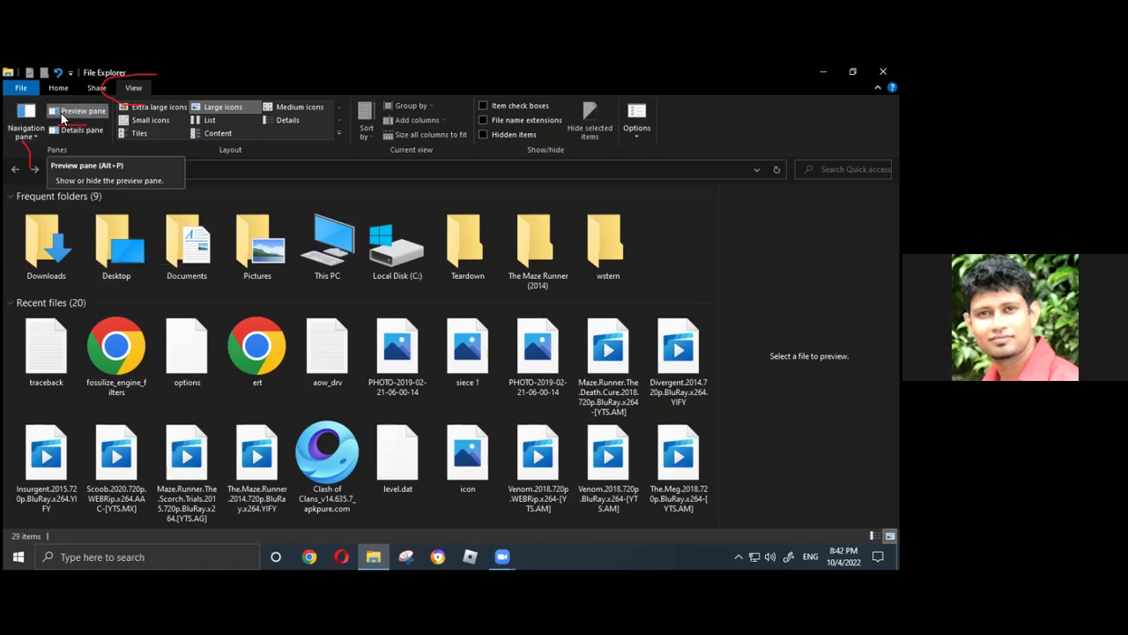
Look through File Explorer's sharing commands and navigation pane options, and select the Desktop folder
click(96, 87)
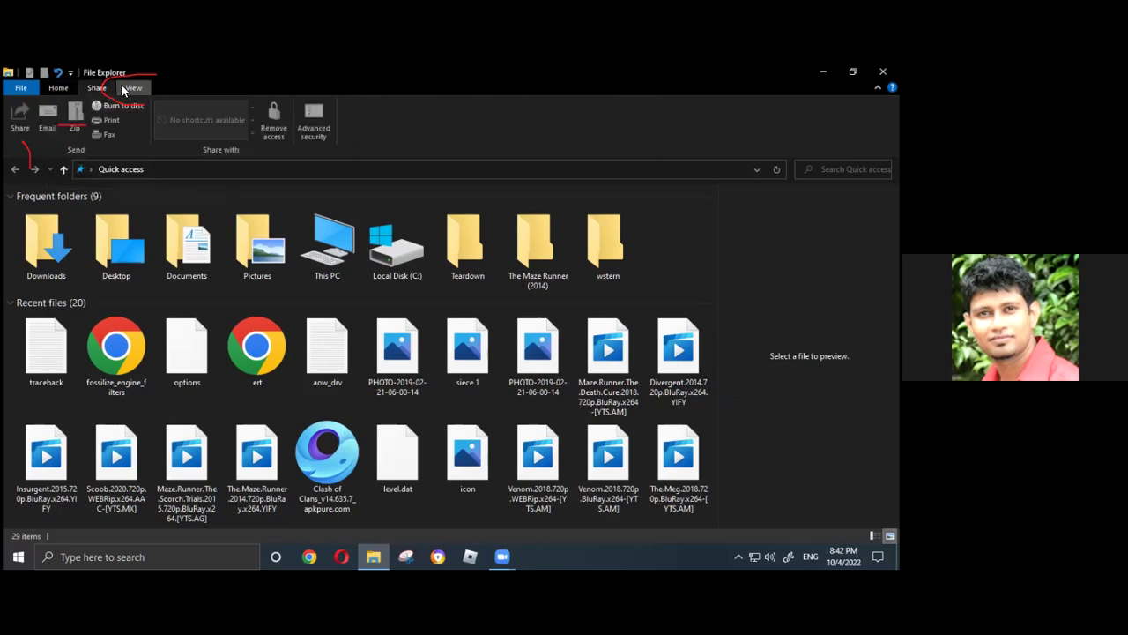
click(128, 88)
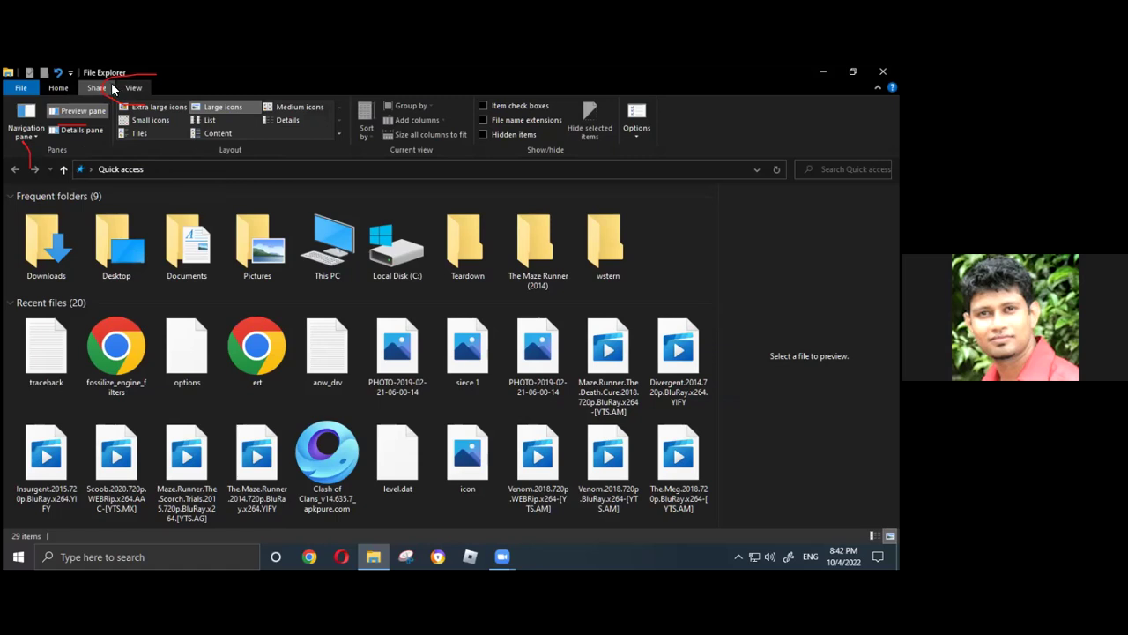
click(25, 136)
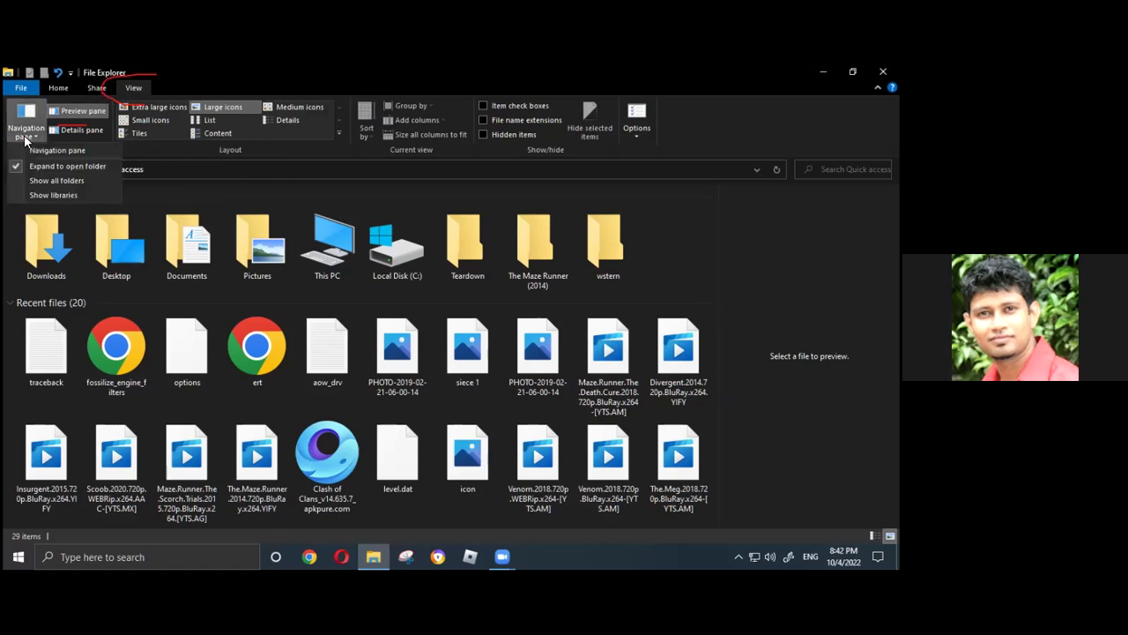
click(93, 112)
click(92, 112)
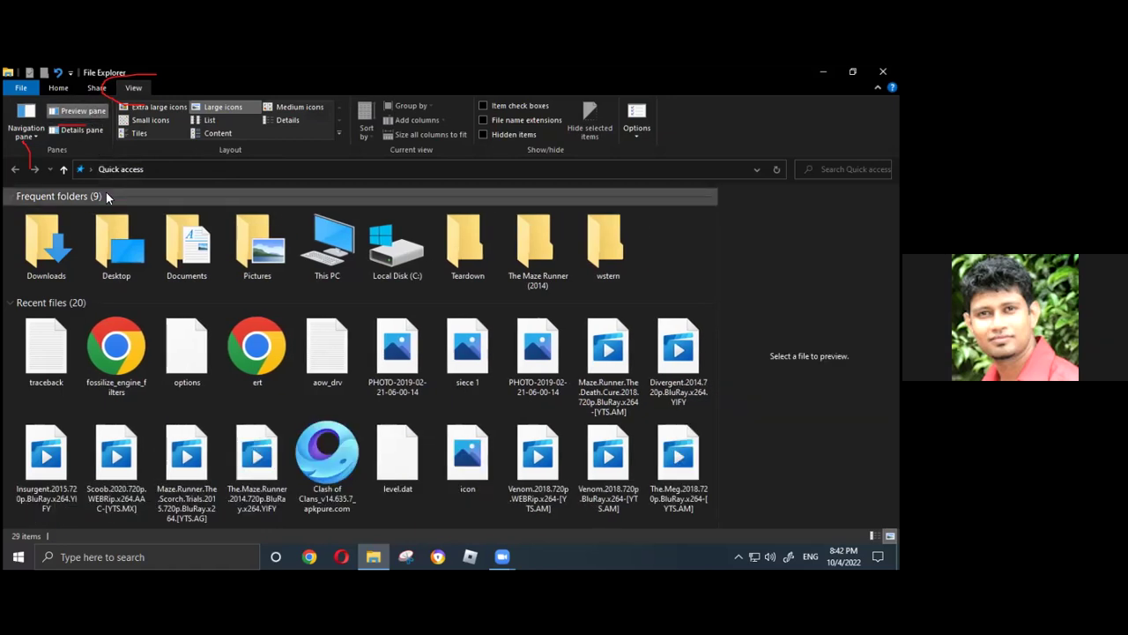
drag(120, 227, 153, 188)
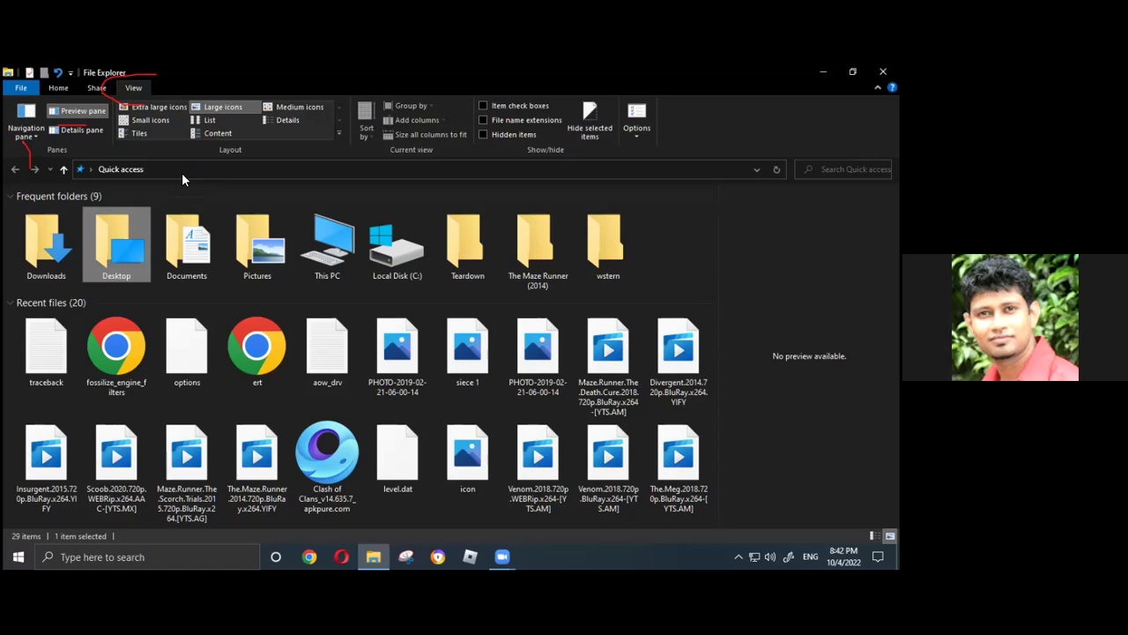
Turn on Show all folders, Show libraries and the navigation pane itself in File Explorer's navigation pane options
click(26, 135)
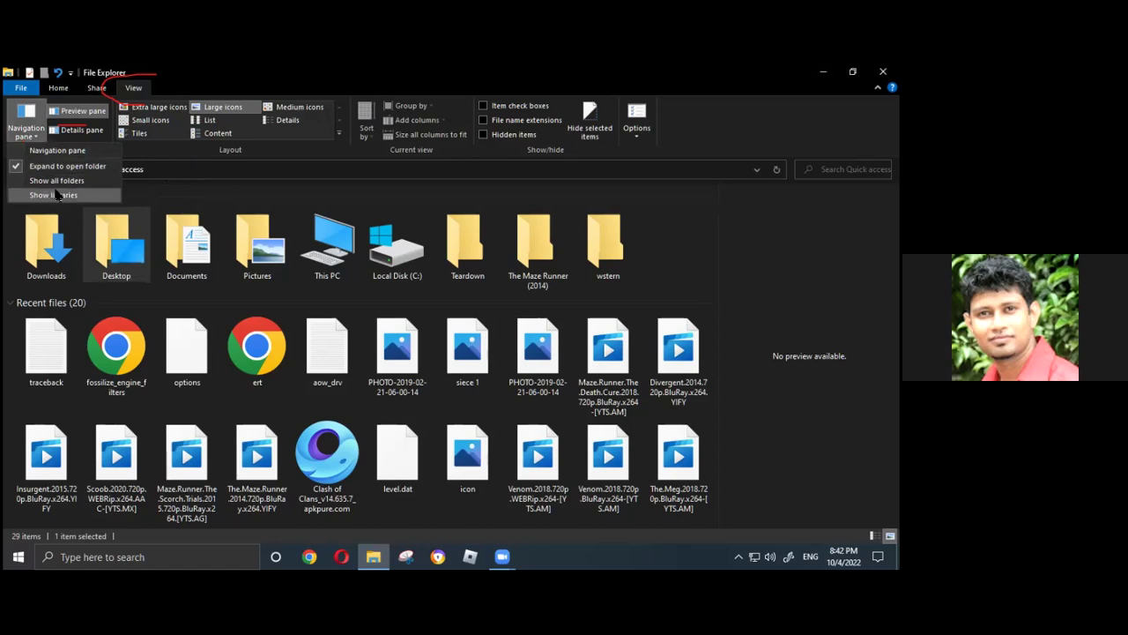
click(114, 180)
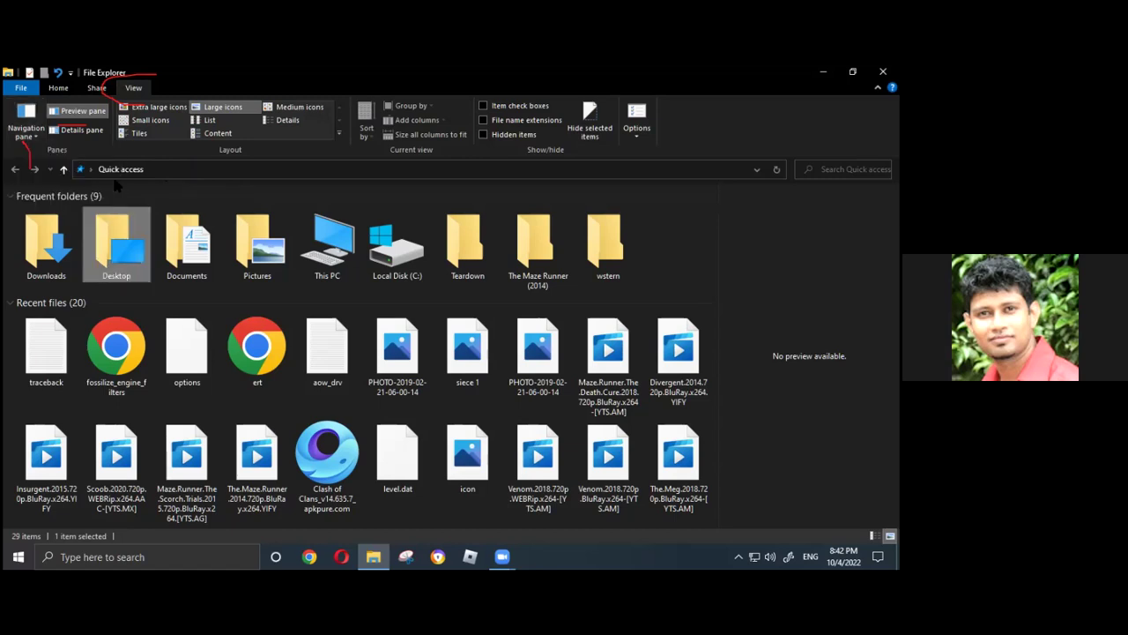
click(27, 131)
click(31, 196)
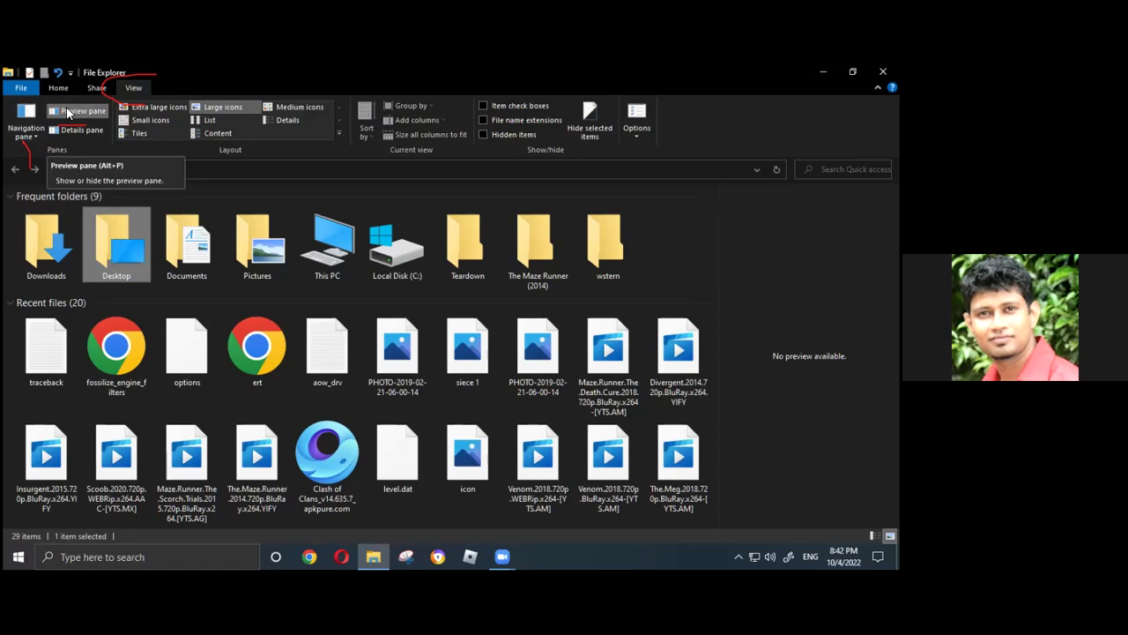
click(36, 124)
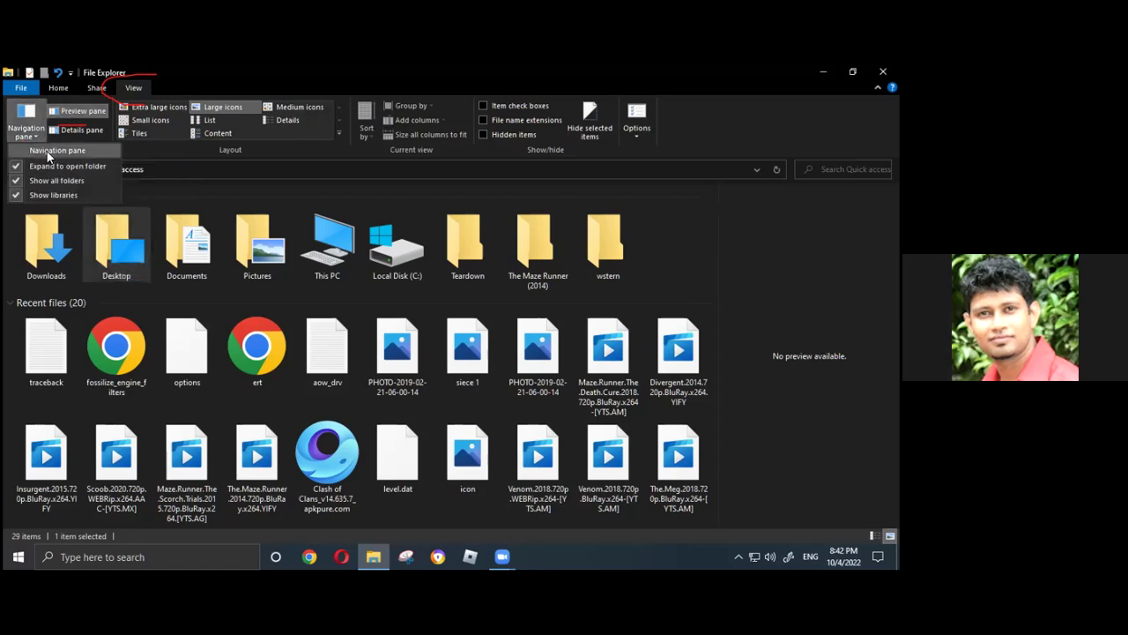
click(51, 150)
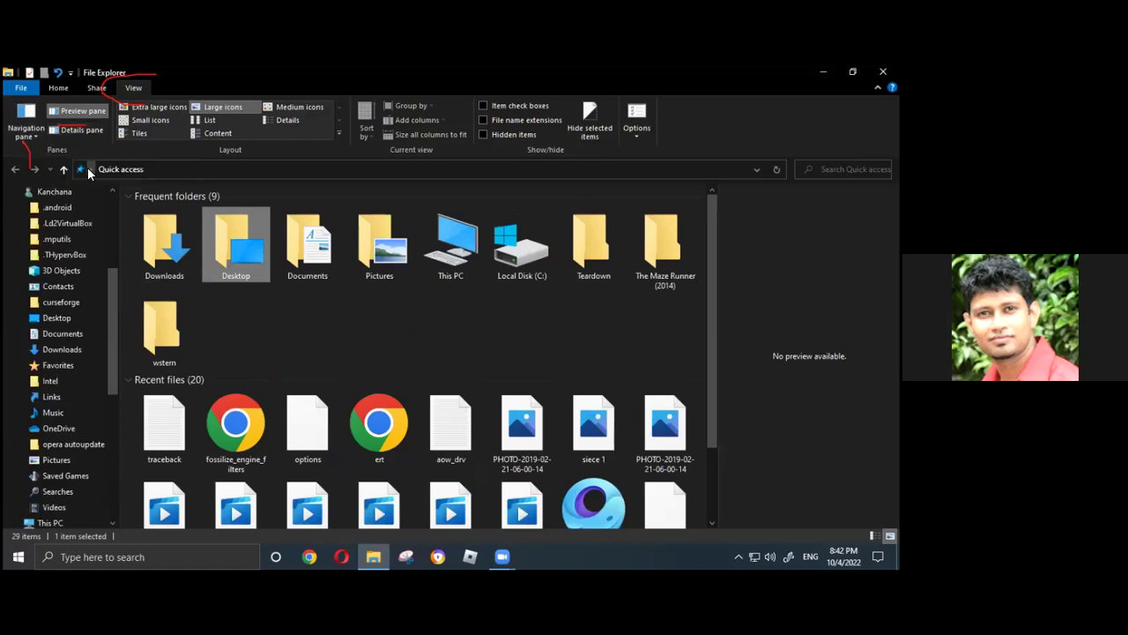
Browse the Network location to the computer DESKTOP-D1KCL2G and select its shared MS Publisher Color Printer
scroll(212, 251, down, 2)
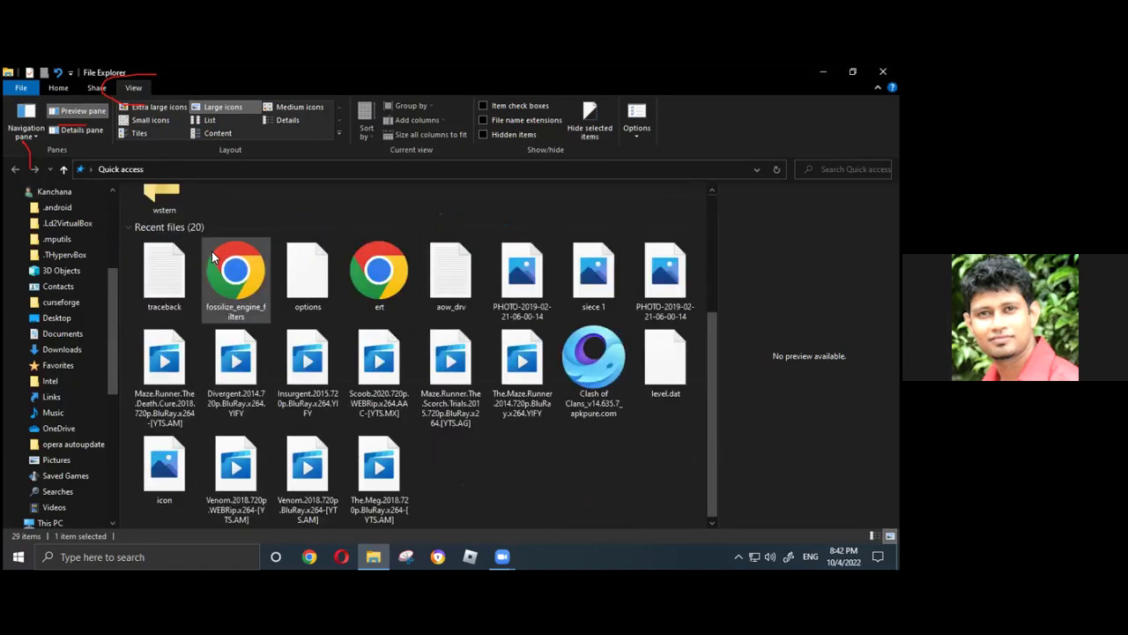
scroll(212, 251, up, 2)
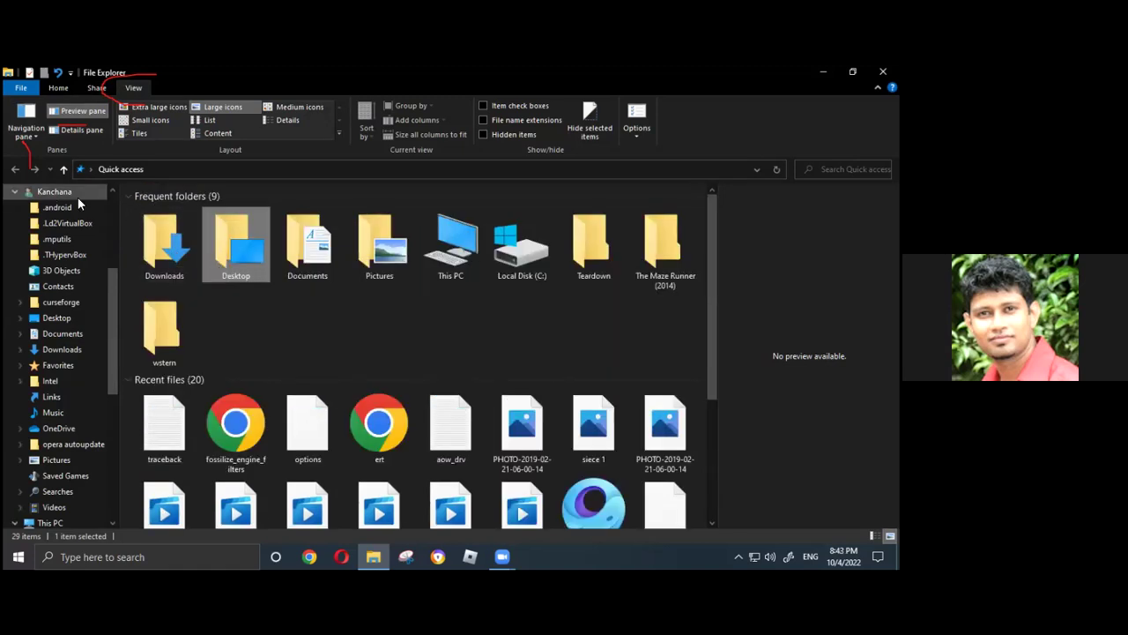
scroll(79, 233, down, 2)
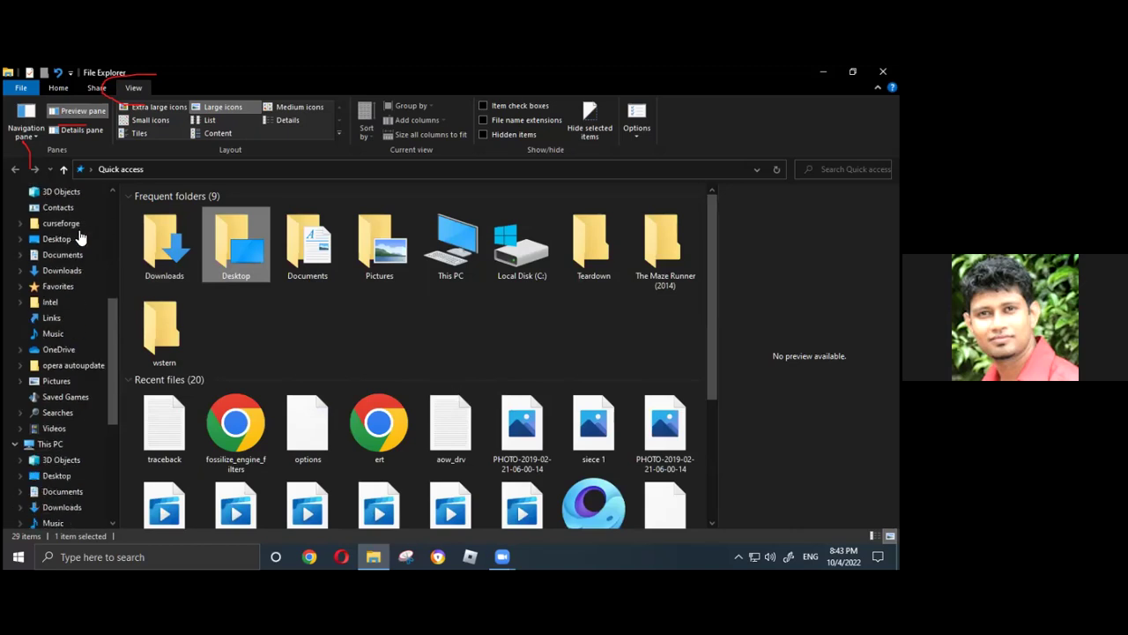
scroll(82, 237, down, 4)
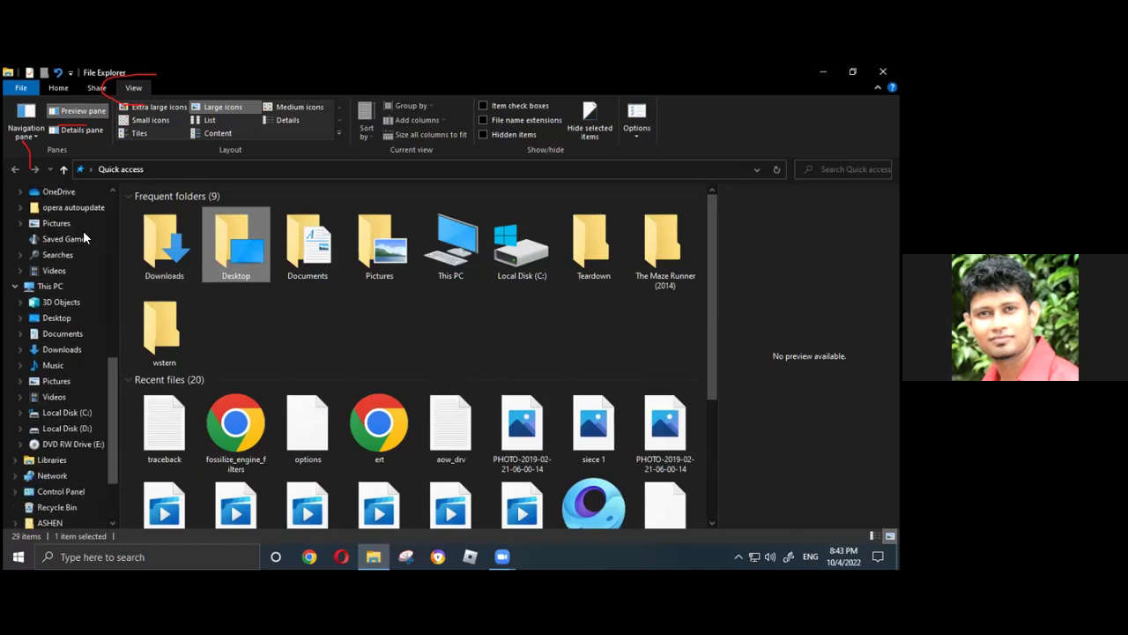
scroll(83, 237, down, 2)
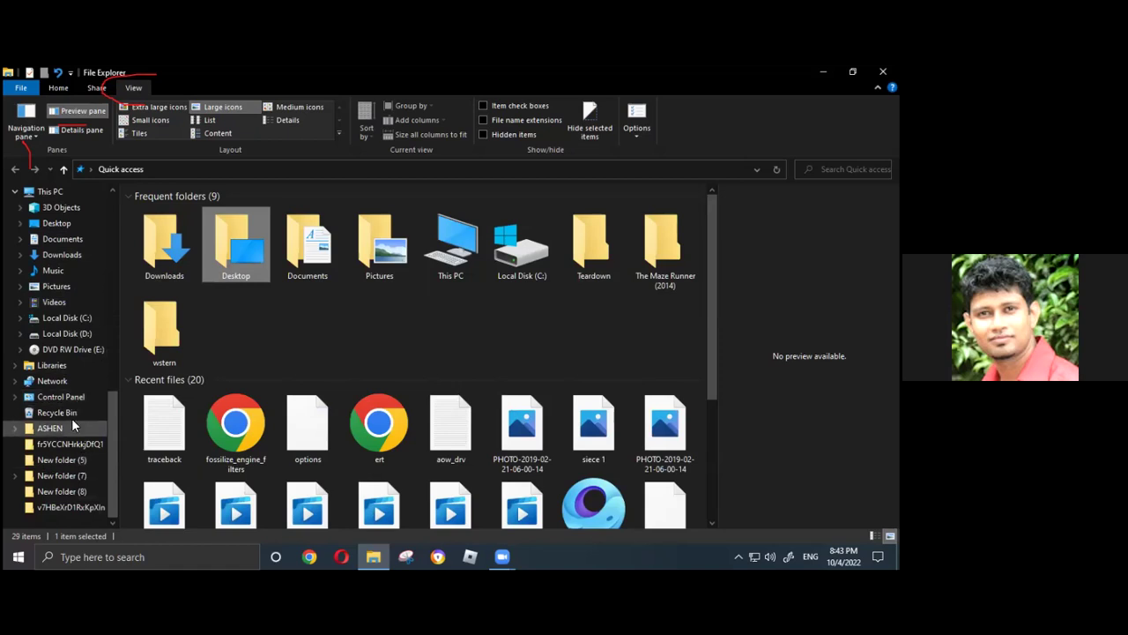
click(68, 385)
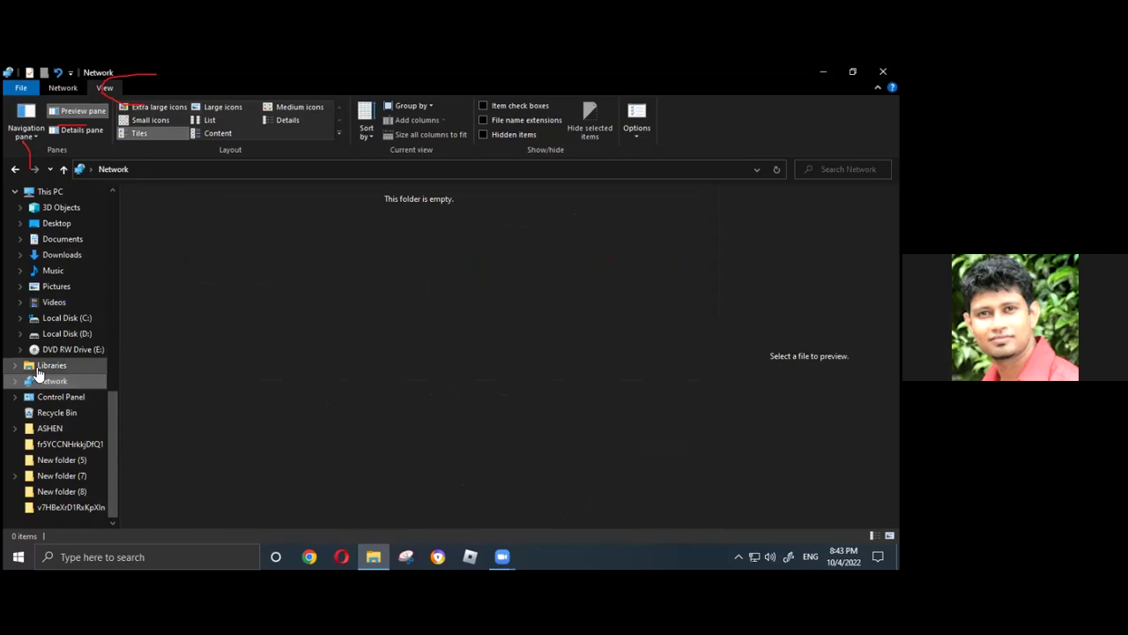
click(22, 384)
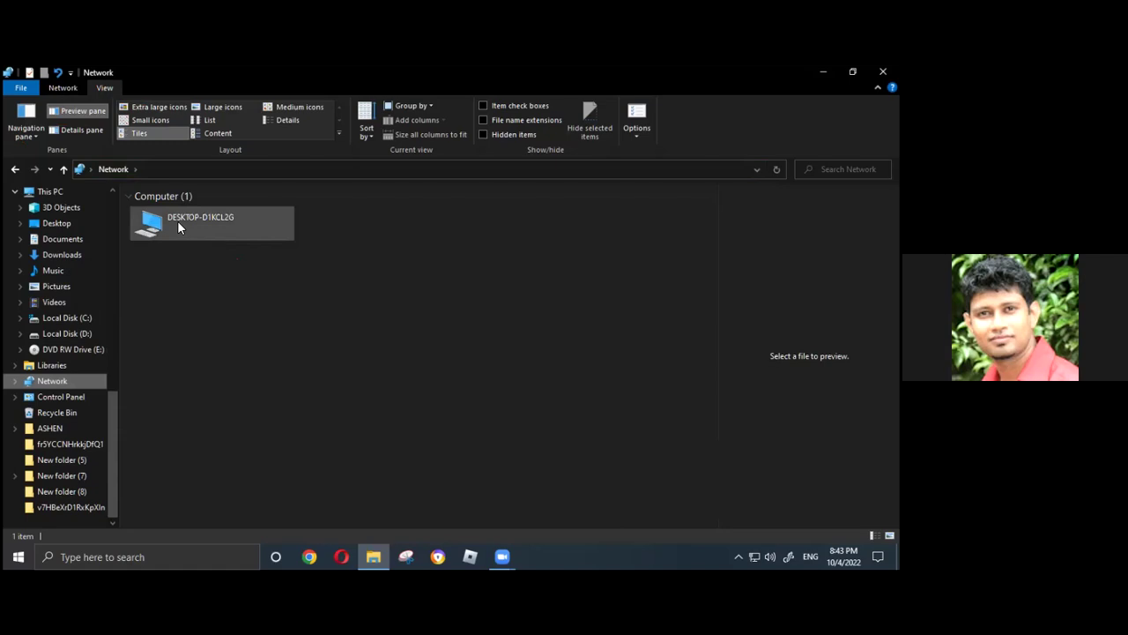
drag(212, 235, 235, 237)
double_click(210, 231)
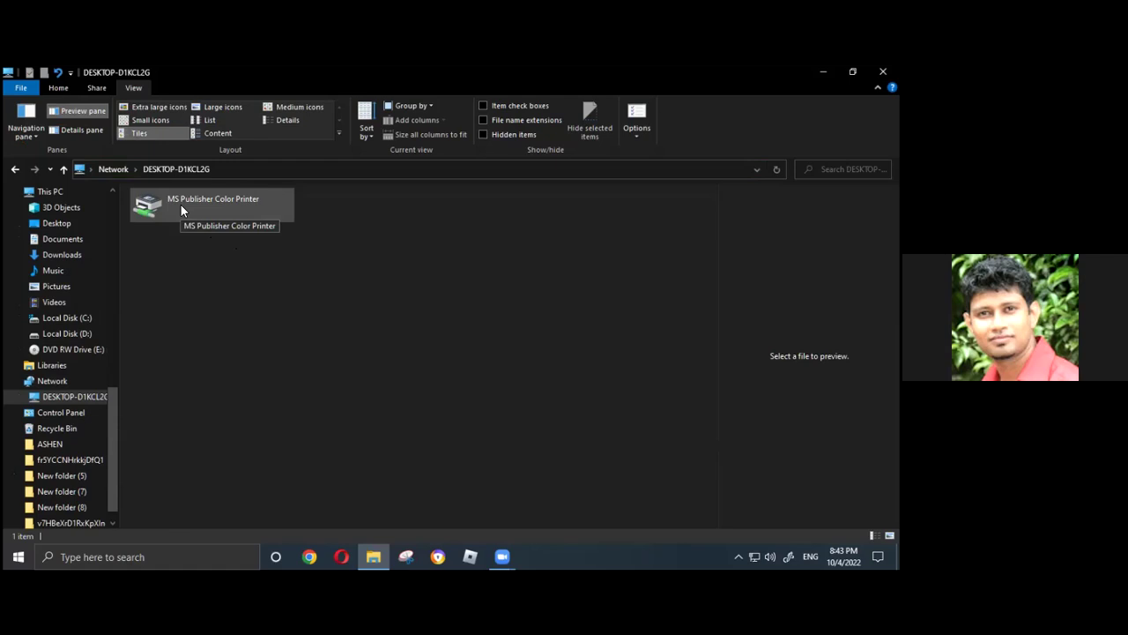
click(180, 206)
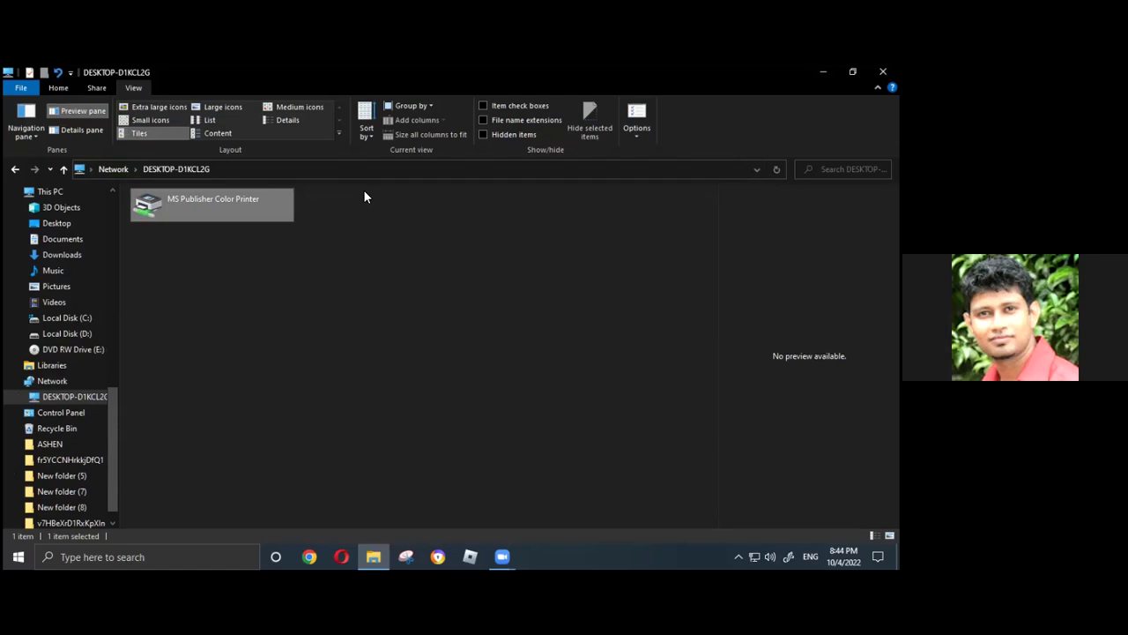
Open the properties of the first folder on the Desktop and start choosing people to share it with
click(90, 223)
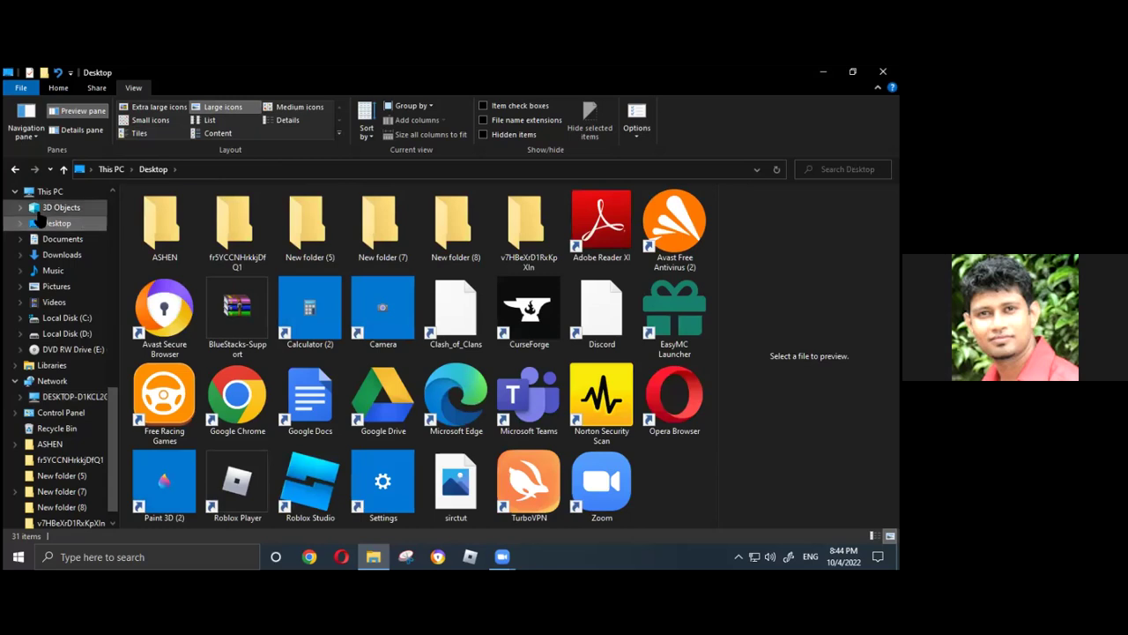
click(156, 231)
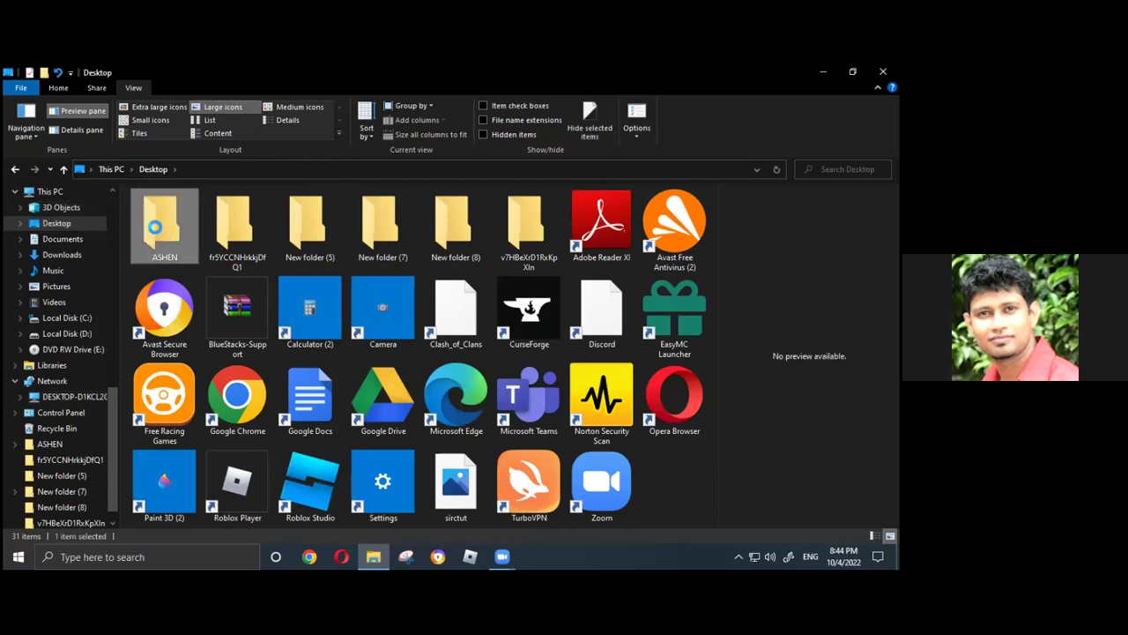
right_click(155, 220)
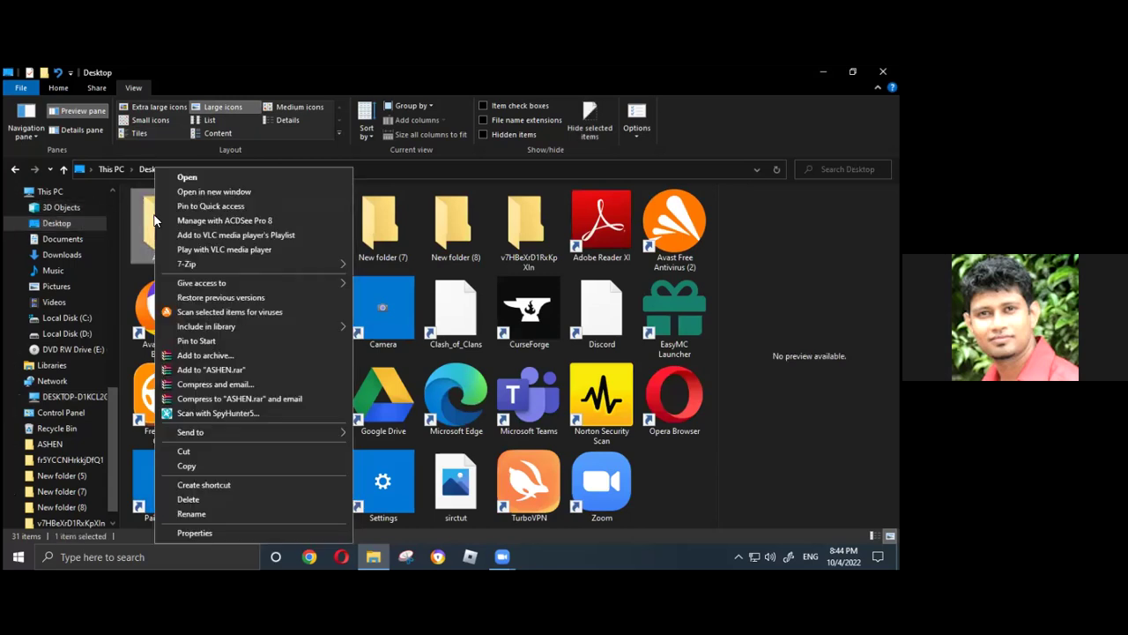
click(183, 533)
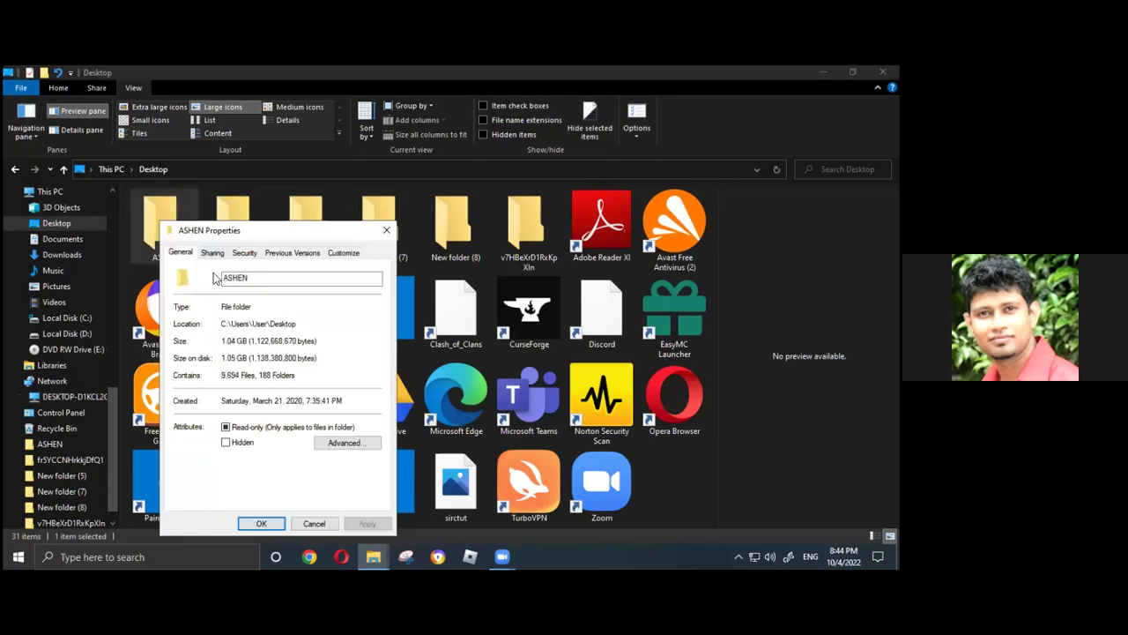
key(ctrl+Tab)
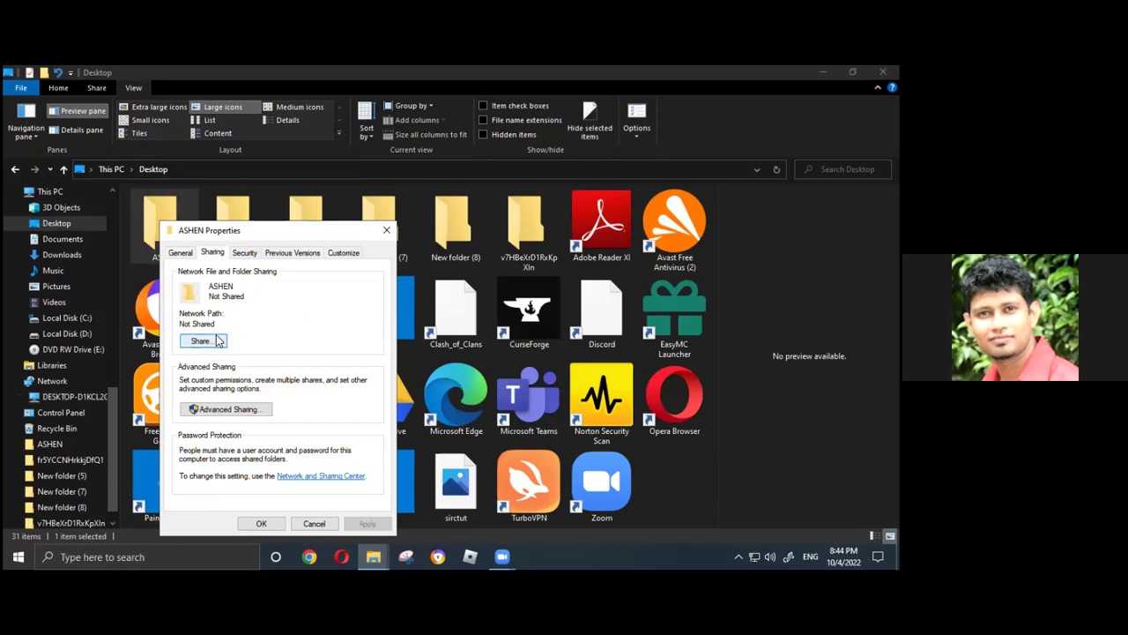
click(215, 343)
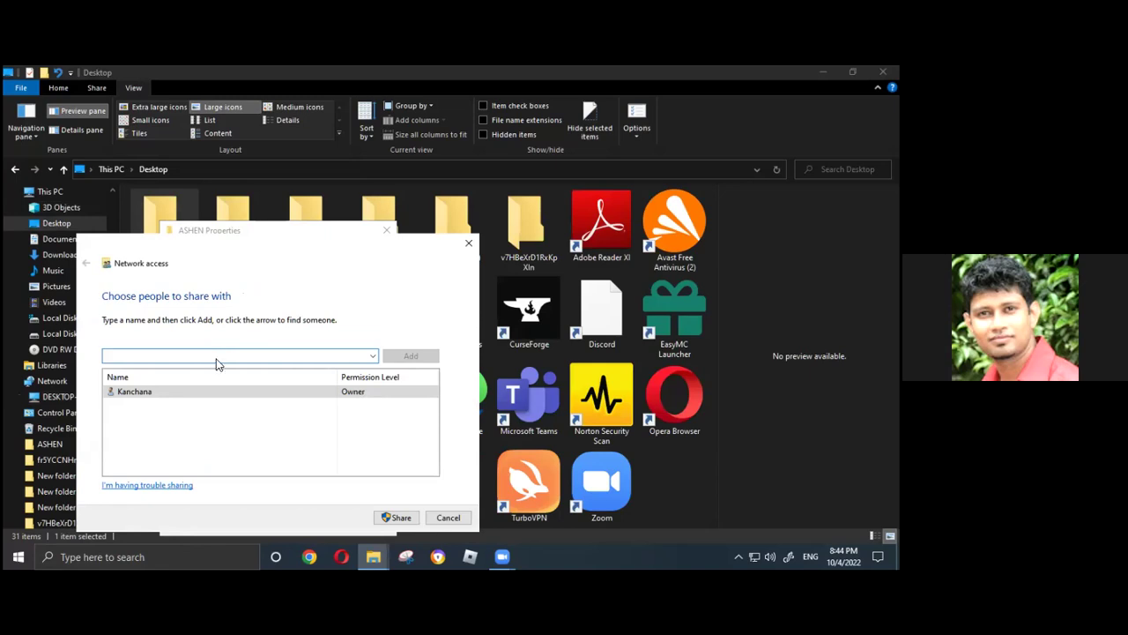
Share the folder with Everyone at the Read/Write permission level, and close its properties
click(217, 391)
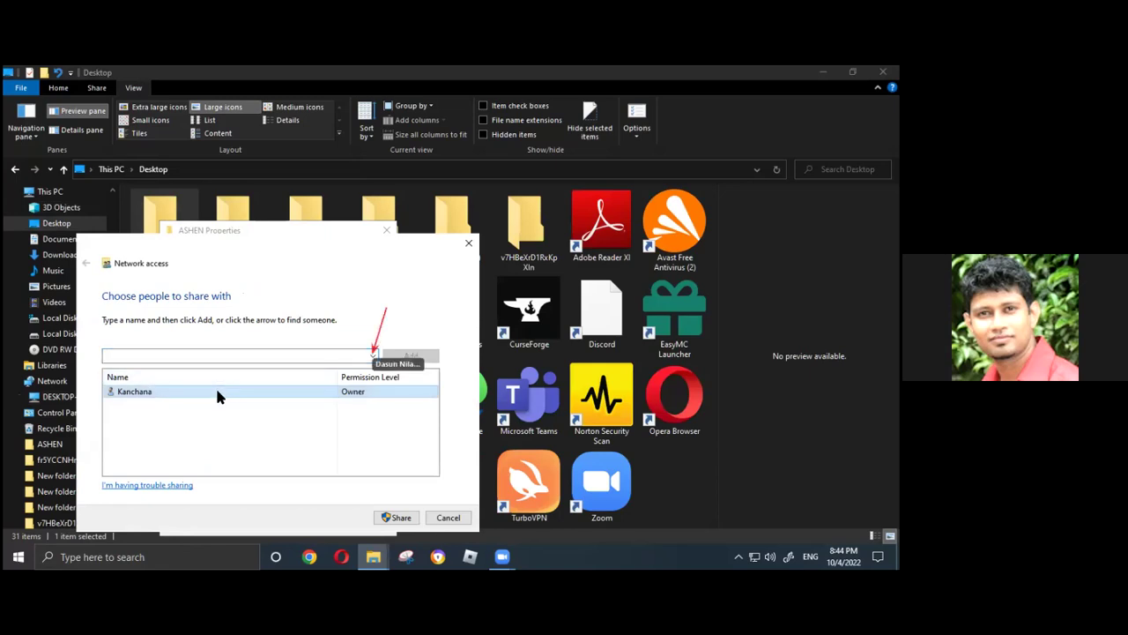
click(374, 355)
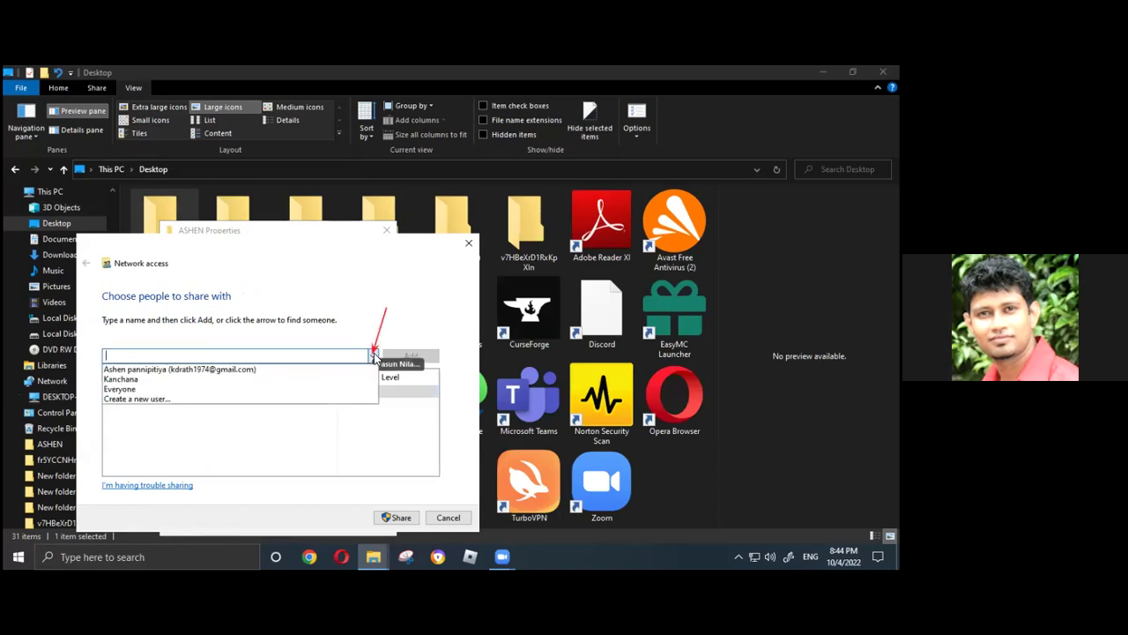
click(309, 389)
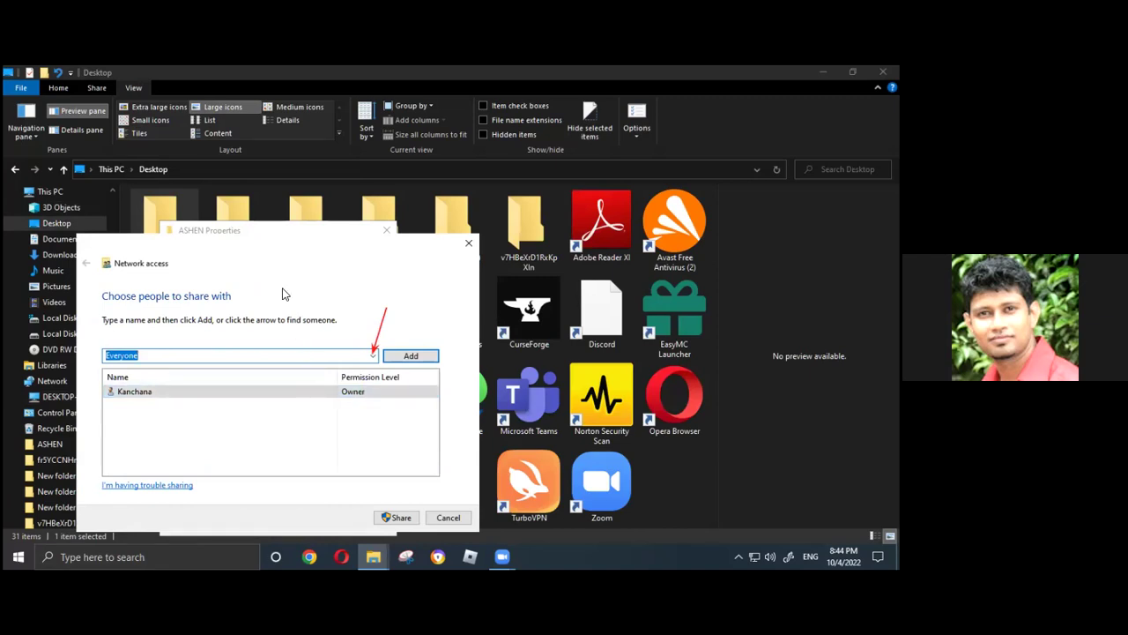
click(389, 358)
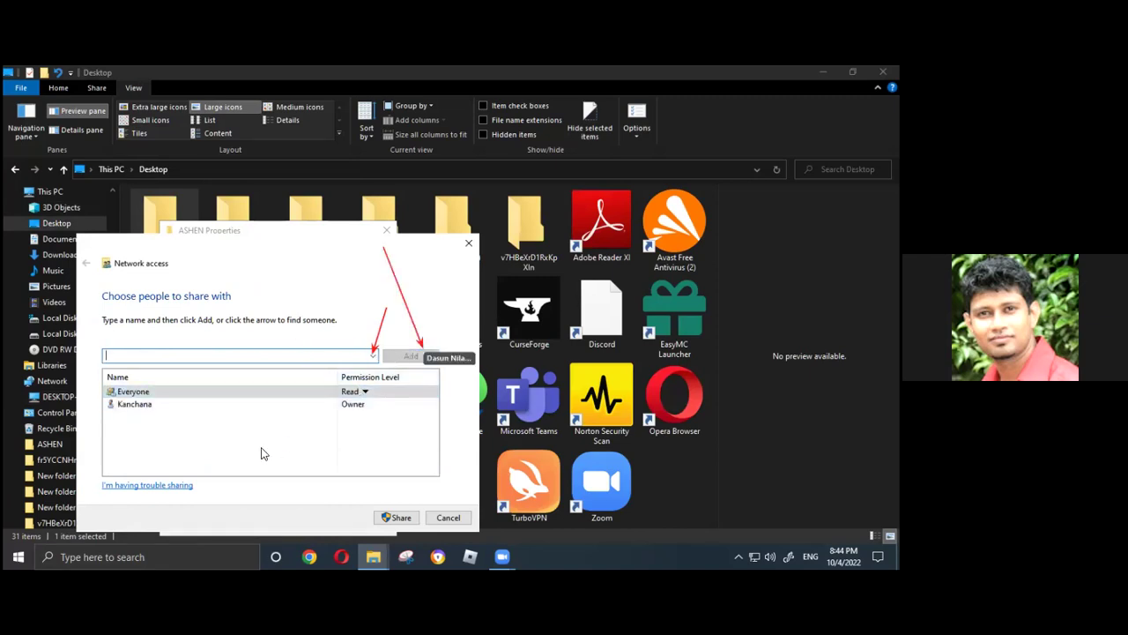
click(351, 395)
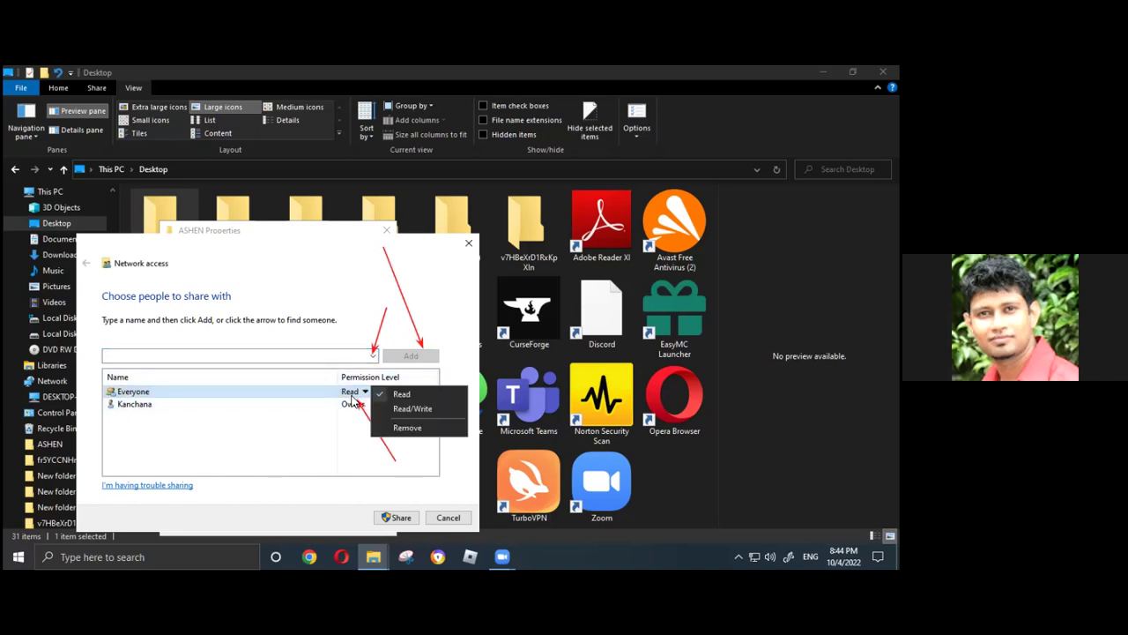
click(385, 408)
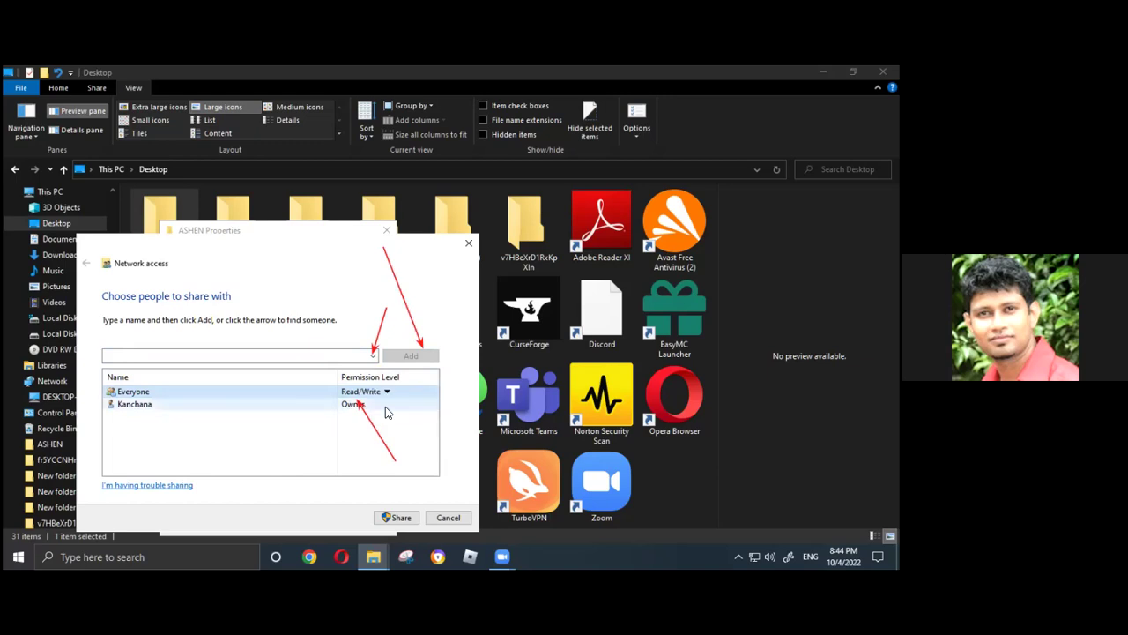
click(396, 519)
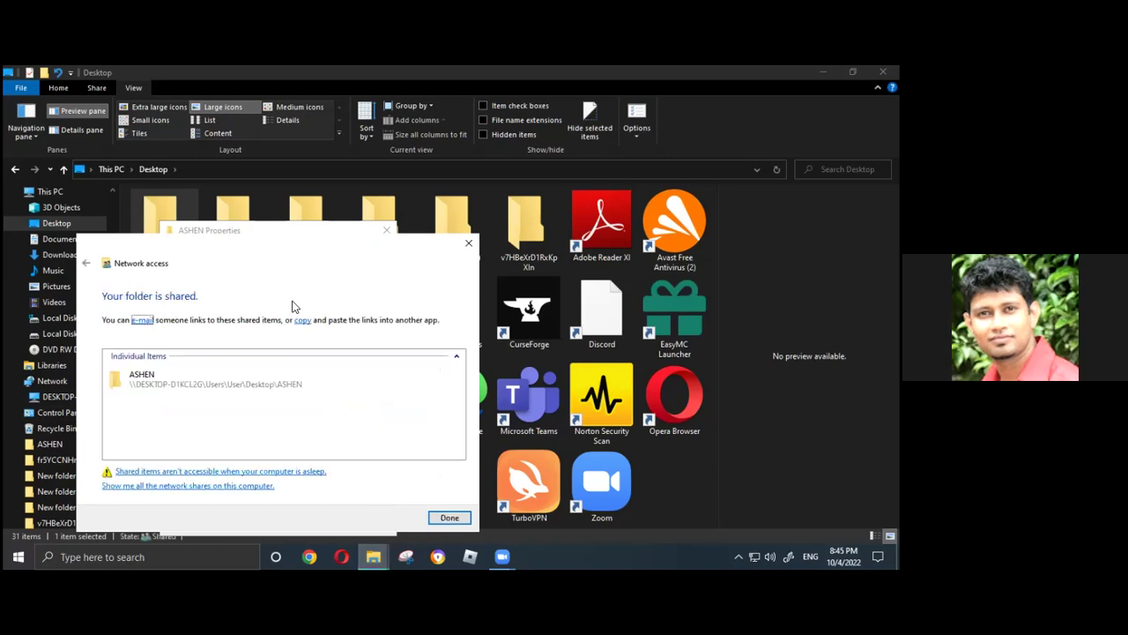
click(448, 518)
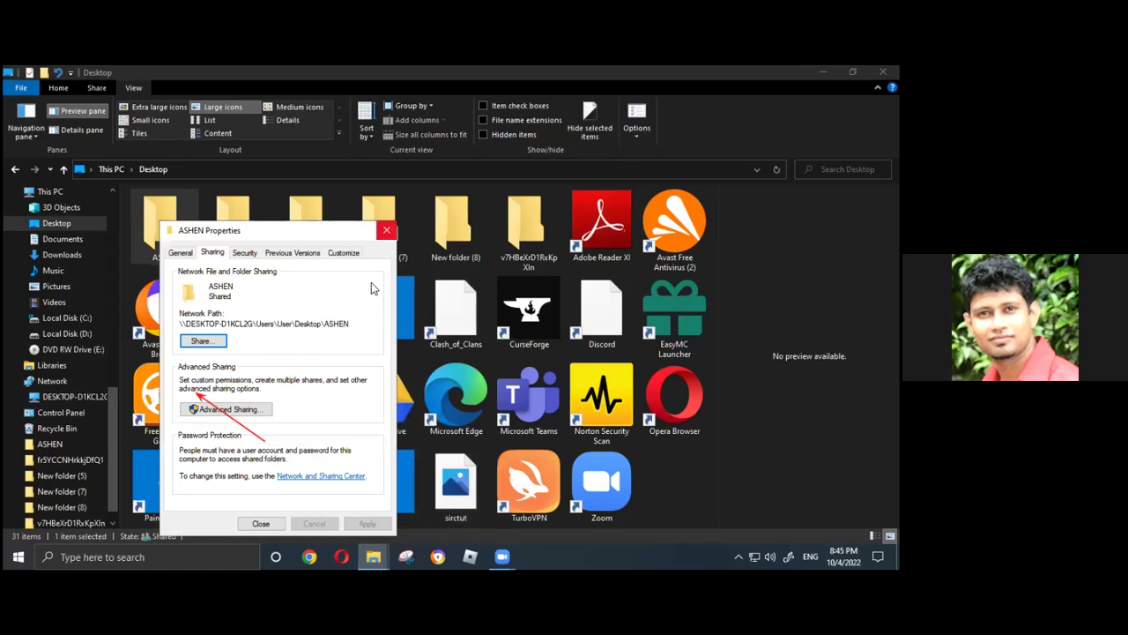
click(386, 230)
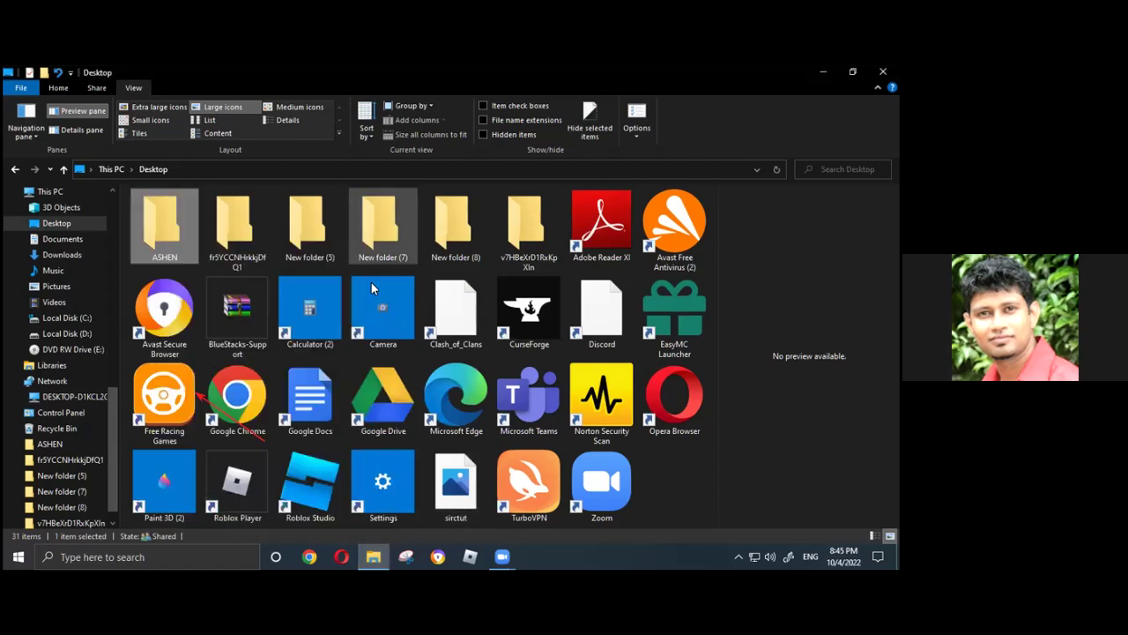
Check the shared items of DESKTOP-D1KCL2G on the network, look inside the Users folder, and return to the computer's shares
click(56, 381)
double_click(238, 209)
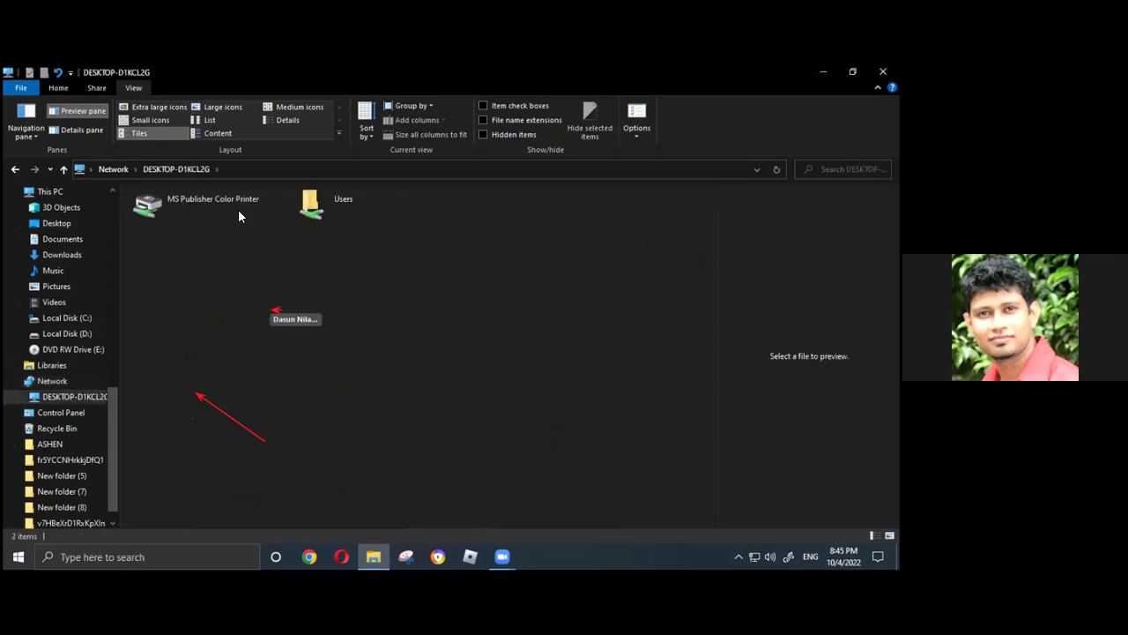
click(324, 215)
double_click(323, 210)
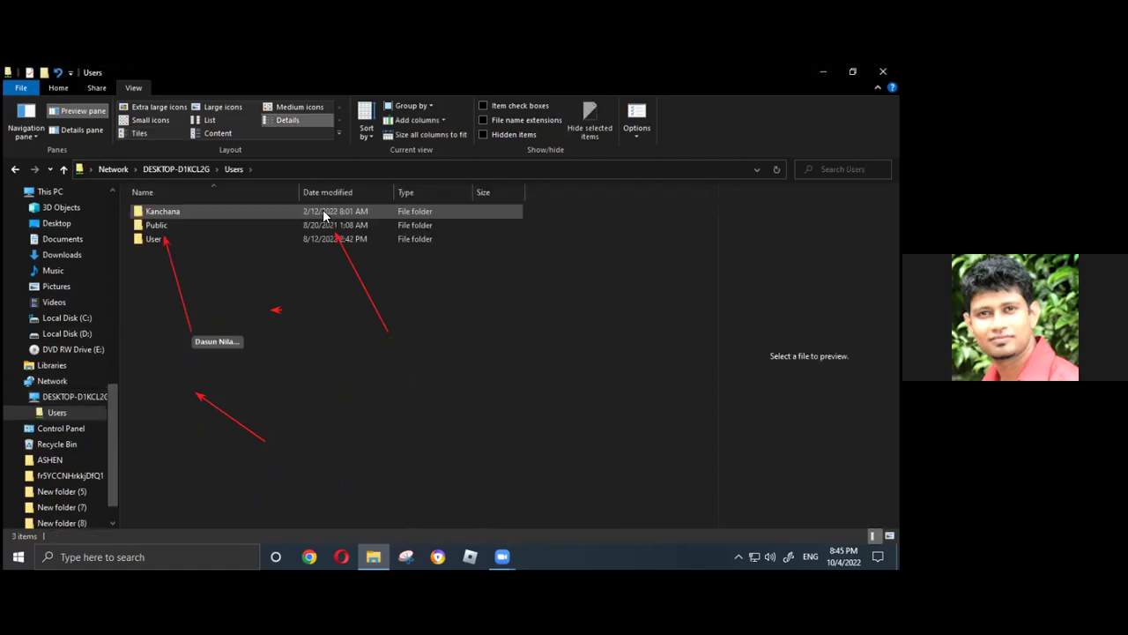
click(15, 170)
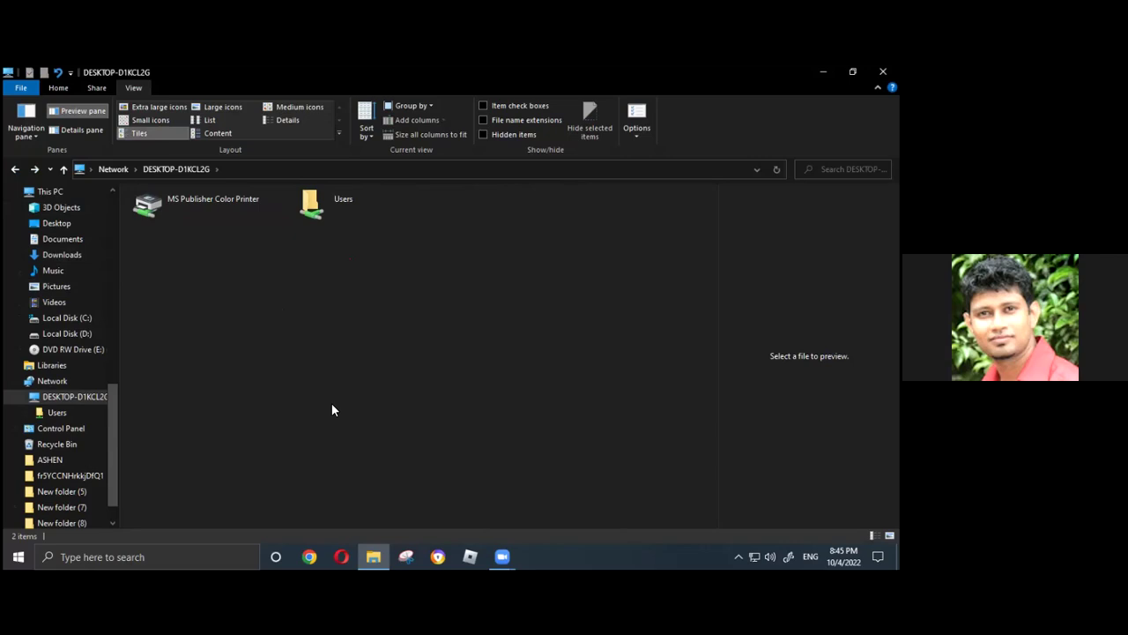
Open Control Panel through a system search for "con" and show all Control Panel items
click(9, 554)
text(con)
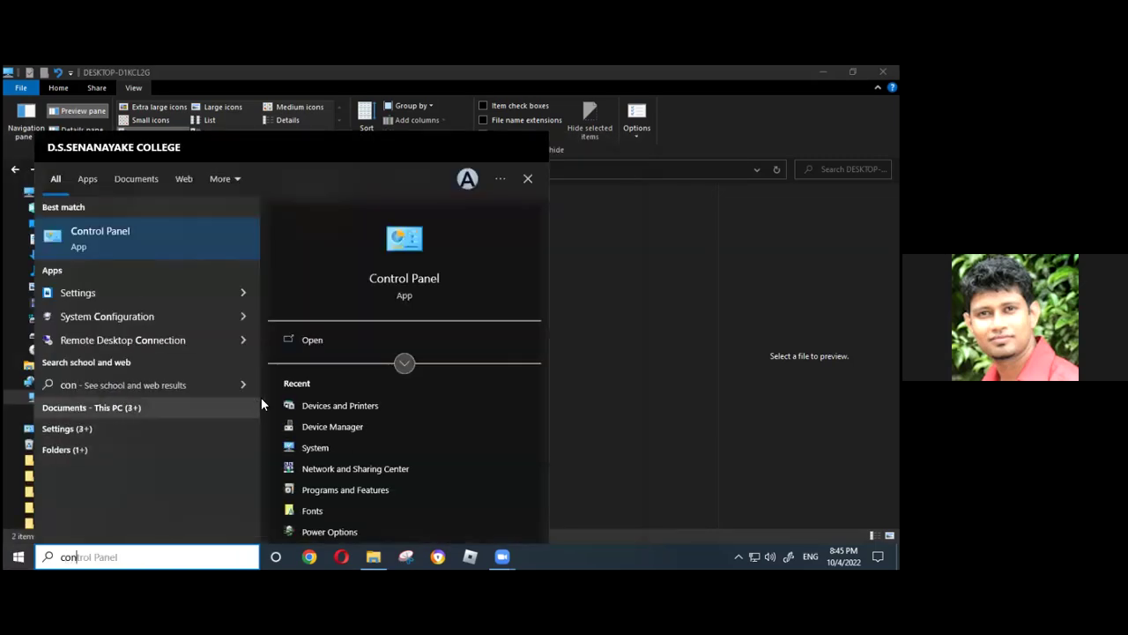
click(332, 340)
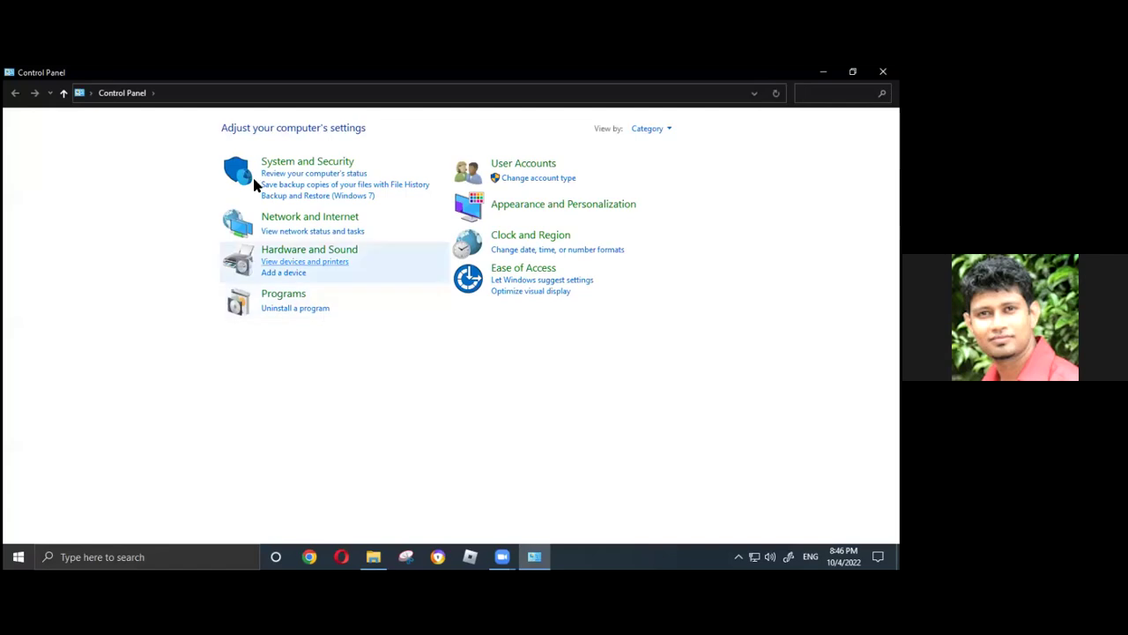
click(154, 93)
click(168, 112)
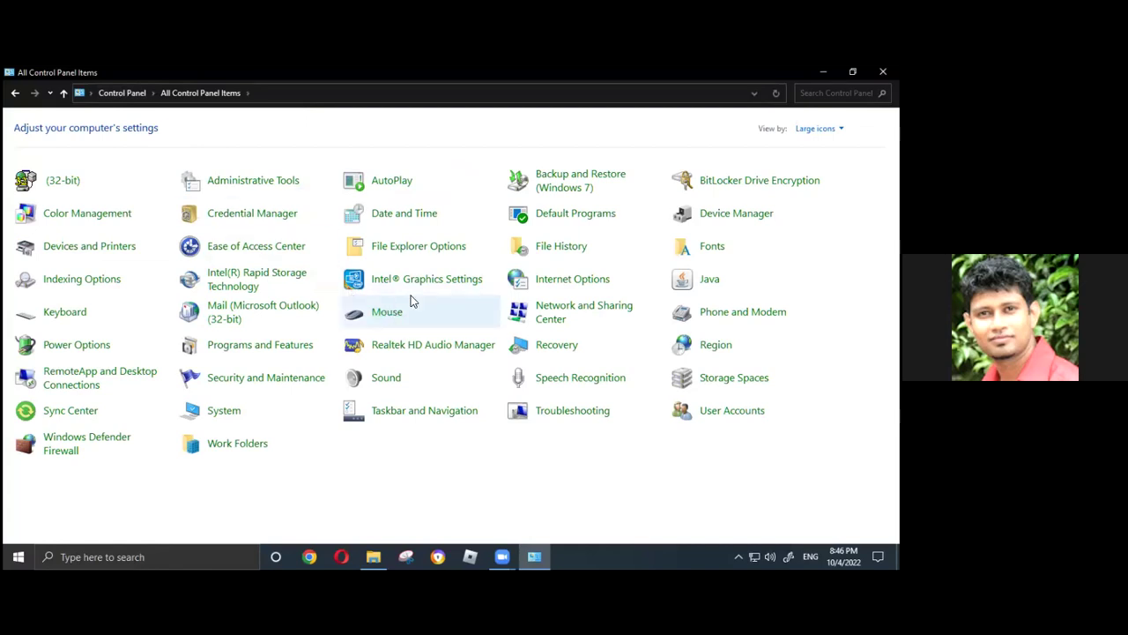
Open the advanced sharing settings through the Network and Sharing Center
click(434, 284)
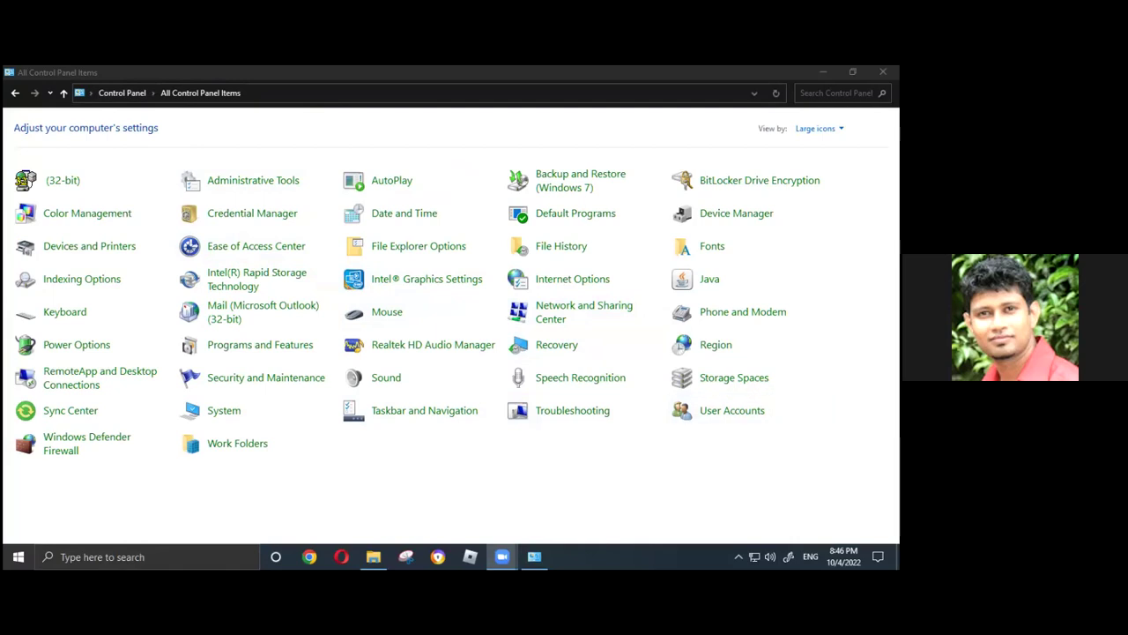
click(616, 309)
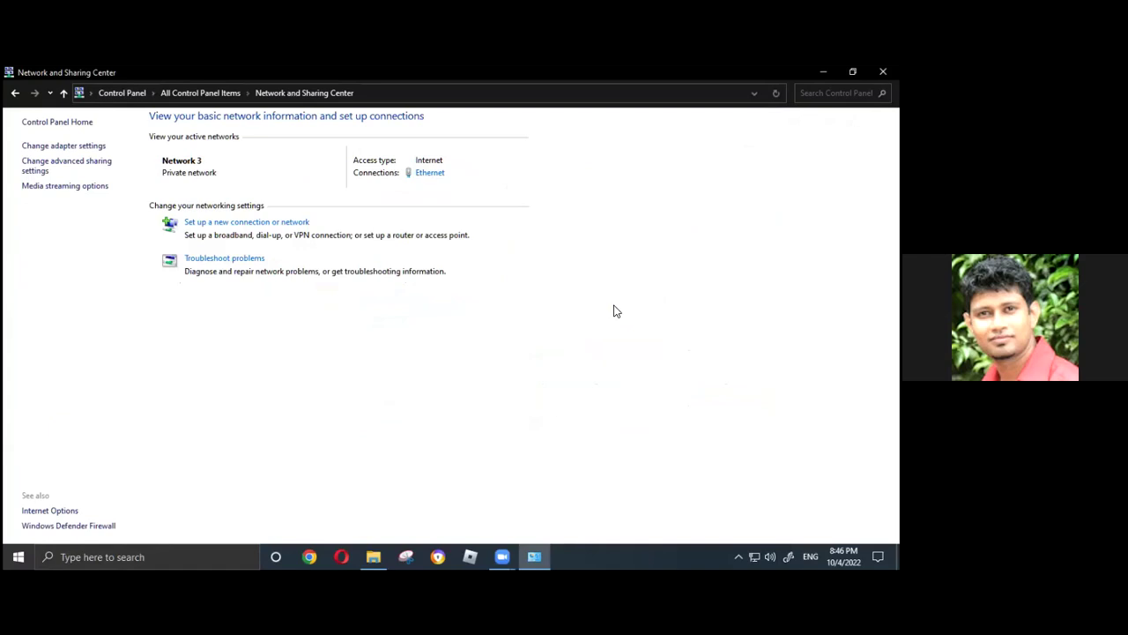
click(89, 170)
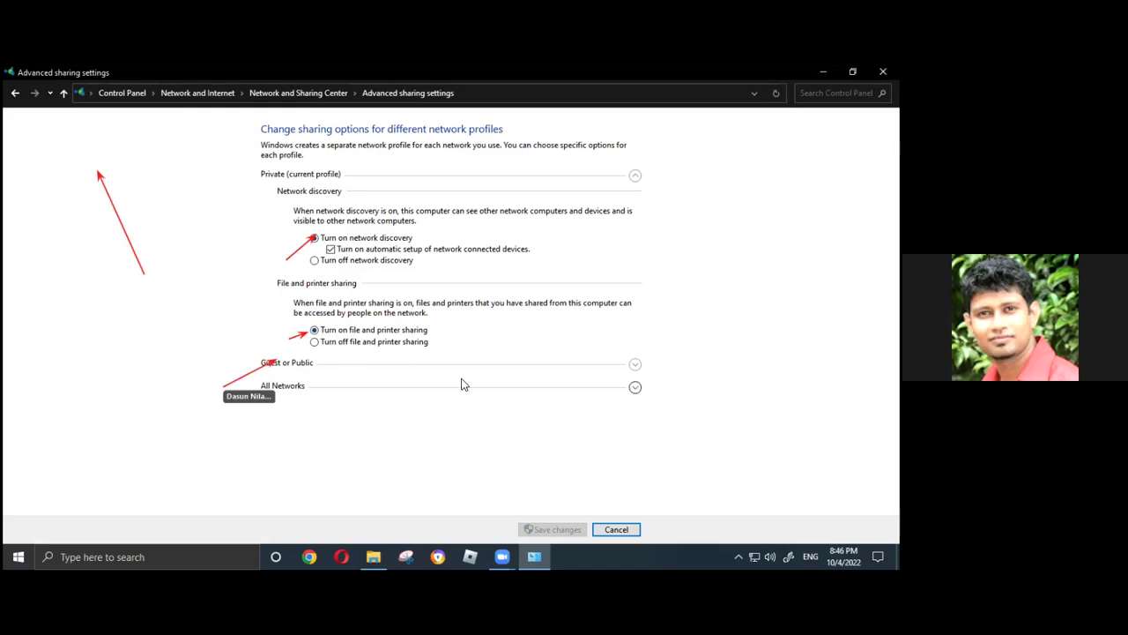
Turn on network discovery and file and printer sharing for the Guest or Public profile, and expand the All Networks settings
click(633, 364)
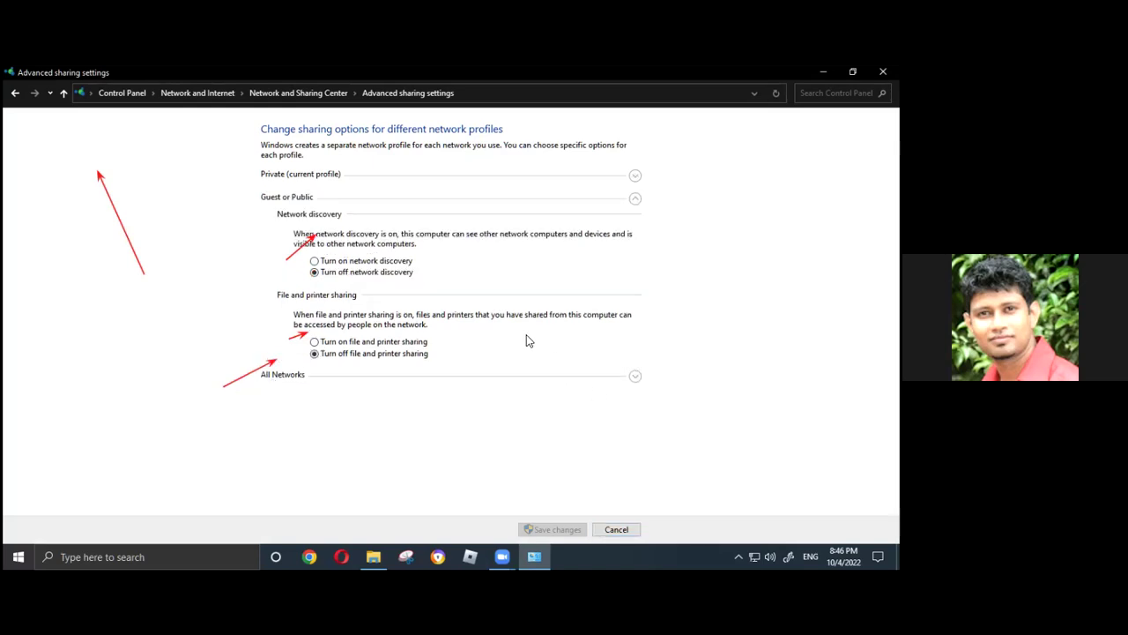
click(314, 342)
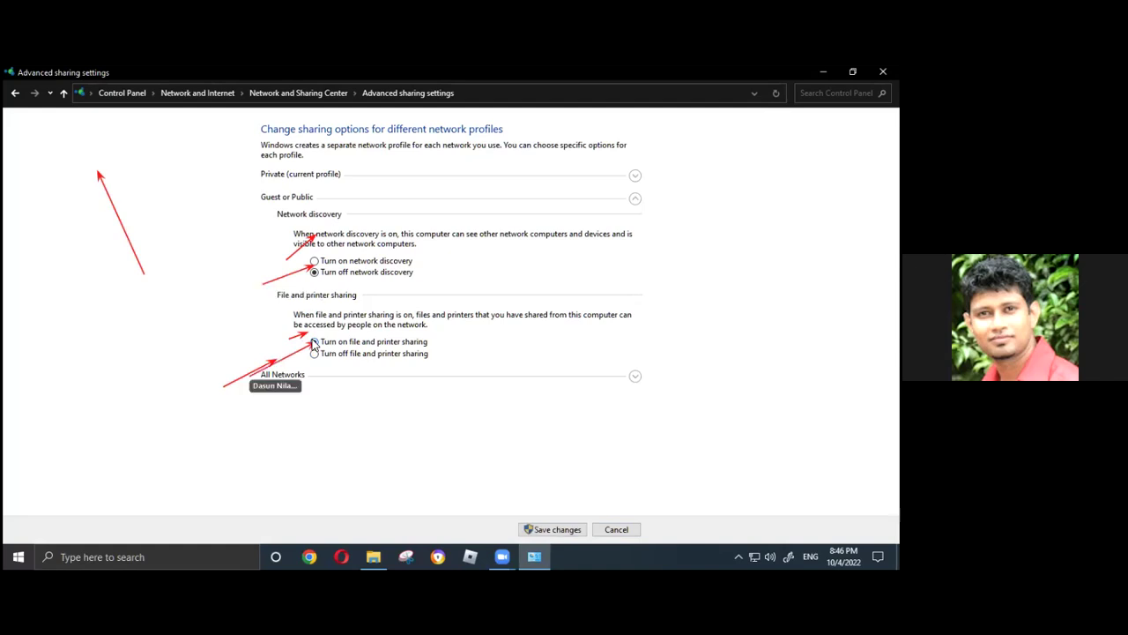
click(314, 261)
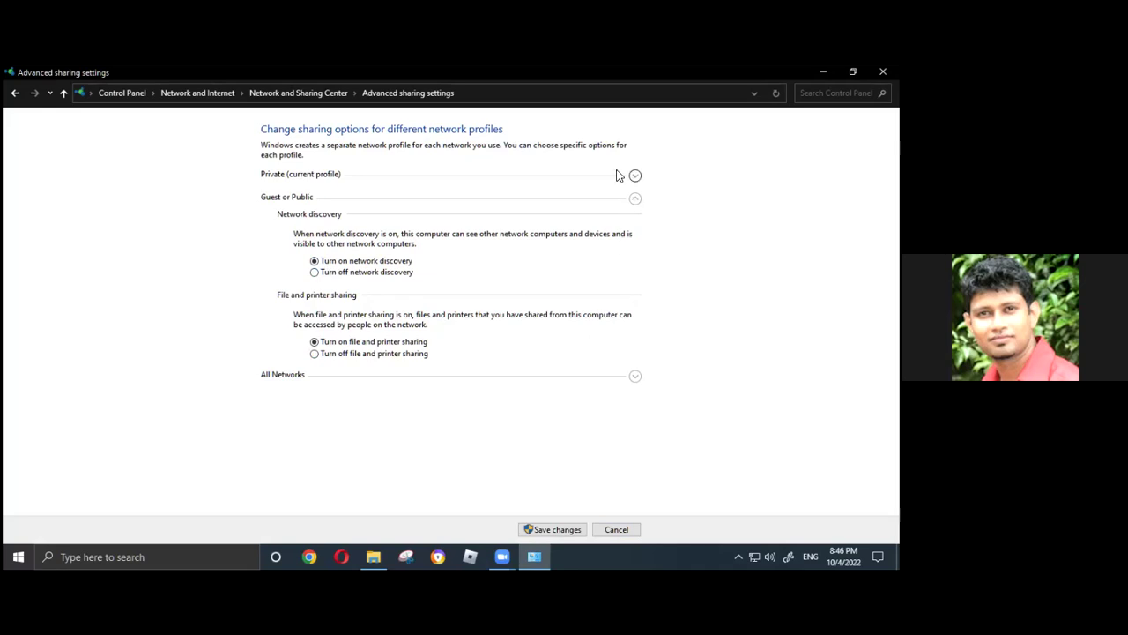
click(635, 375)
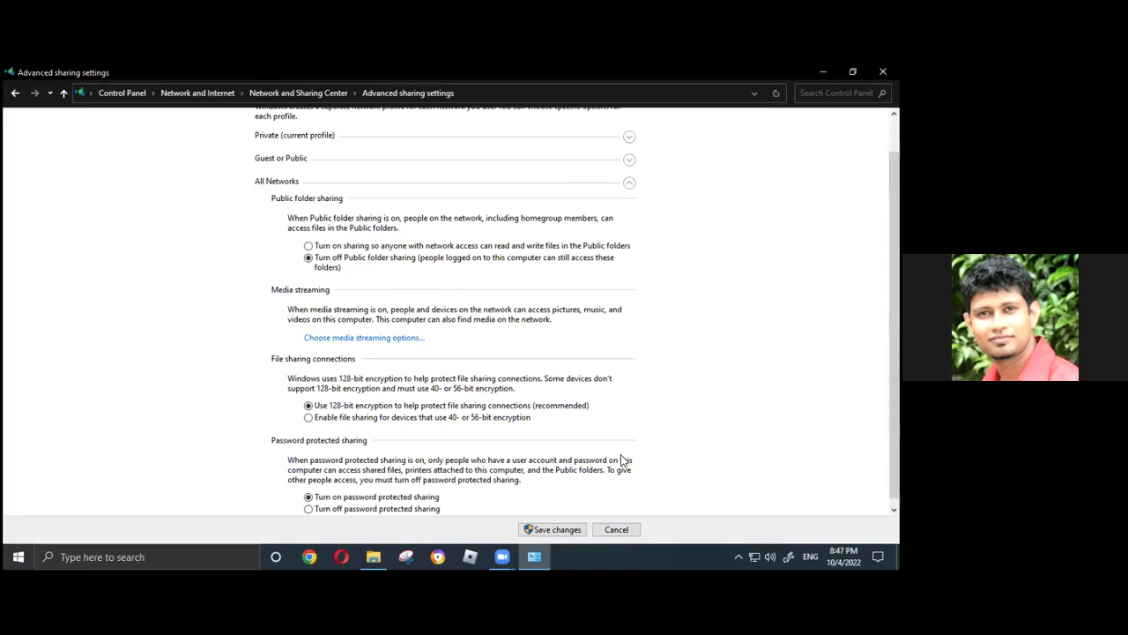
Switch to File Explorer, view the properties of the shared Users folder on DESKTOP-D1KCL2G, and close them
click(374, 556)
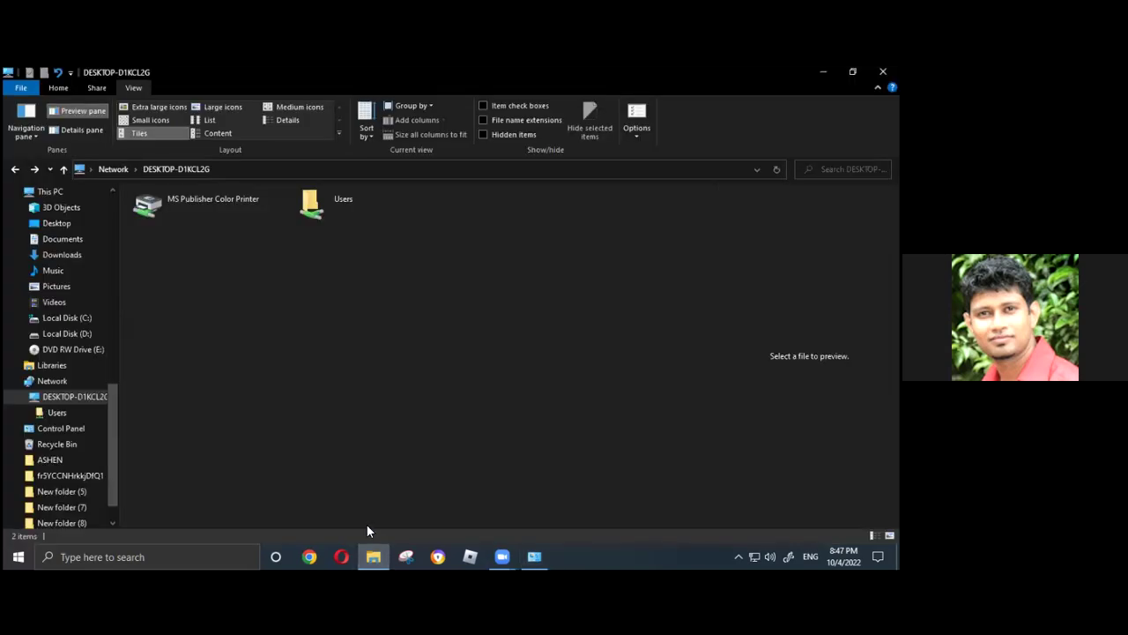
right_click(365, 212)
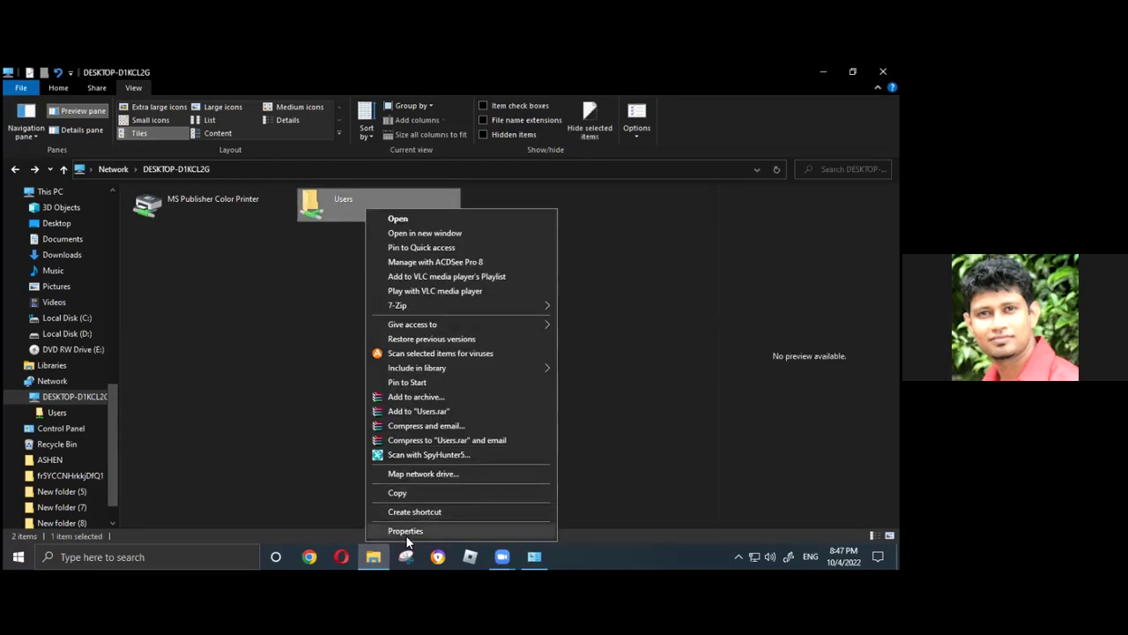
click(408, 531)
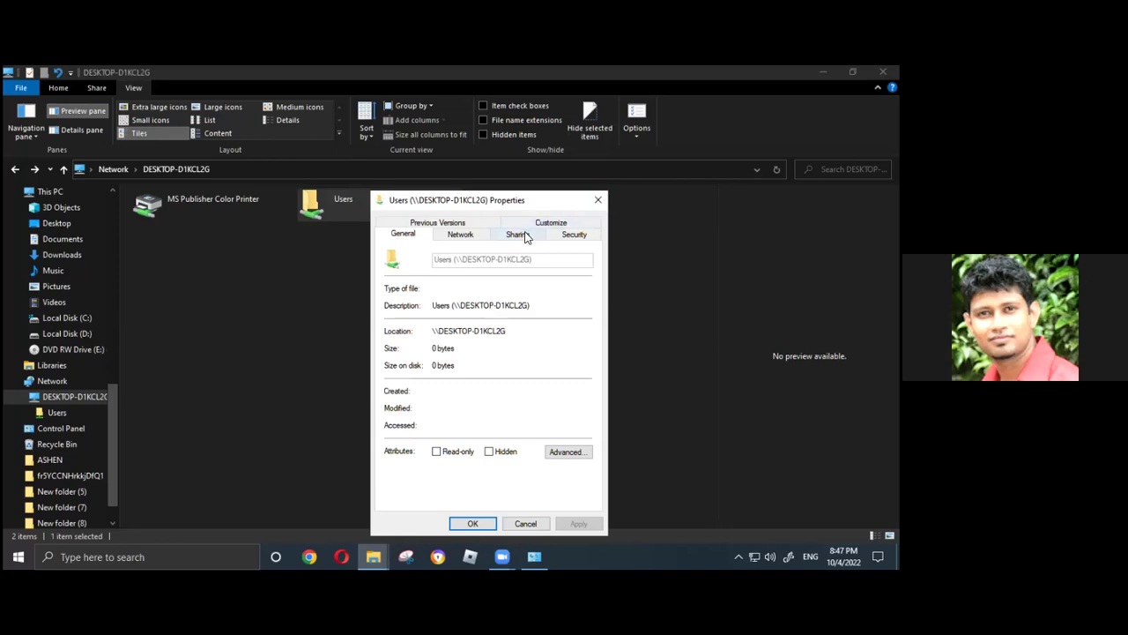
click(597, 200)
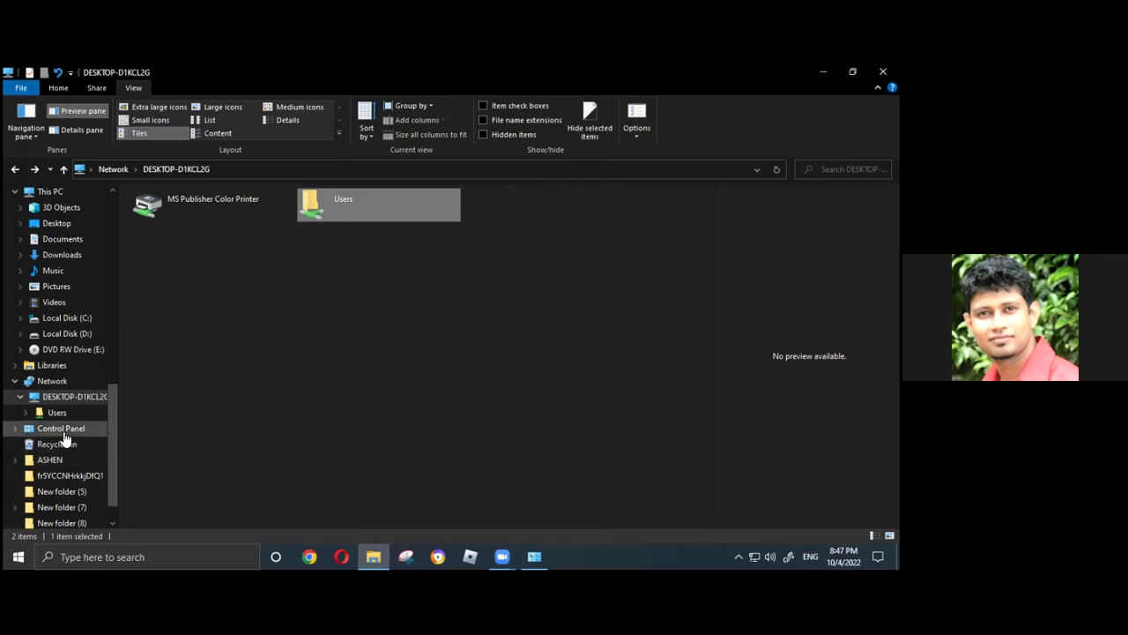
Copy the network path of the first folder on the Desktop from its sharing properties, and close the properties
click(70, 225)
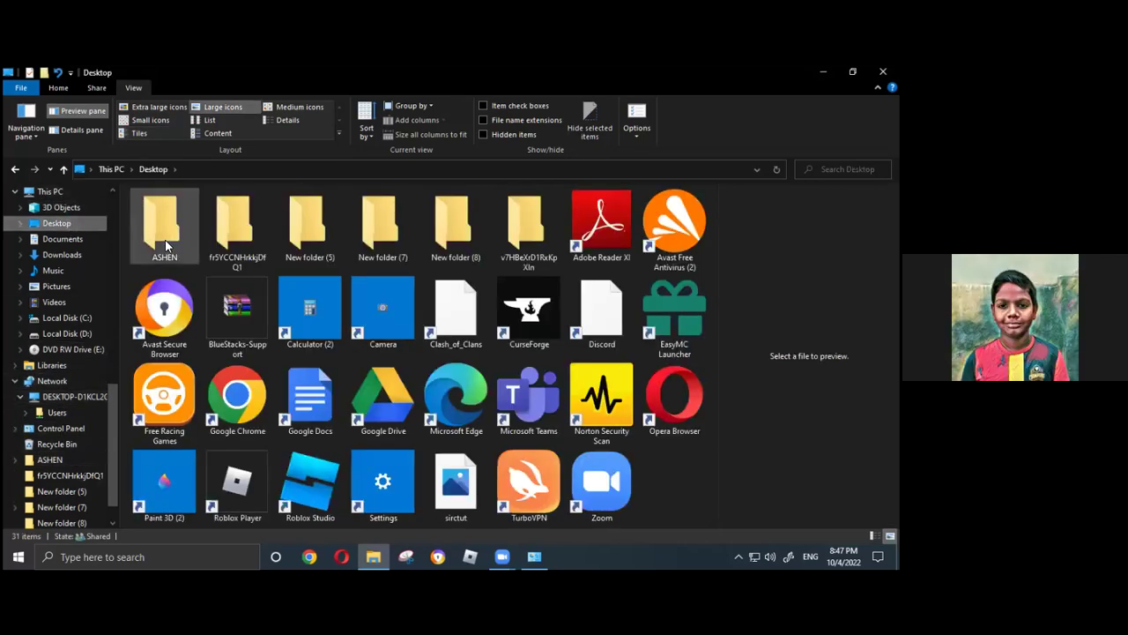
click(163, 220)
right_click(163, 220)
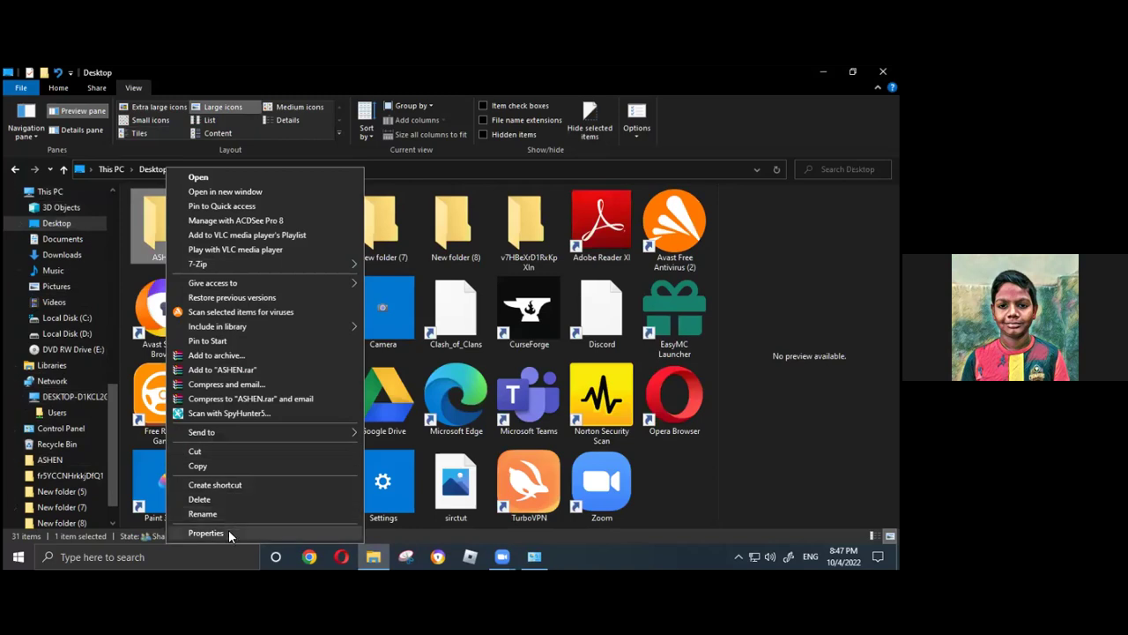
click(228, 533)
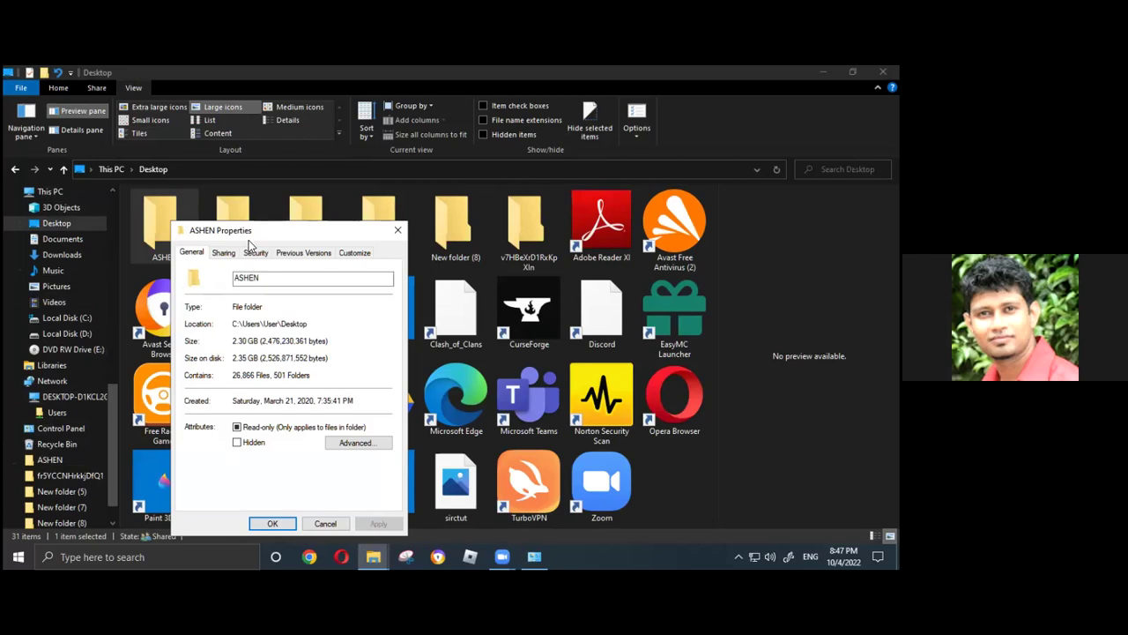
click(227, 253)
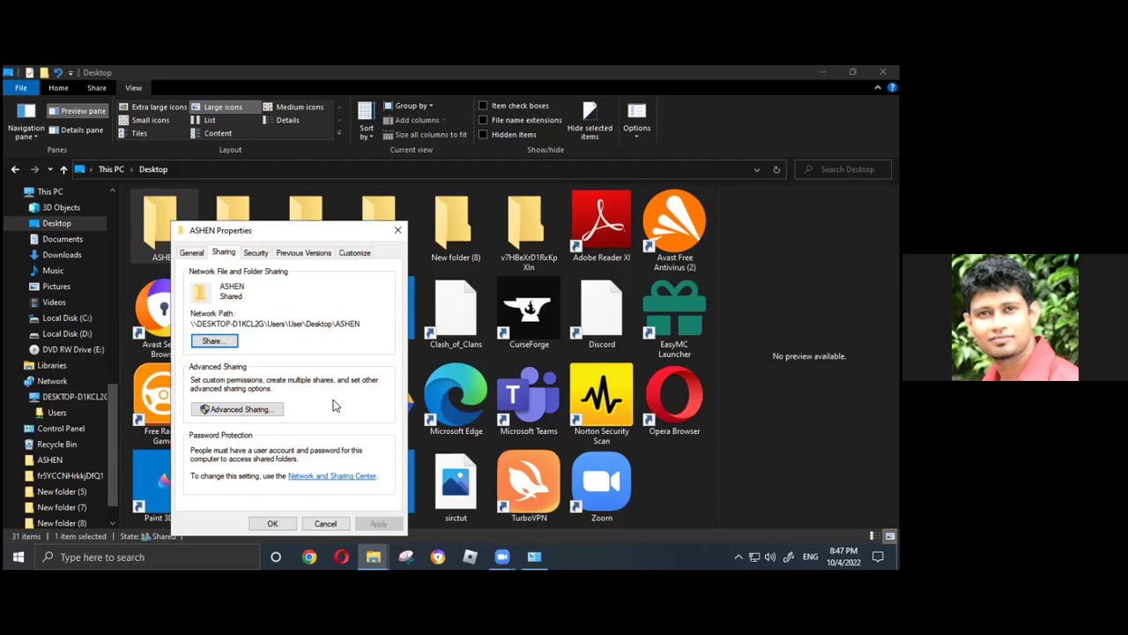
drag(191, 323, 348, 324)
right_click(347, 323)
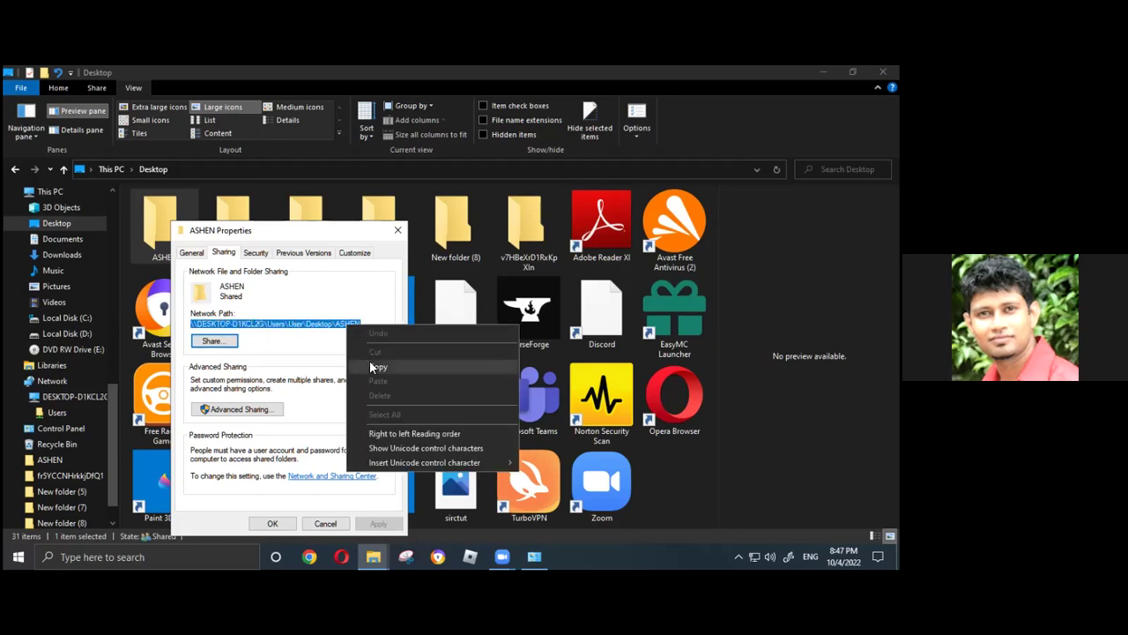
click(371, 366)
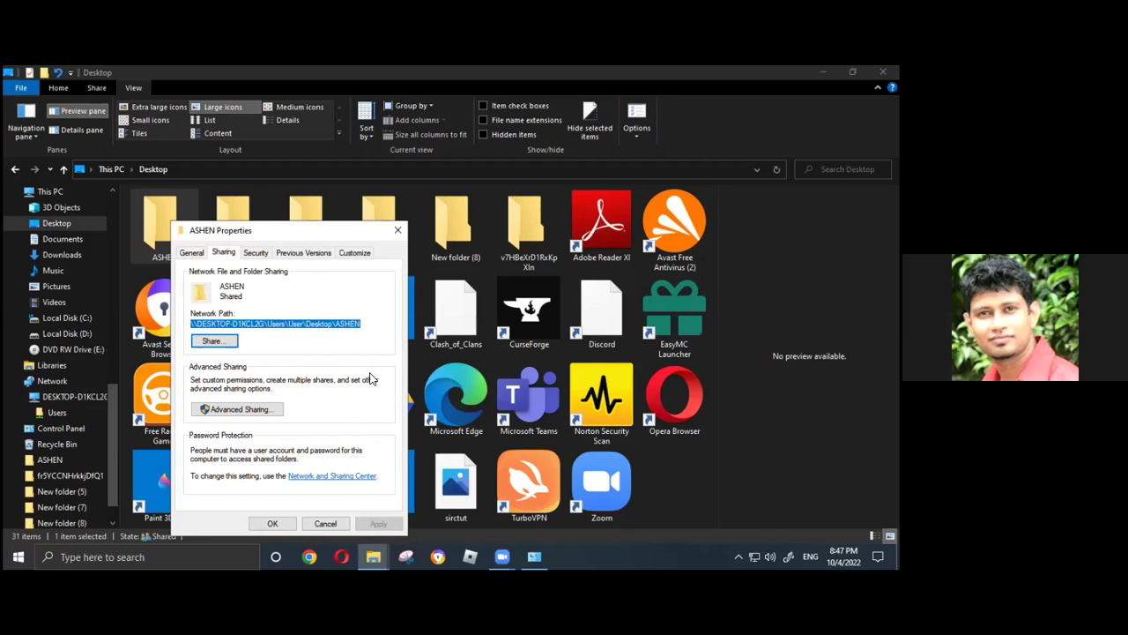
click(398, 230)
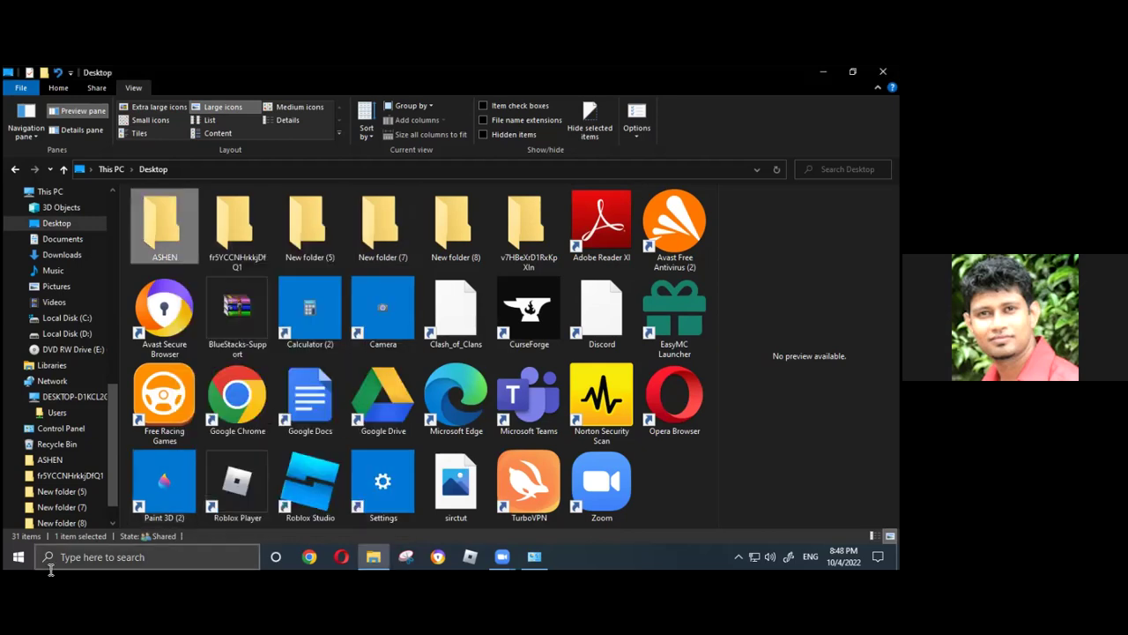
Open Command Prompt through a system search for "co"
click(84, 557)
text(co)
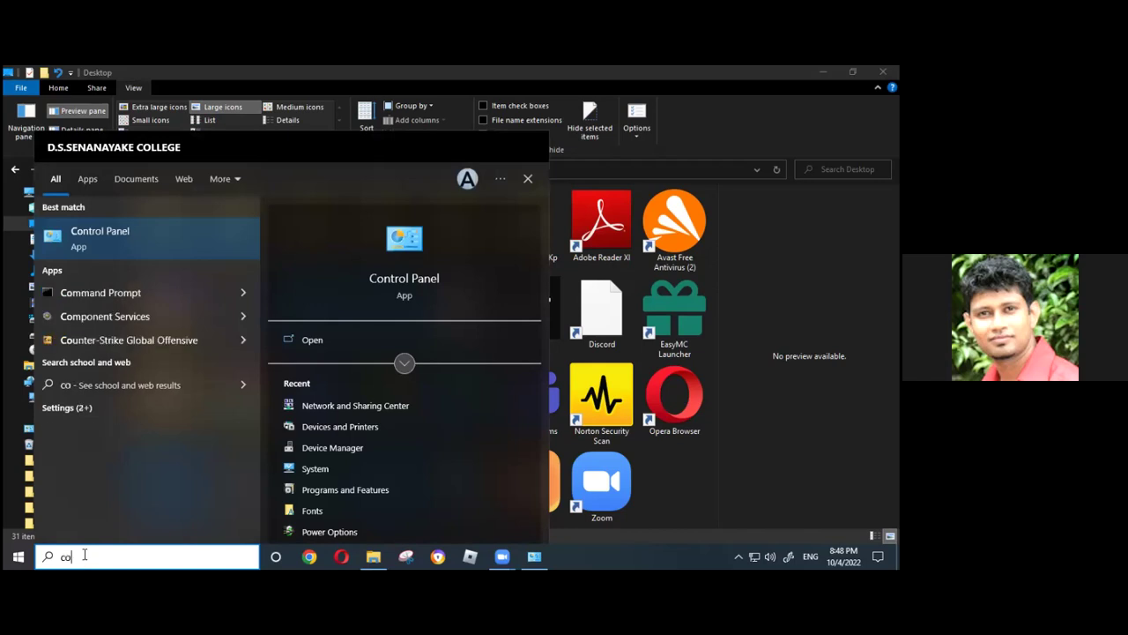
click(139, 294)
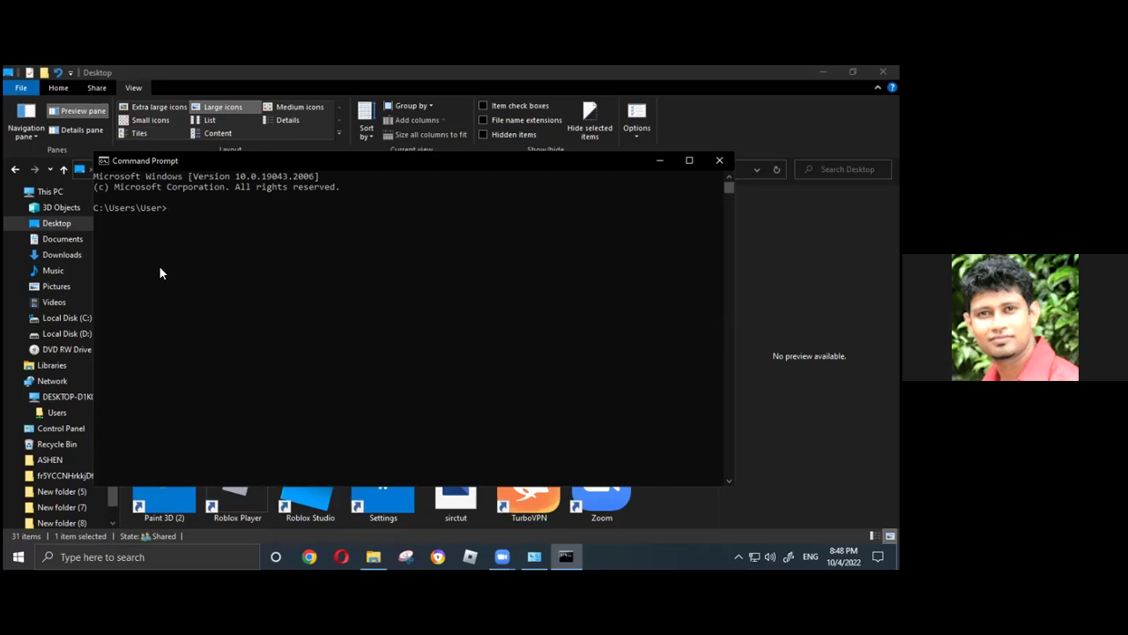
Map the copied network path to drive z: with the net use command, and check the network locations in This PC
text(net)
text( use)
text( z)
text(cola)
key(BackSpace)
key(BackSpace)
key(BackSpace)
key(BackSpace)
text(:)
key(ctrl+v)
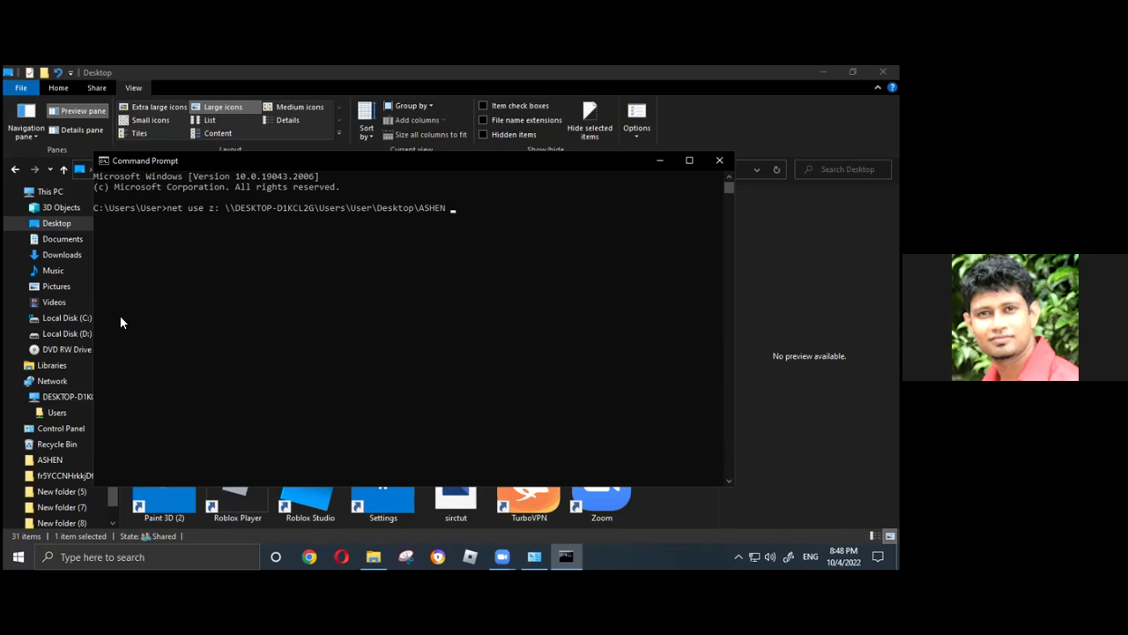
key(Return)
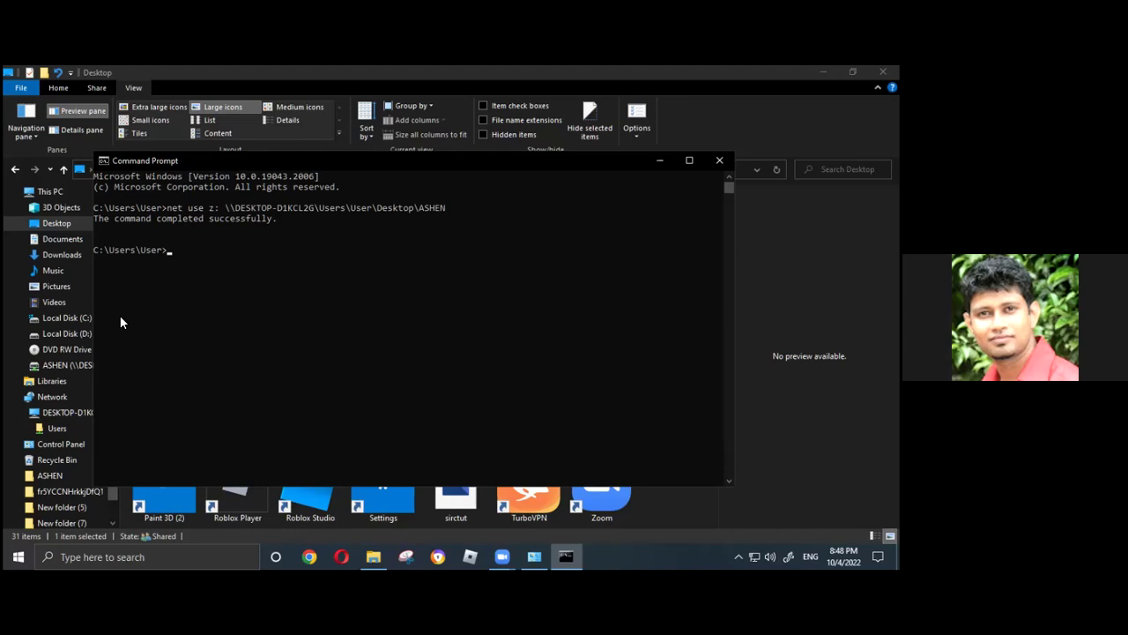
click(55, 193)
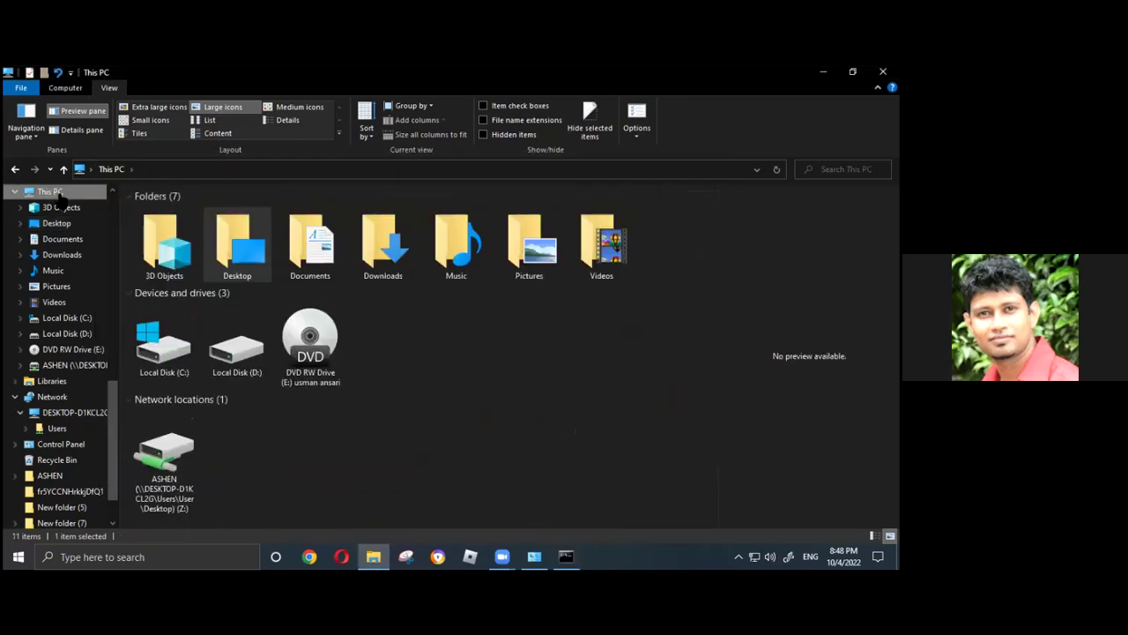
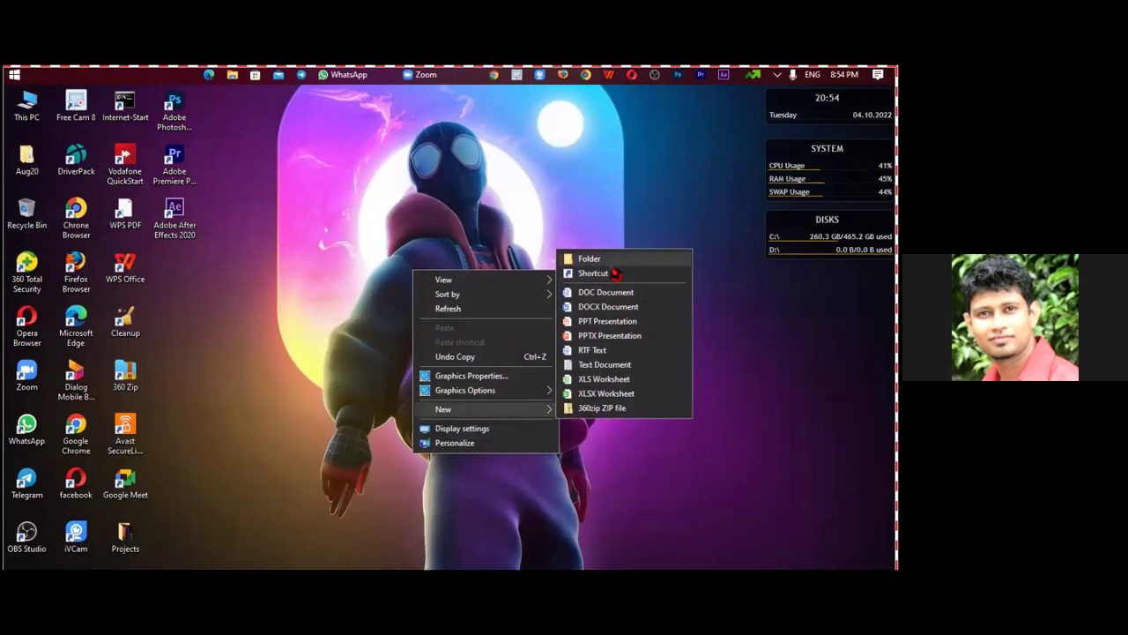
Create a new folder on the desktop and place it directly below the Adobe After Effects 2020 shortcut
key(Return)
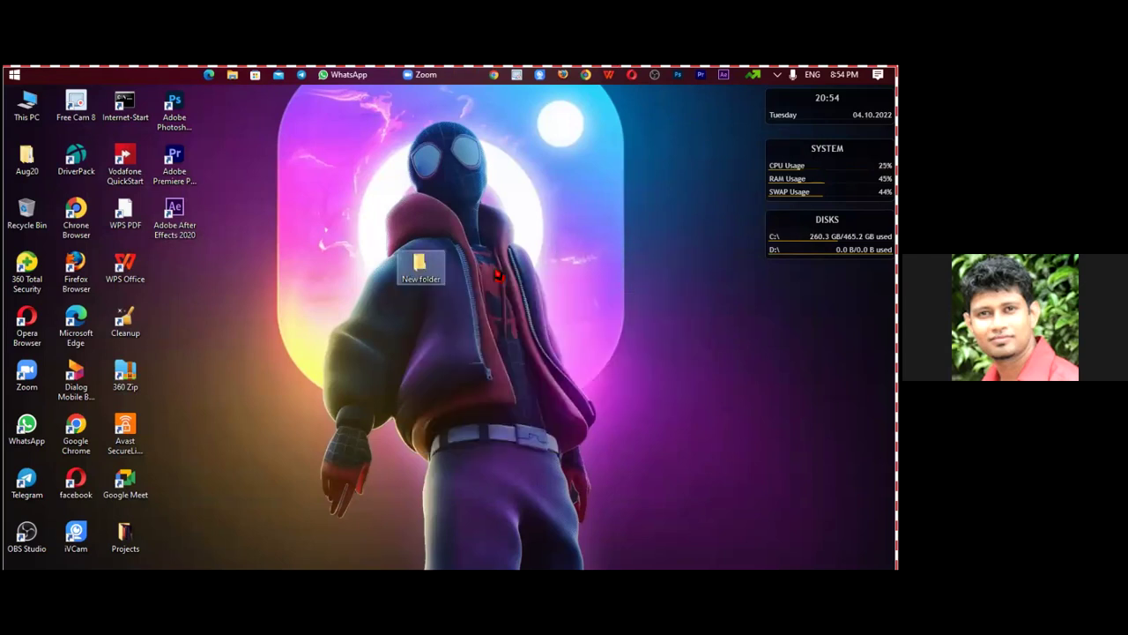
click(497, 346)
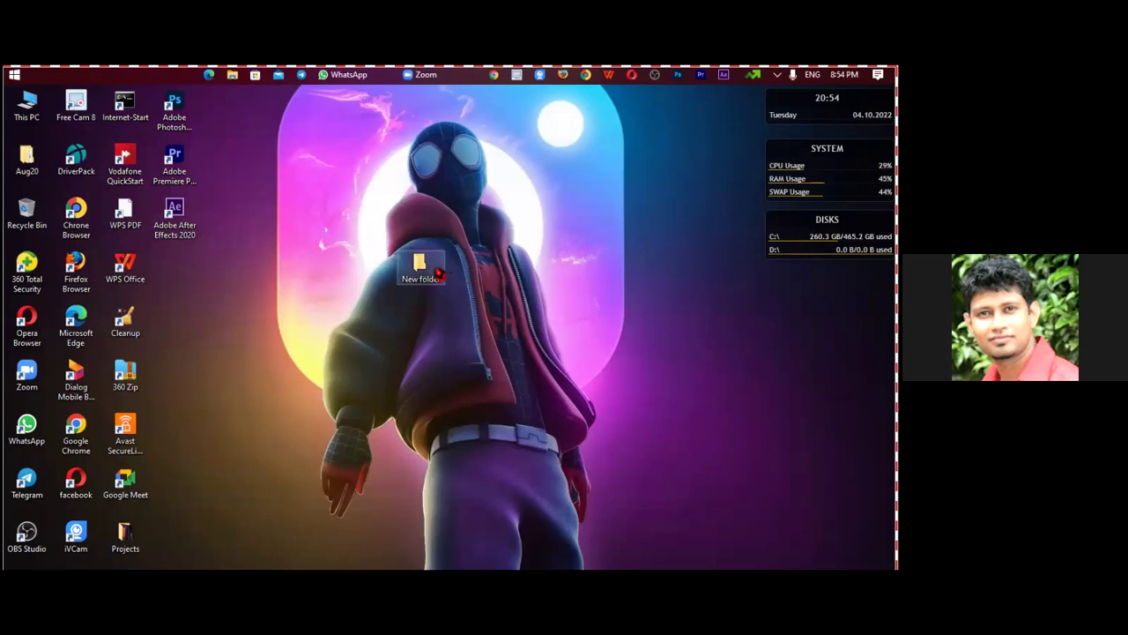
drag(438, 275, 189, 277)
click(265, 308)
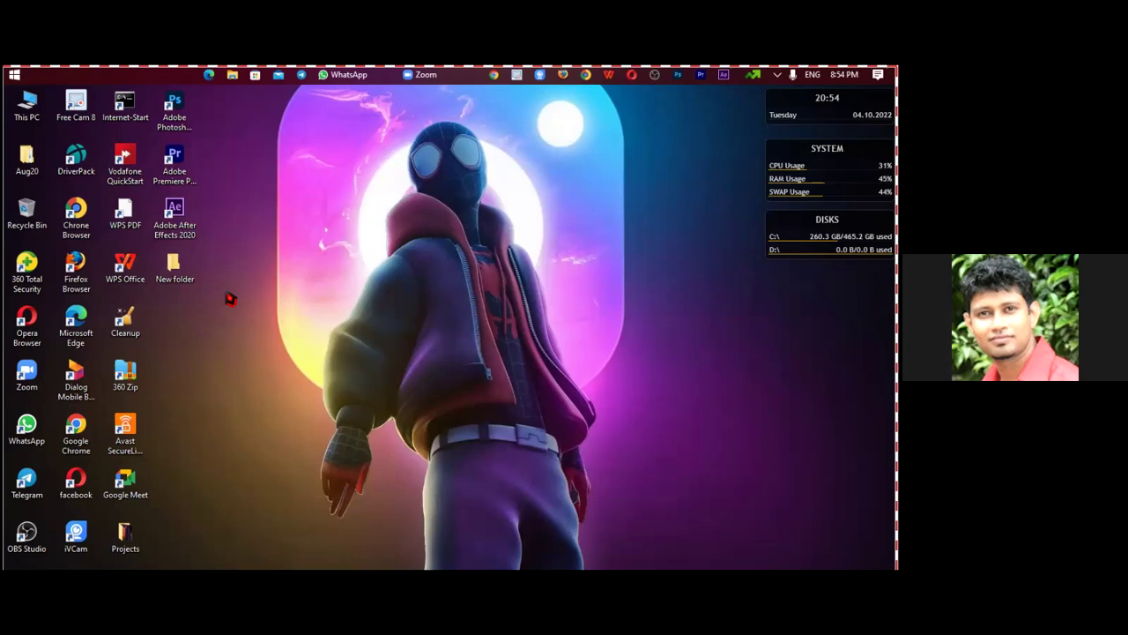
Rename the new desktop folder with the person's first name
key(n)
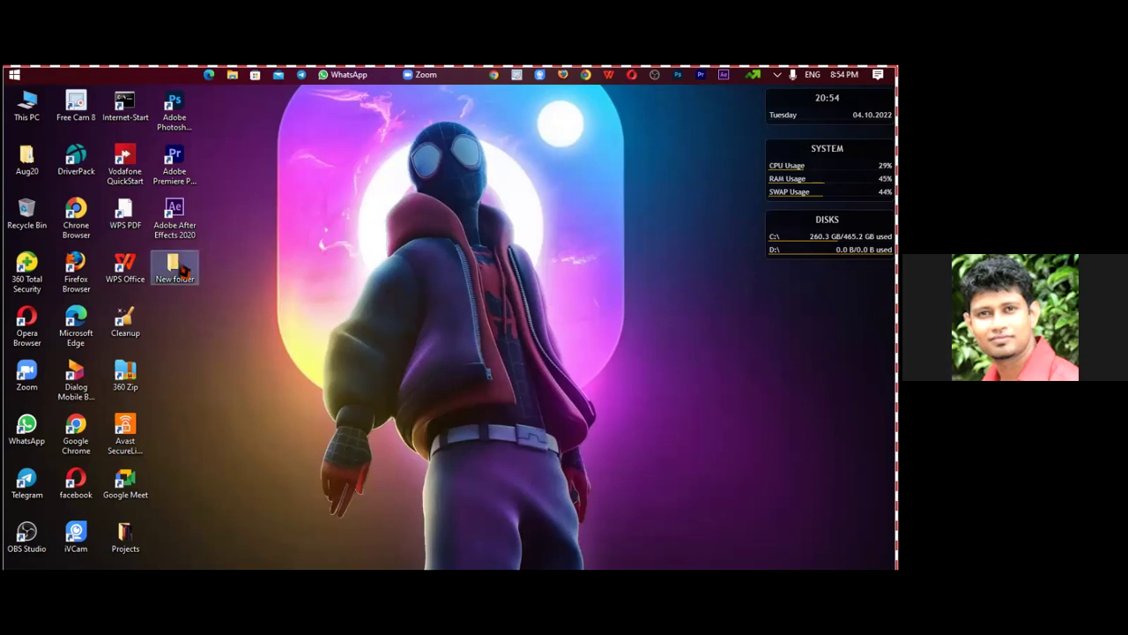
key(shift+F10)
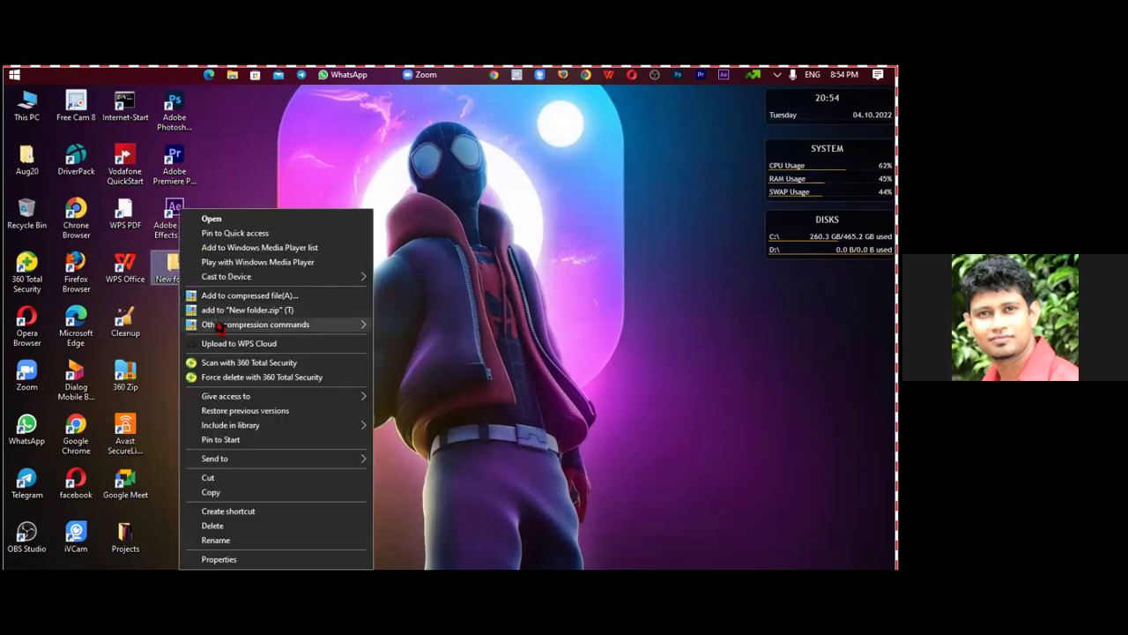
click(252, 544)
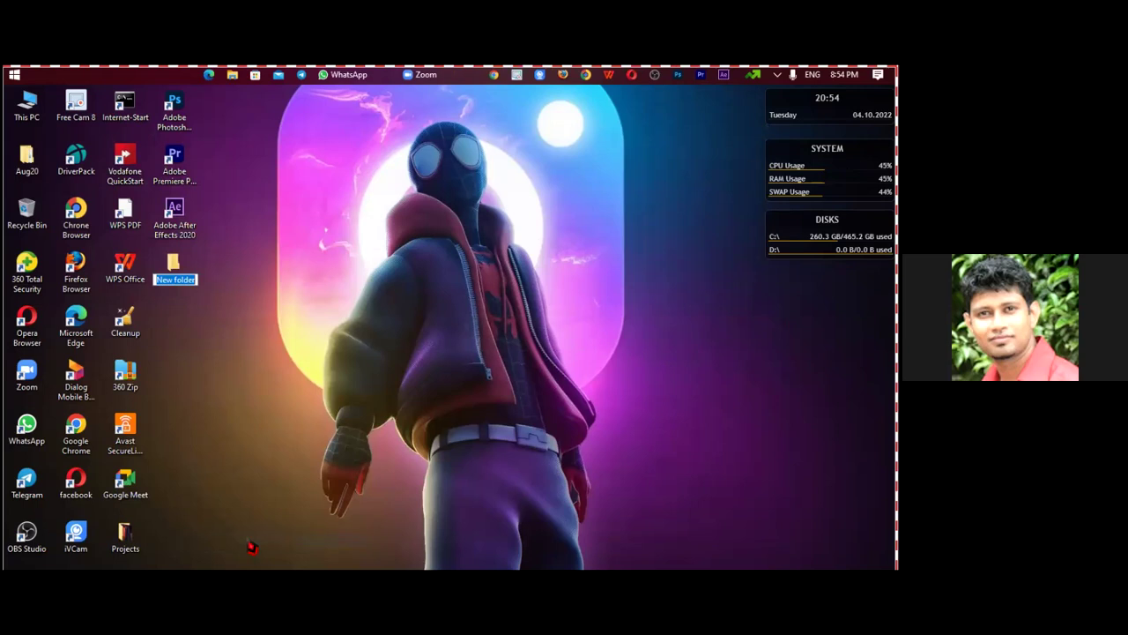
key(BackSpace)
text(Nethuka)
key(Return)
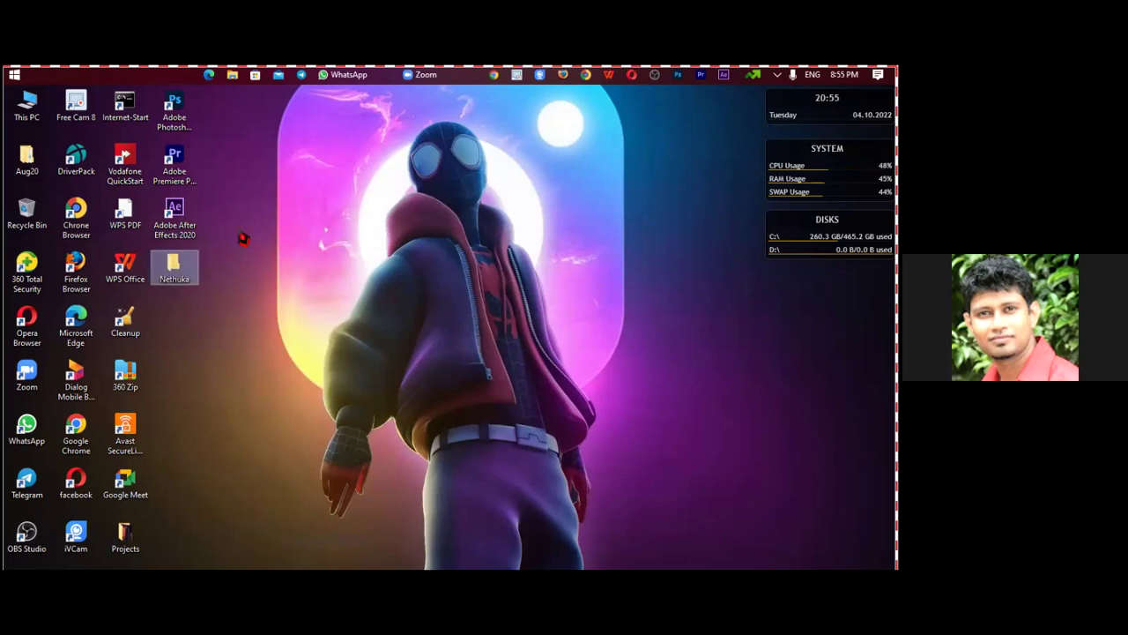
In the sharing properties of the desktop folder below Adobe After Effects 2020, add Everyone with Read/Write permission
right_click(189, 279)
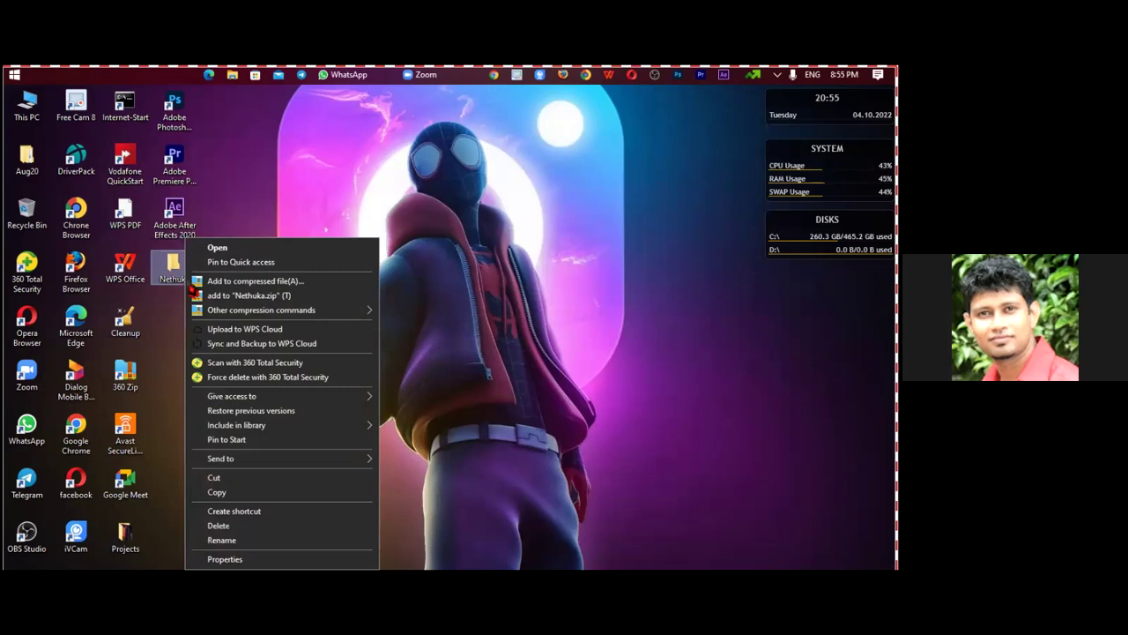
click(266, 562)
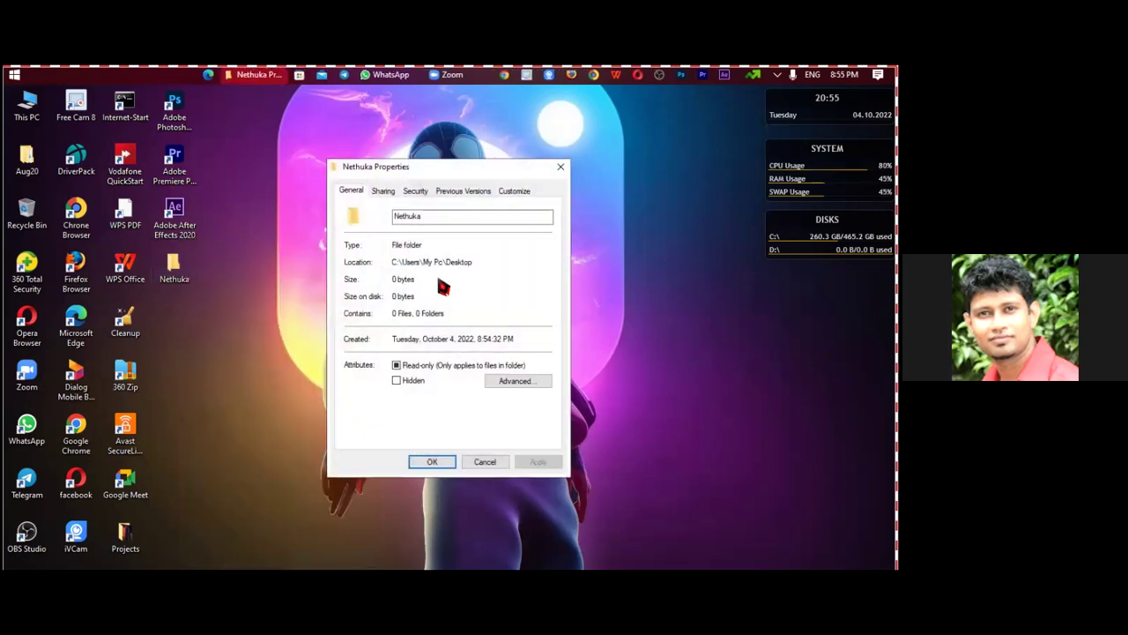
click(382, 190)
click(374, 280)
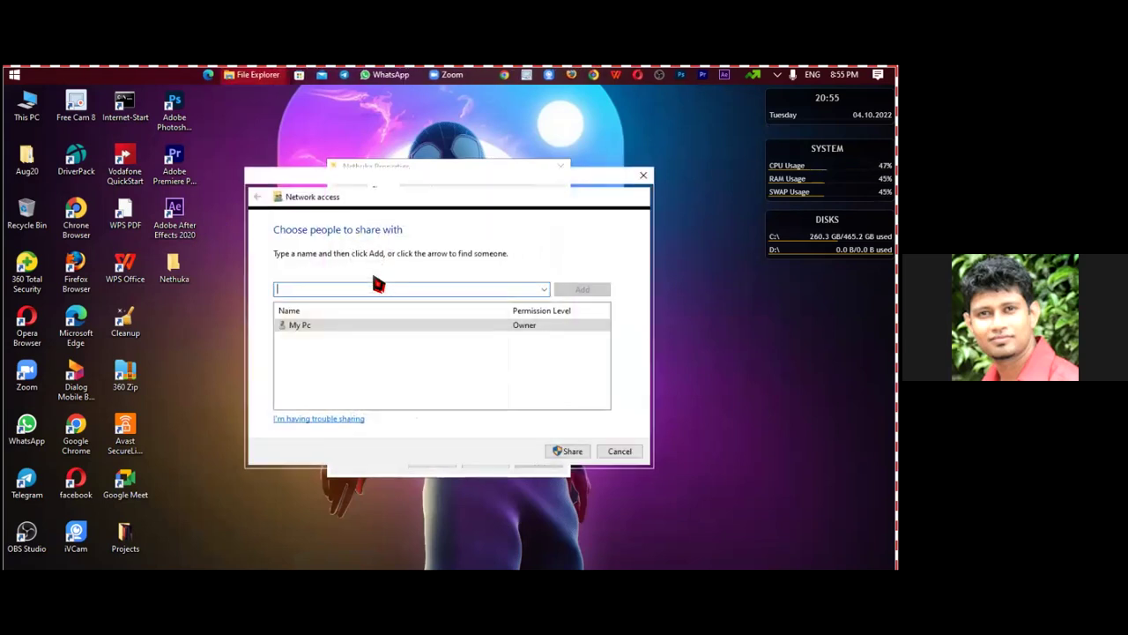
click(545, 289)
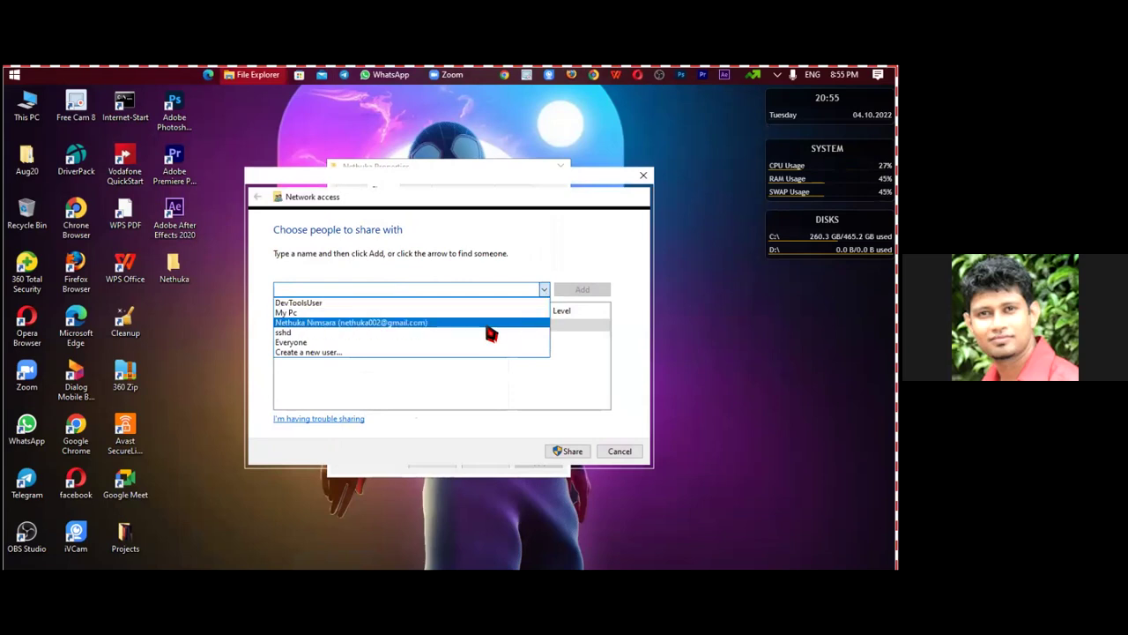
click(445, 344)
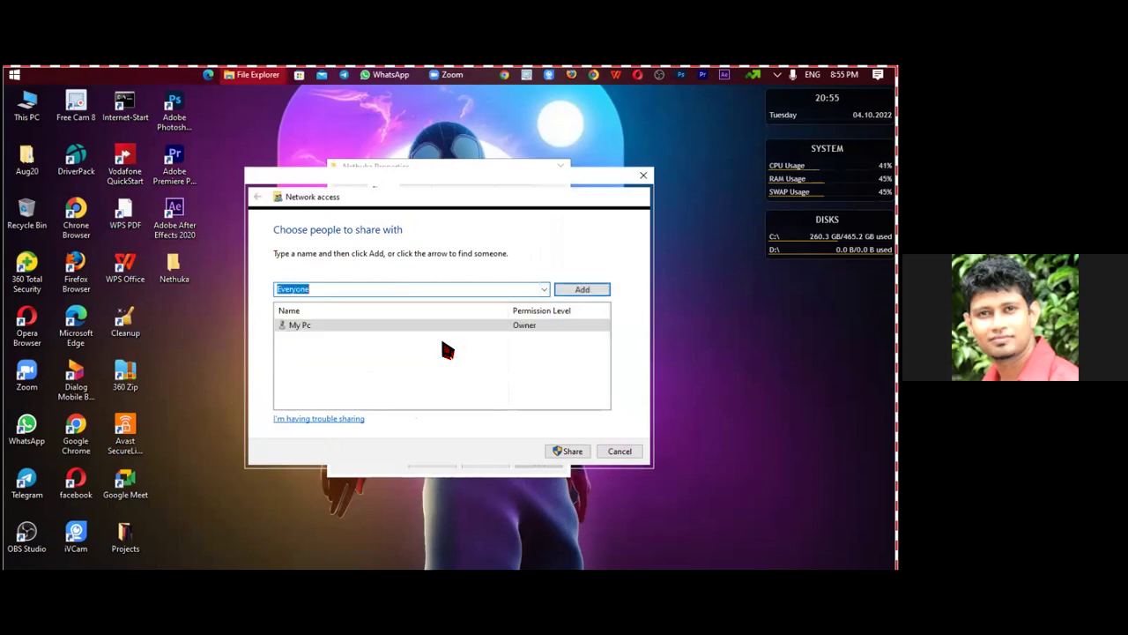
click(568, 291)
click(537, 326)
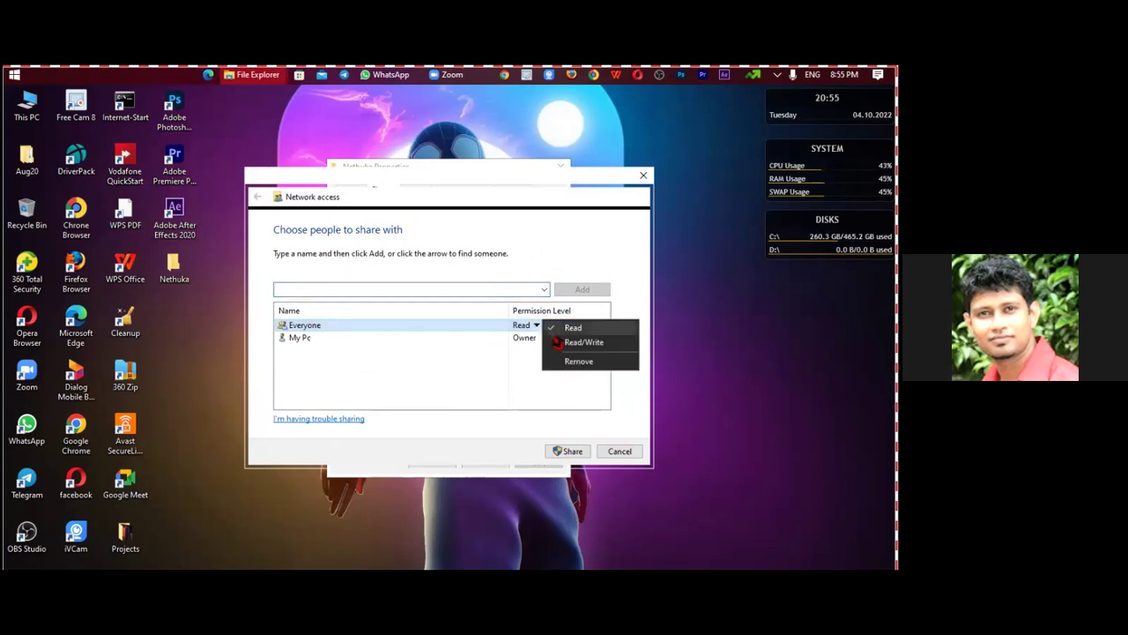
click(571, 344)
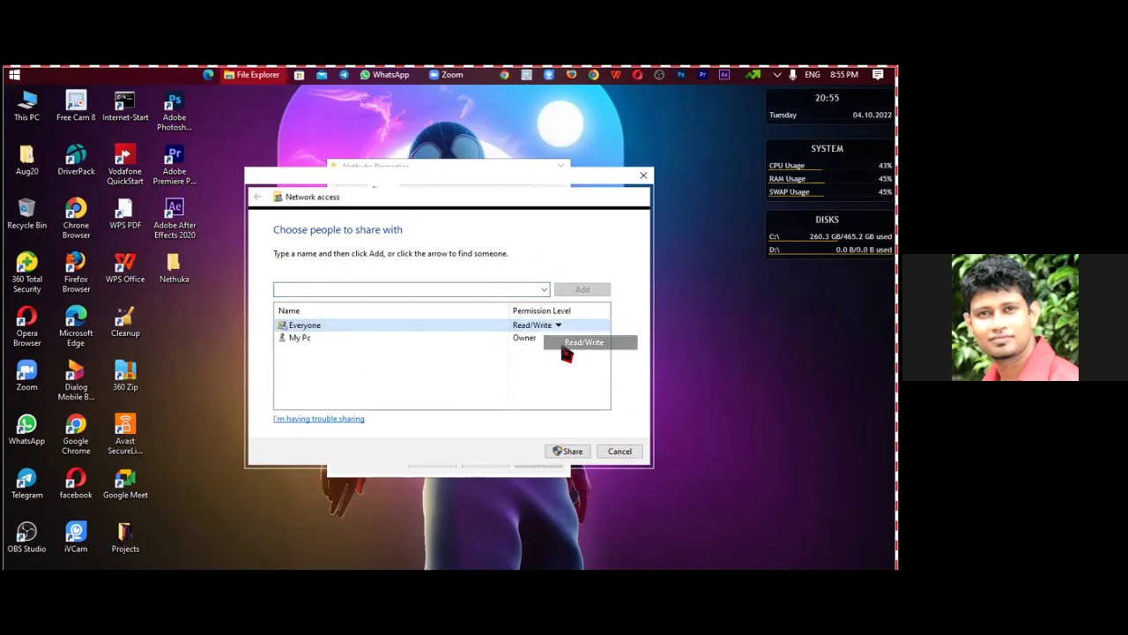
Share the folder, turning on network discovery and file sharing for all public networks, and finish the network access wizard
click(566, 454)
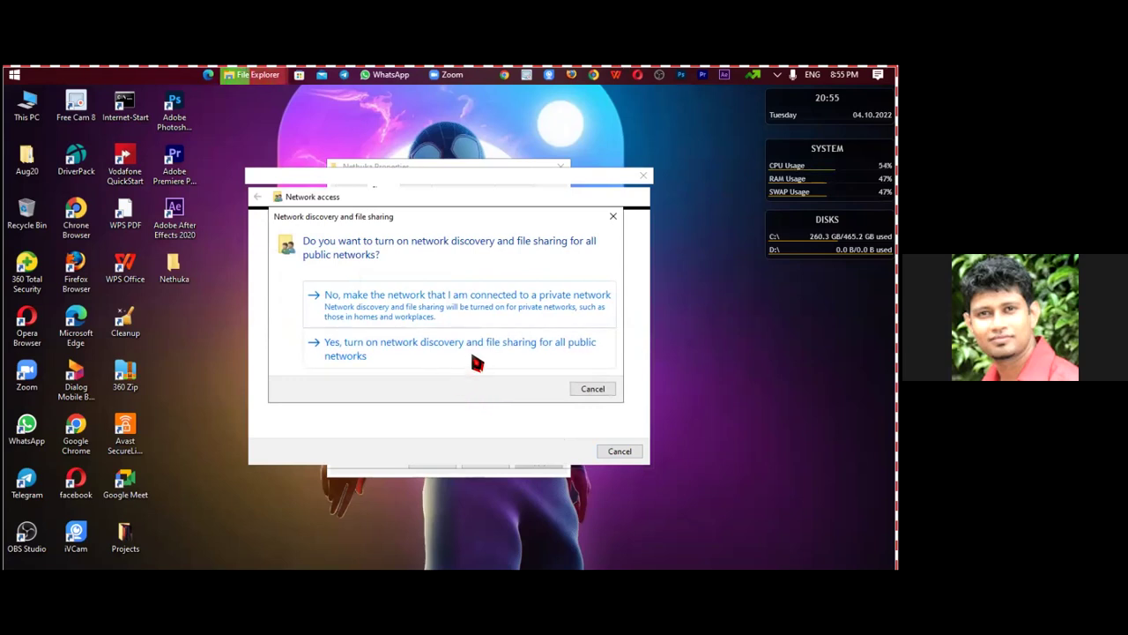
click(474, 358)
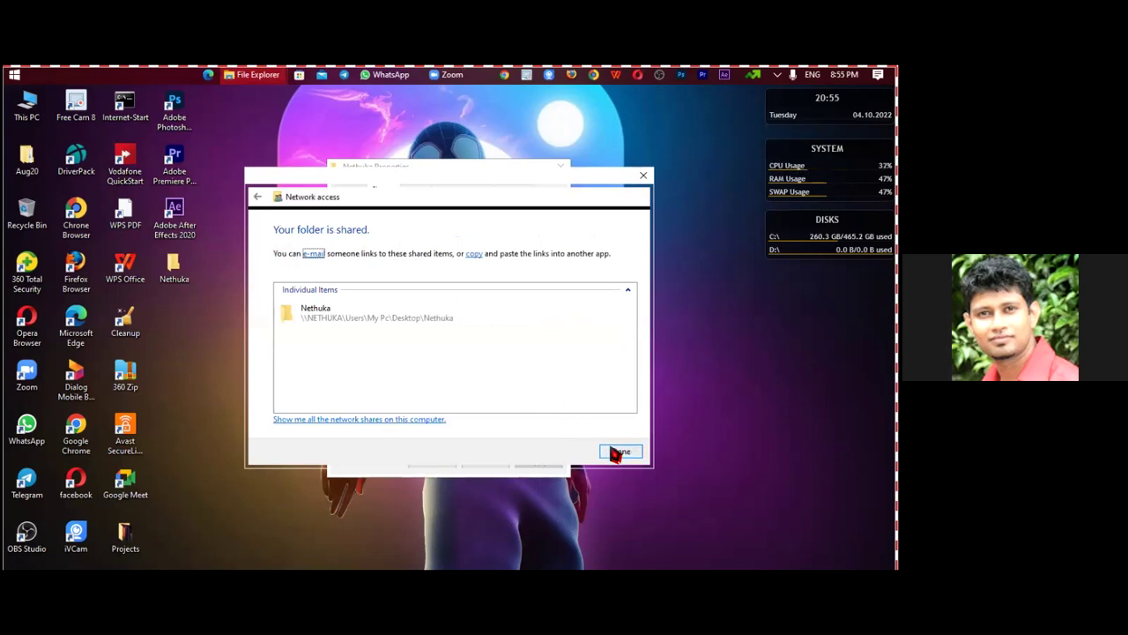
click(617, 452)
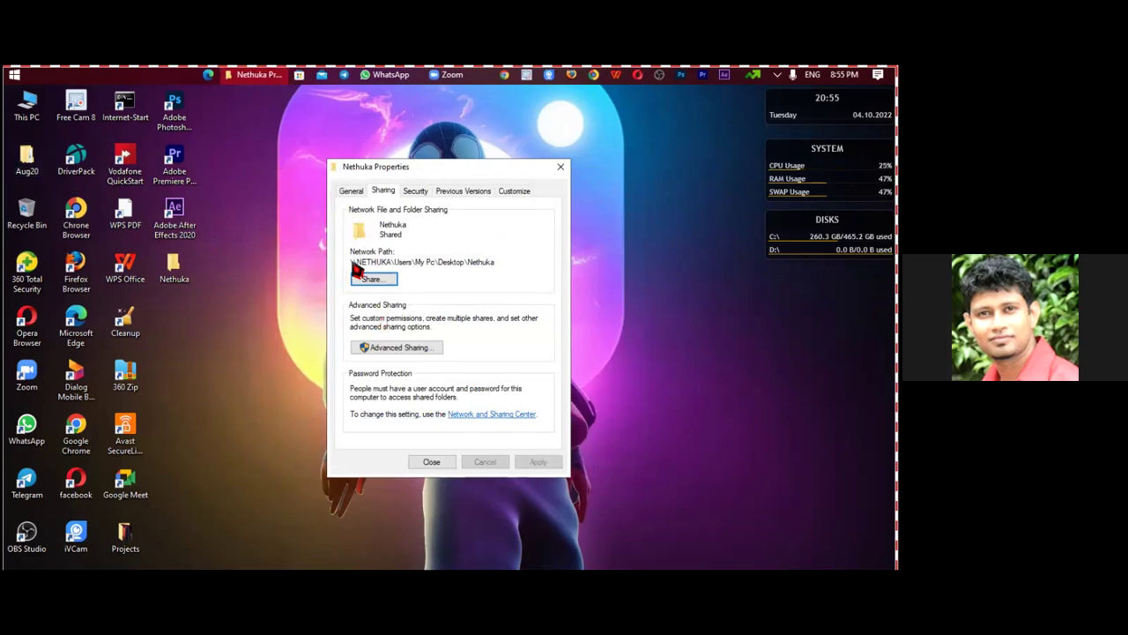
Copy the shared folder's full network path from its sharing properties and close the properties
drag(351, 262, 493, 267)
right_click(492, 267)
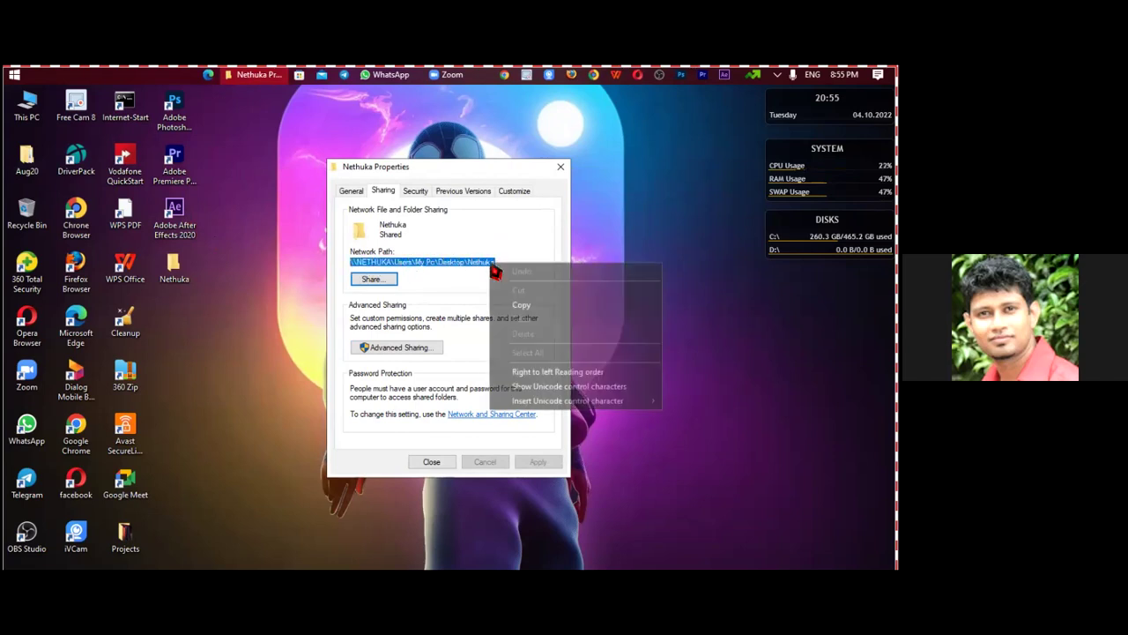
click(523, 311)
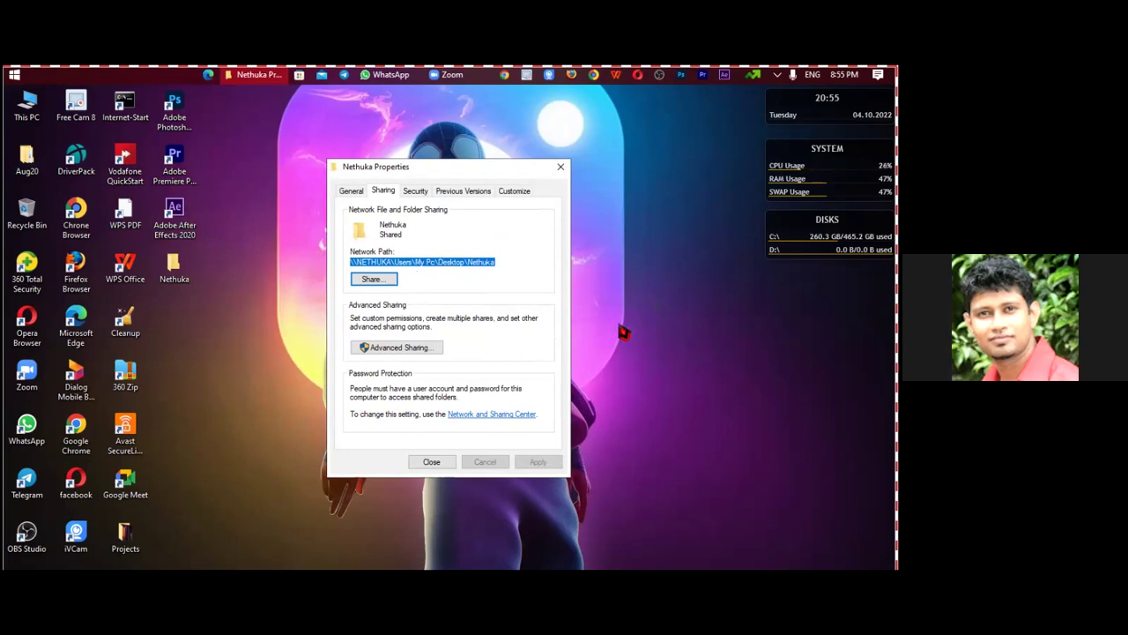
click(422, 461)
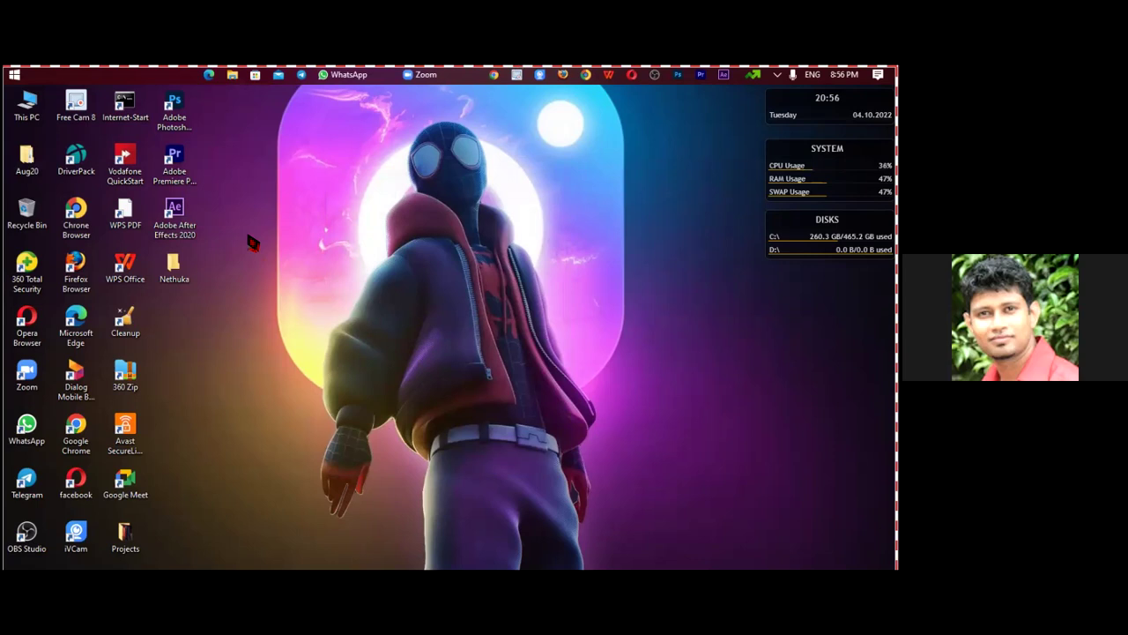
Find Control Panel with a system search for "con" and open the advanced sharing settings of the Network and Sharing Center
key(super+s)
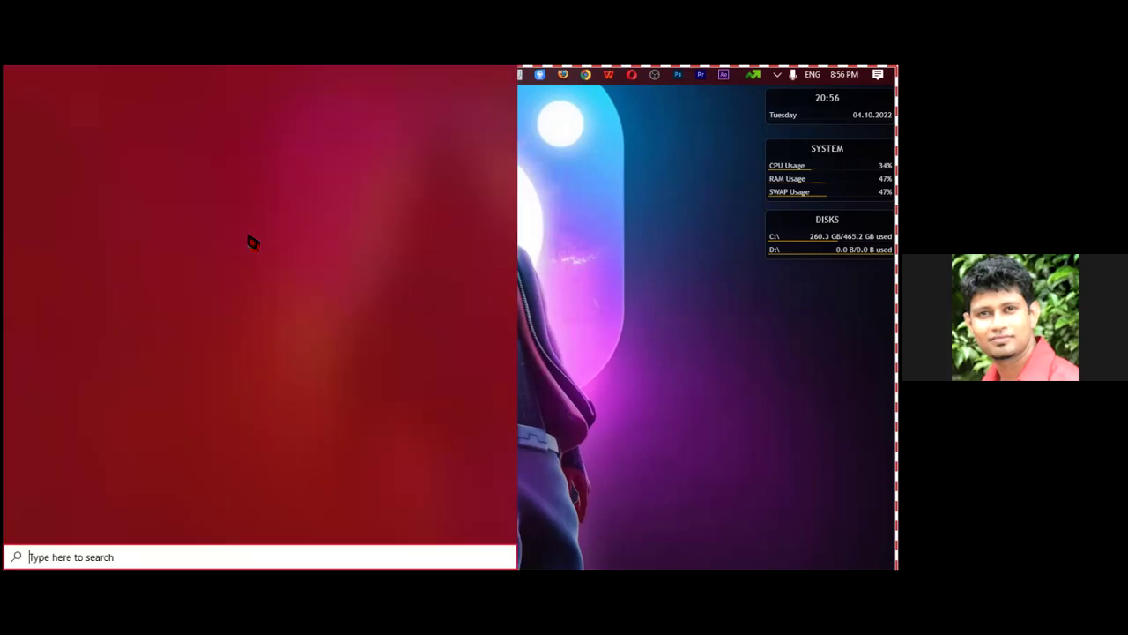
text(con)
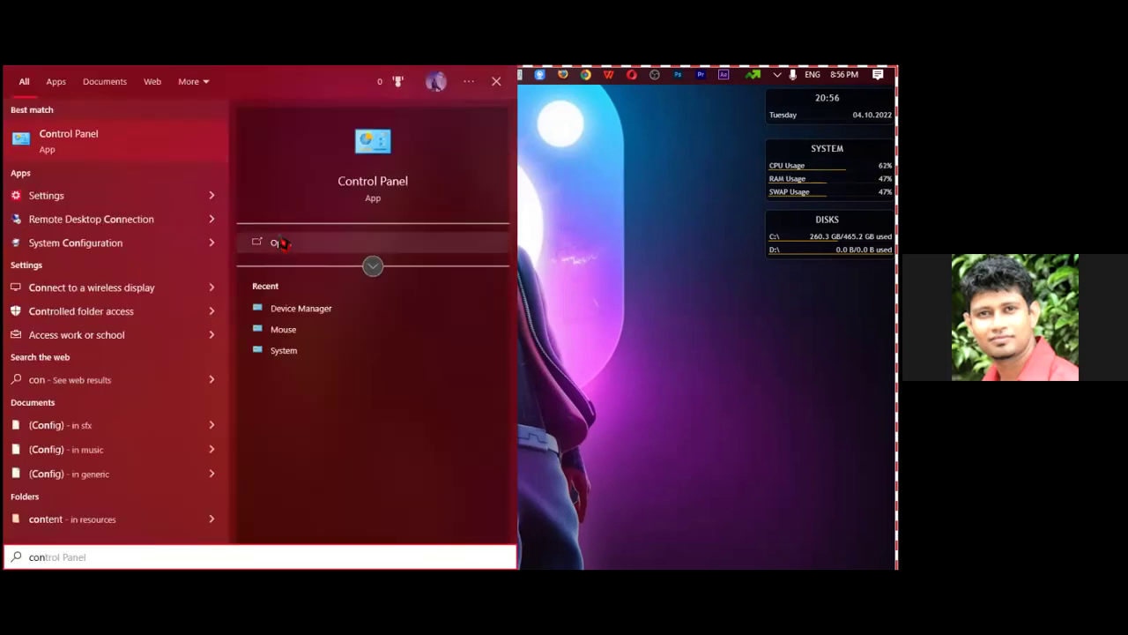
click(280, 242)
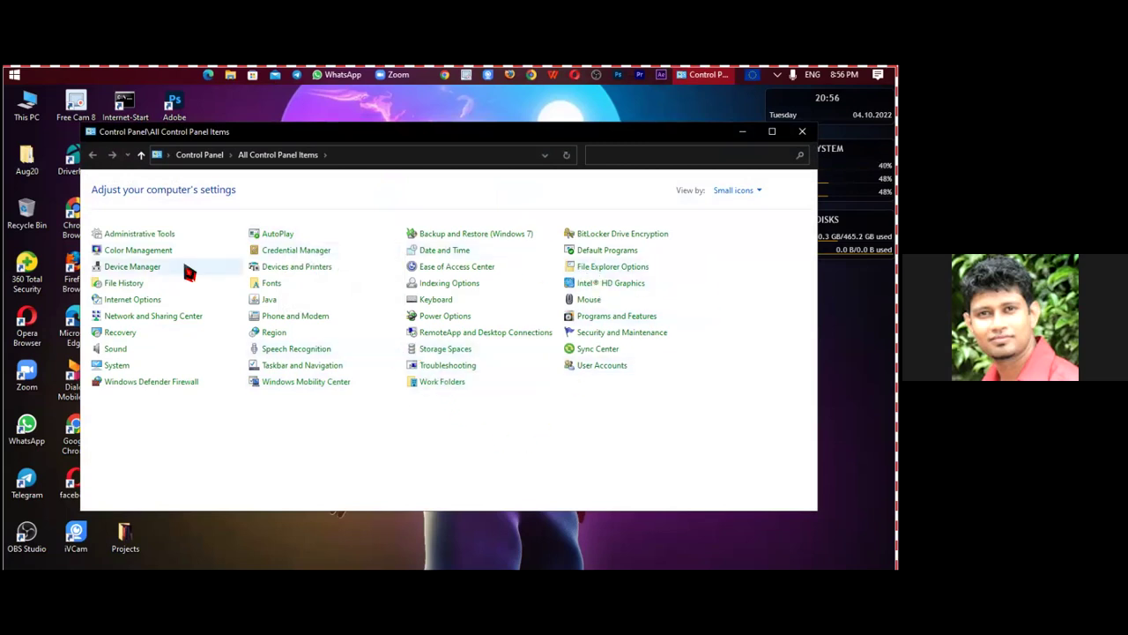
click(134, 319)
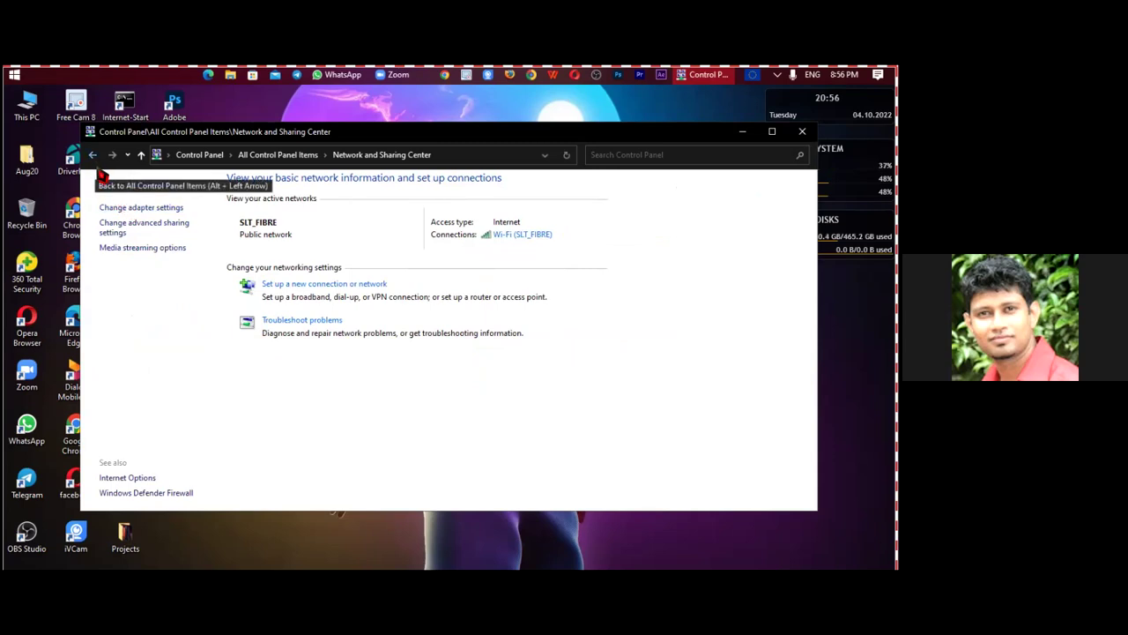
click(129, 229)
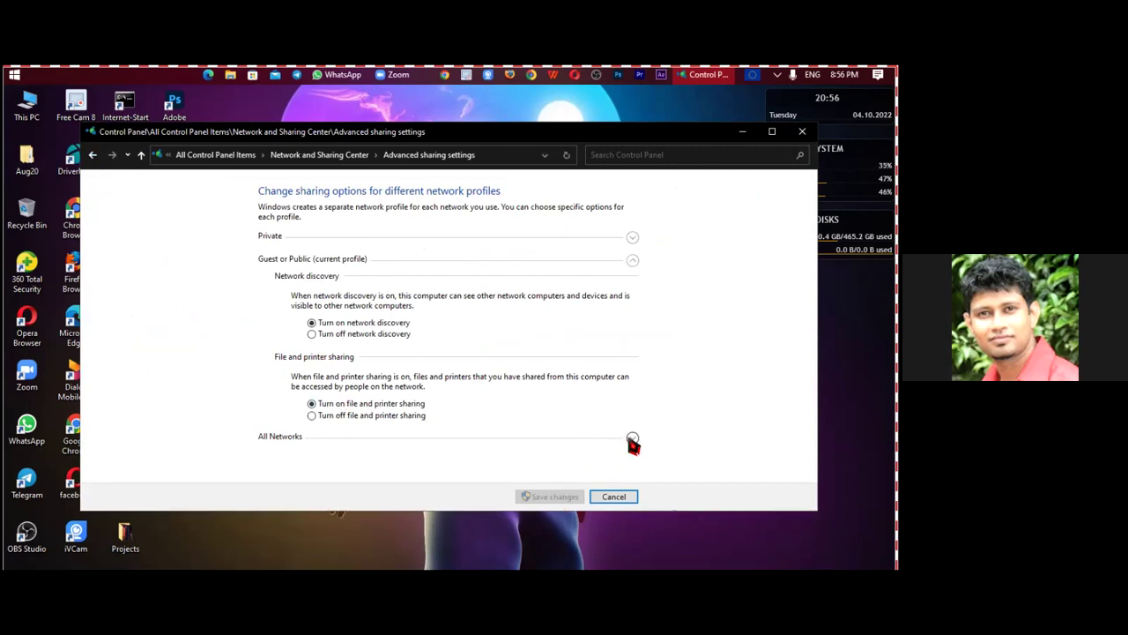
Turn on file and printer sharing for the Private profile, review the All Networks options, save the changes and close Control Panel
click(632, 238)
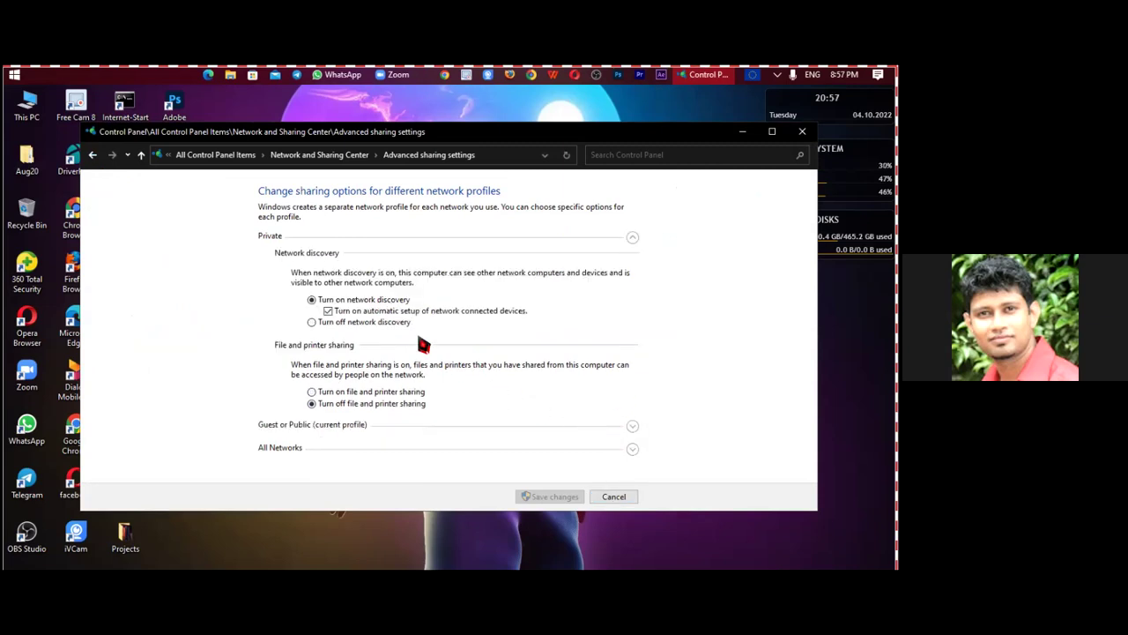
click(330, 393)
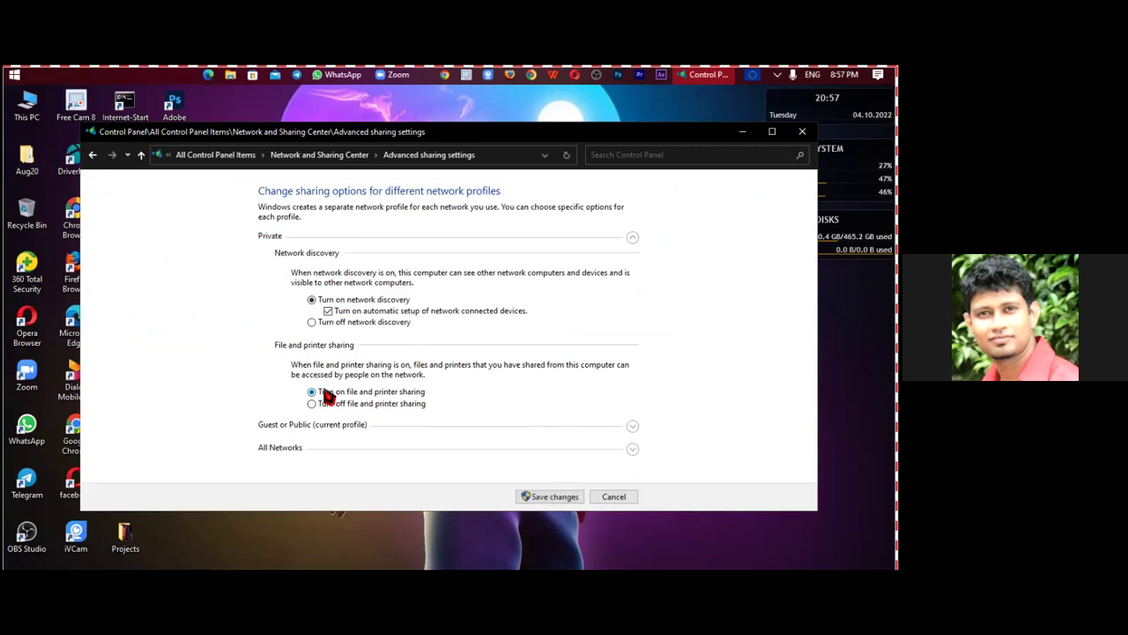
click(633, 449)
scroll(636, 449, down, 1)
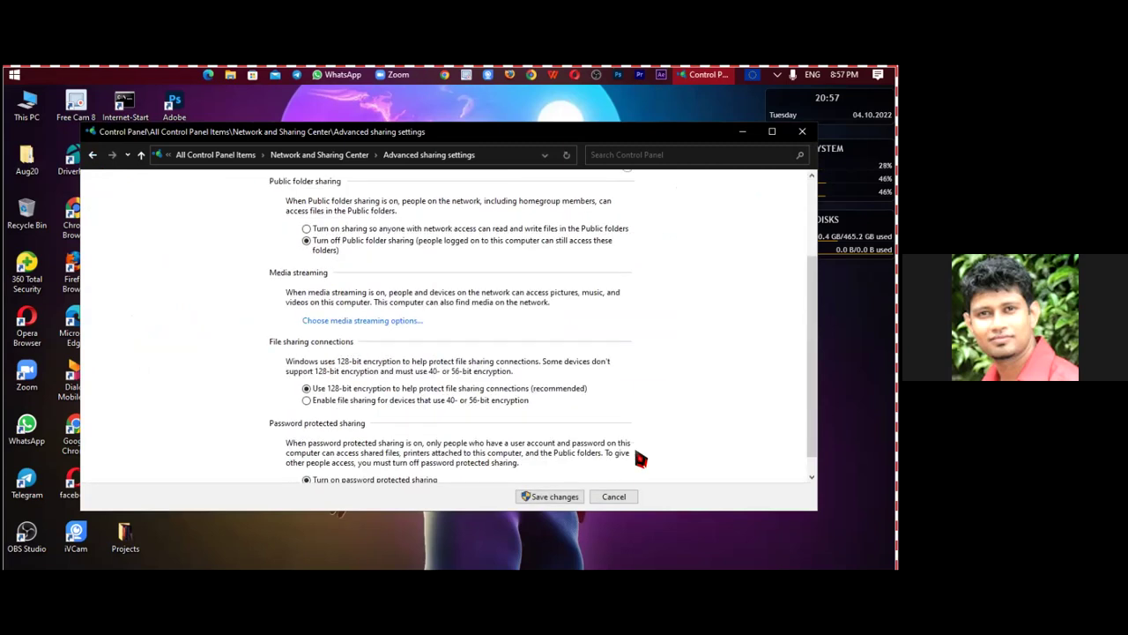
scroll(641, 458, down, 1)
scroll(719, 458, down, 1)
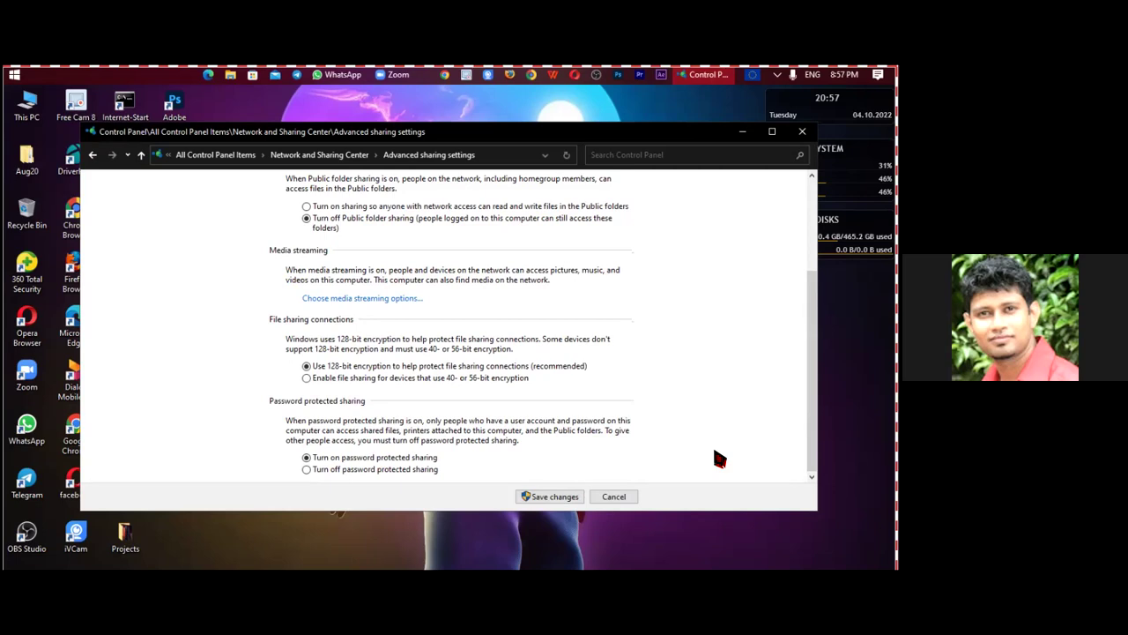
click(564, 499)
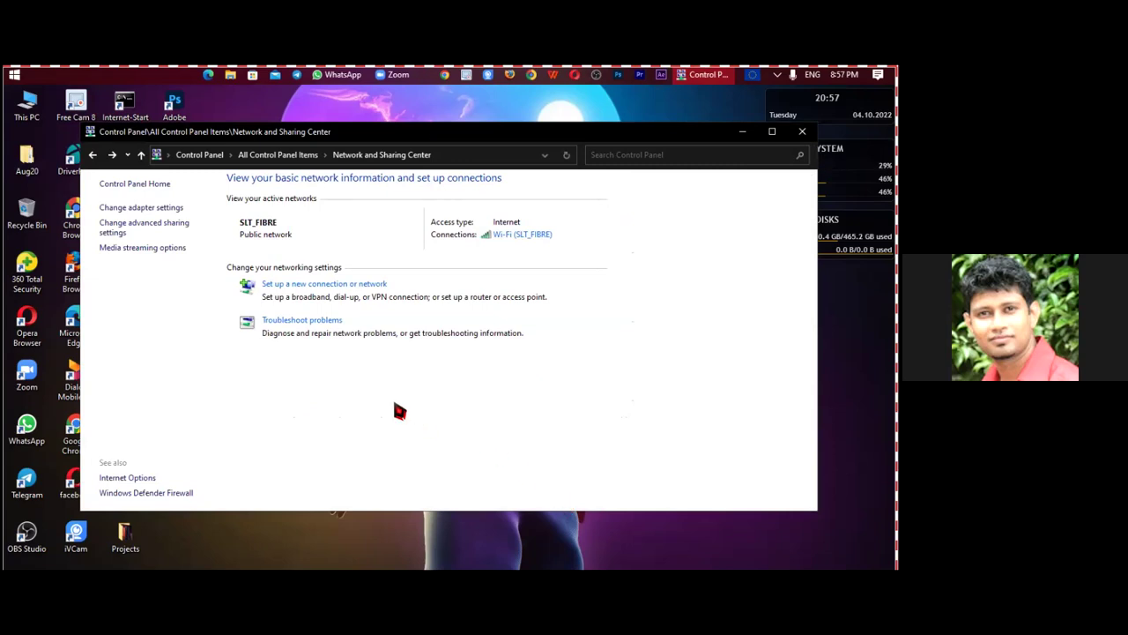
click(802, 132)
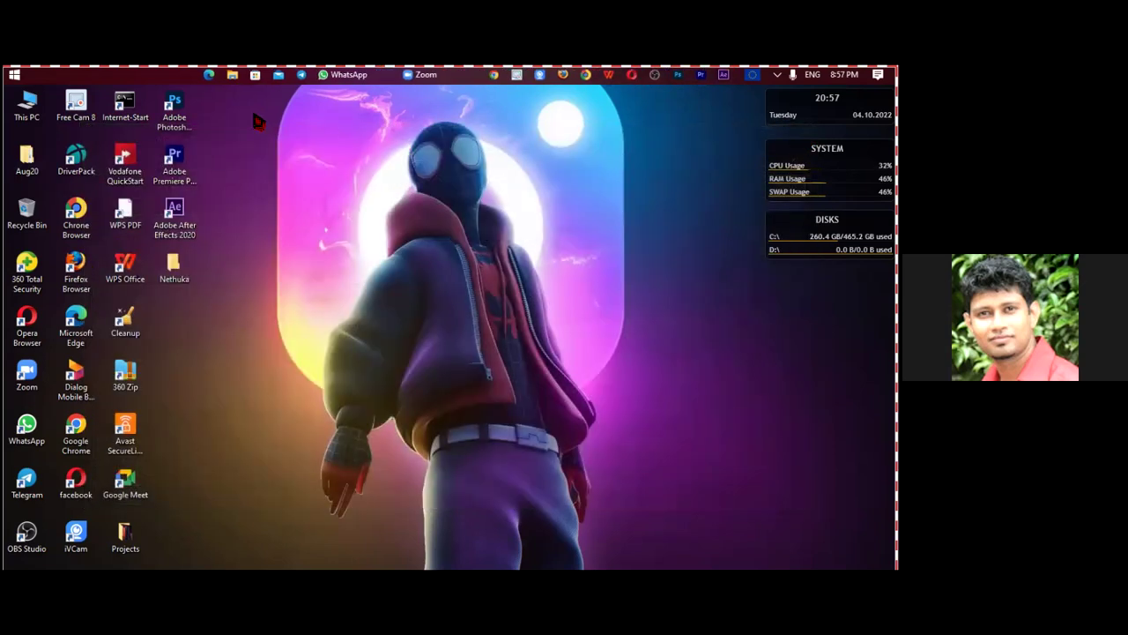
Search the system for "cmd" and open the Internet-Start command prompt
key(super)
text(c)
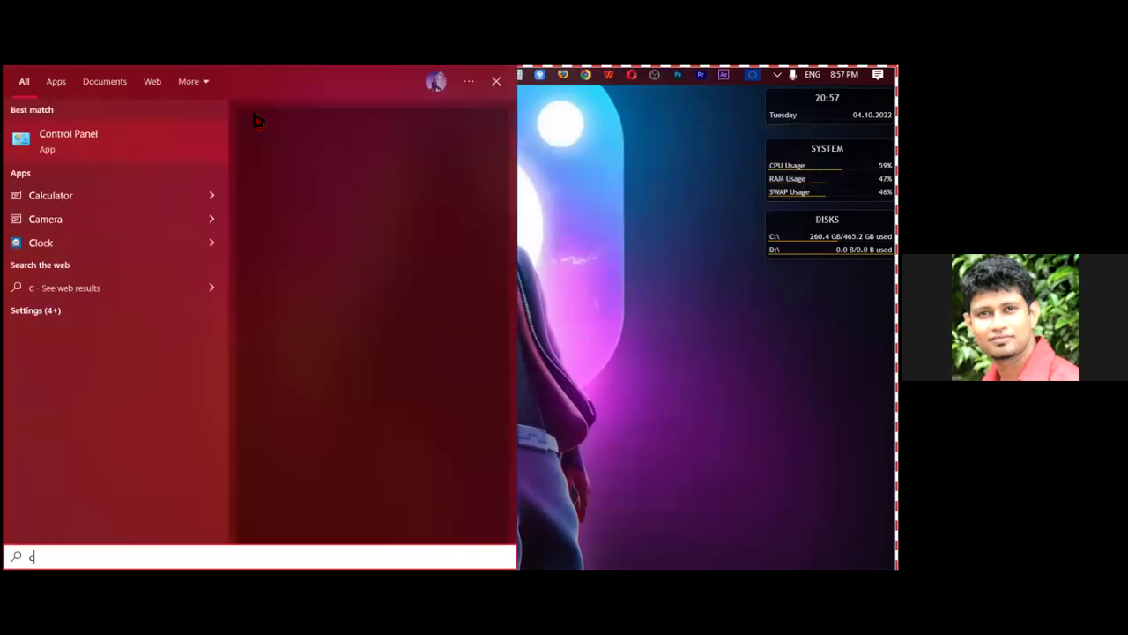
text(omman)
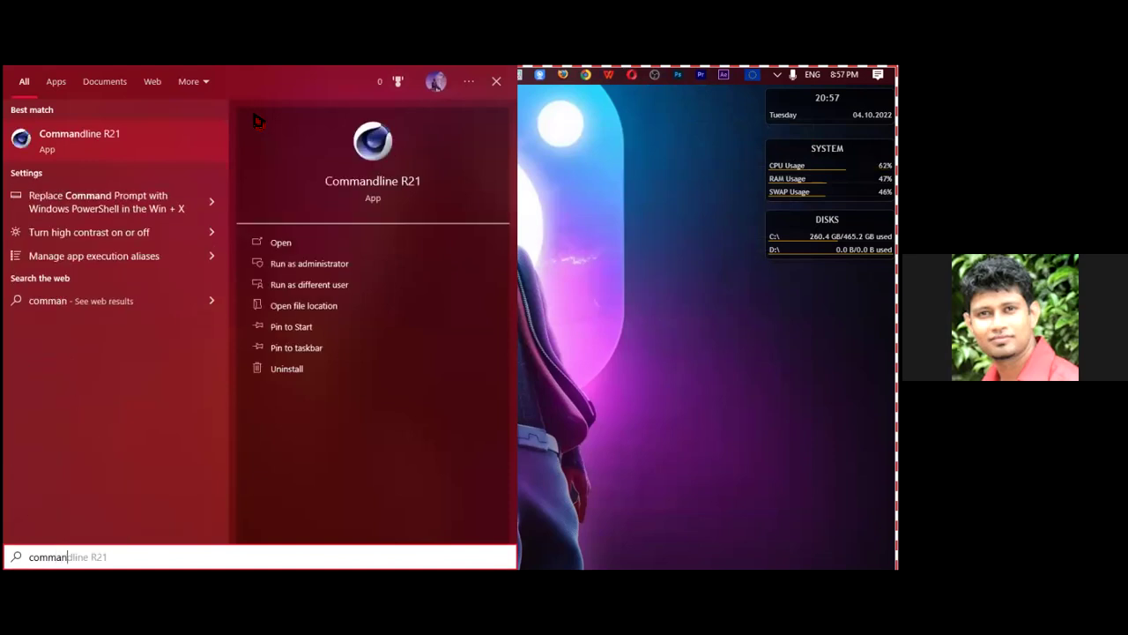
key(BackSpace)
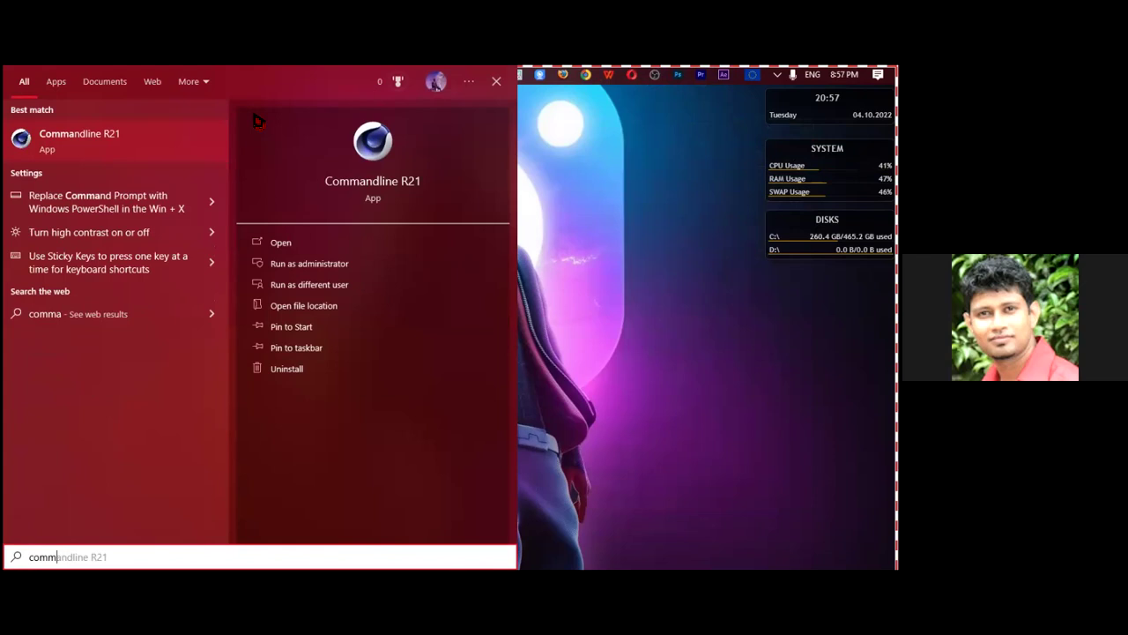
key(BackSpace)
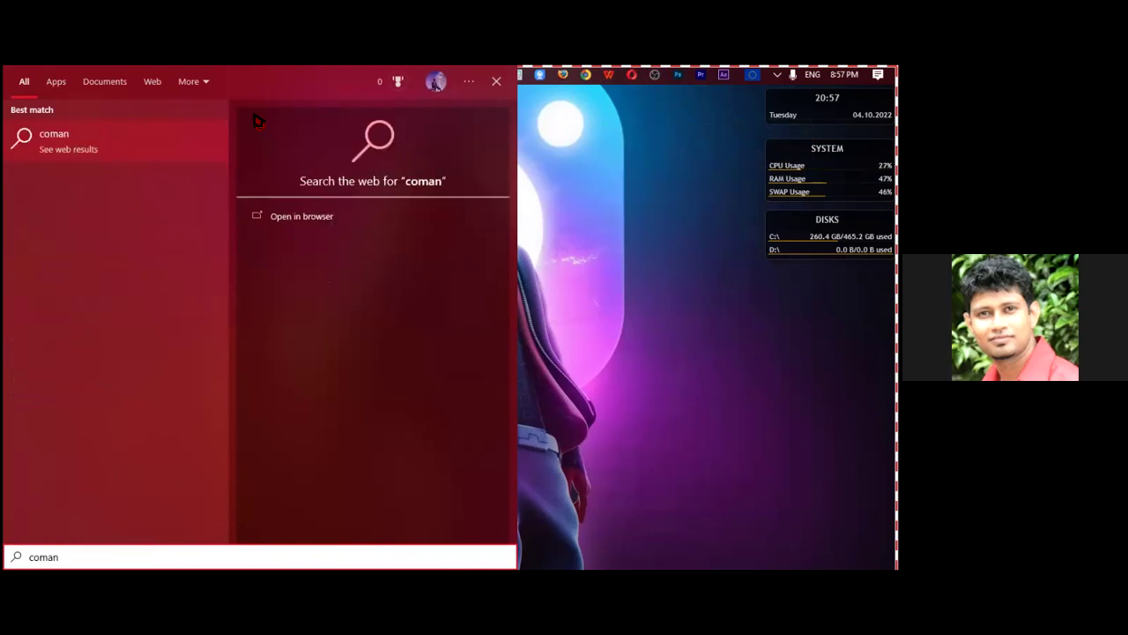
key(BackSpace)
key(BackSpace)
key(BackSpace)
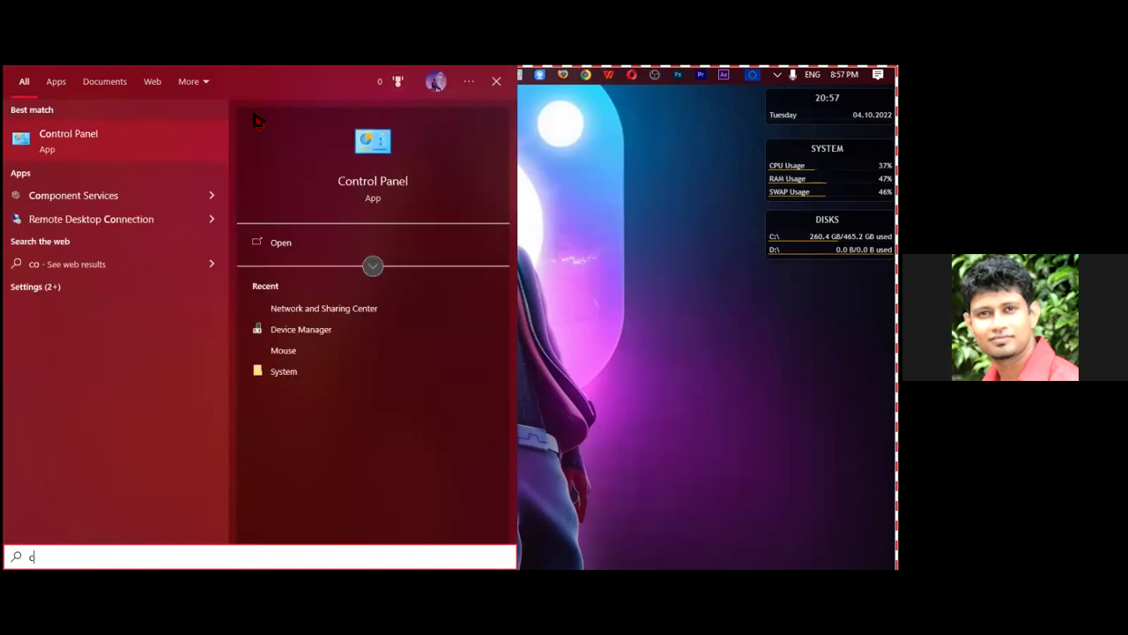
text(md)
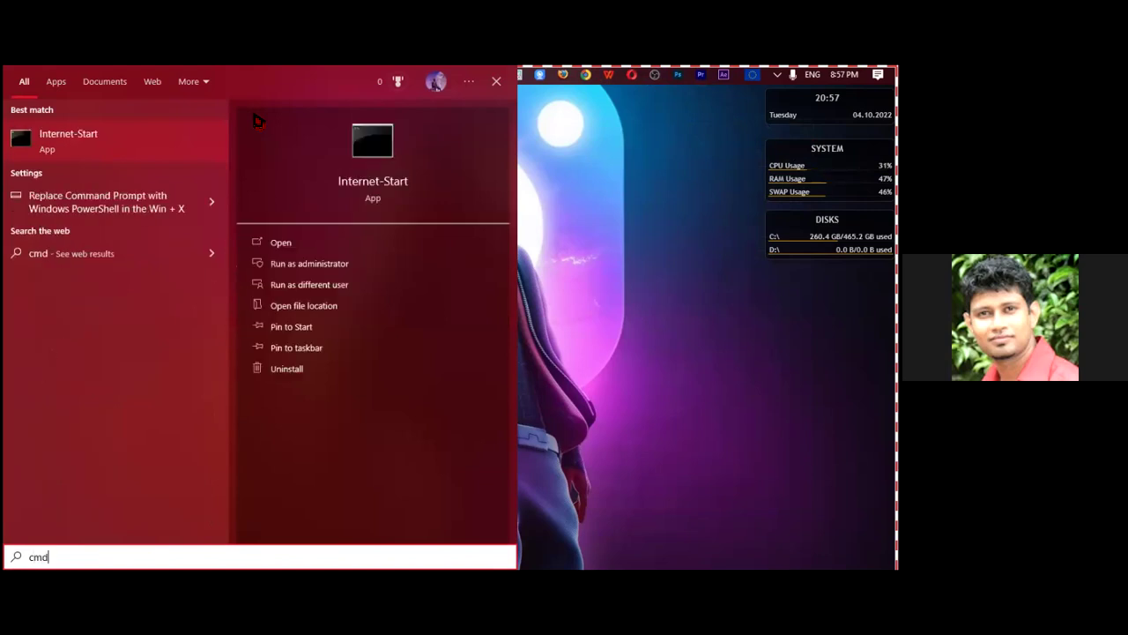
click(335, 250)
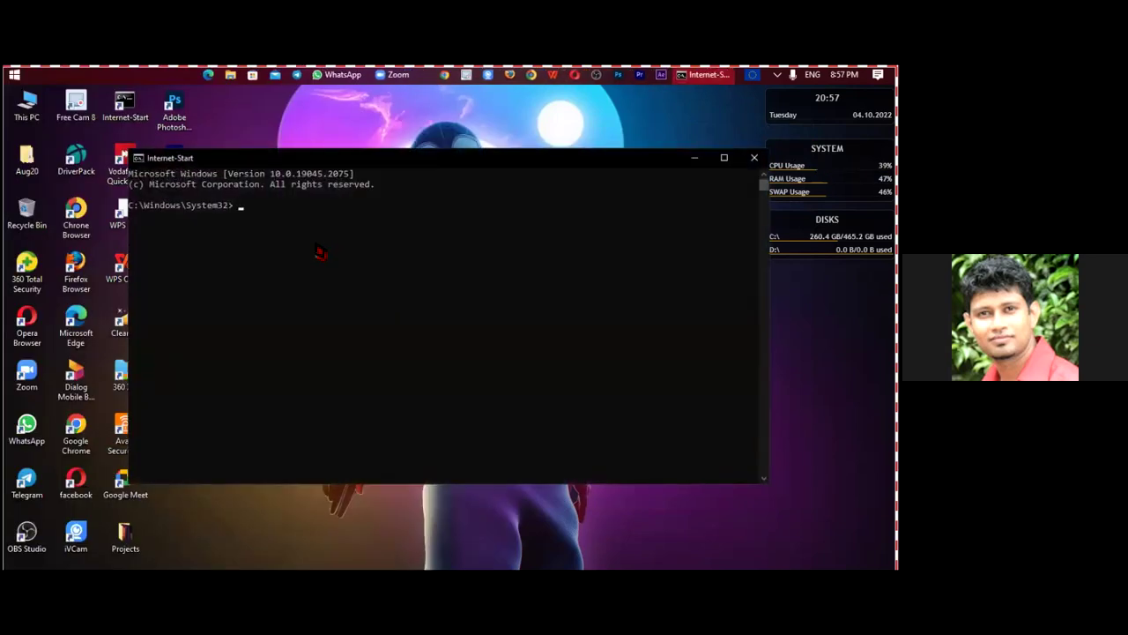
Try to map the shared folder's copied network path to drive g: with the net use command
text(net )
text(use)
text( g)
text(:)
key(BackSpace)
text(:\)
key(BackSpace)
text(:)
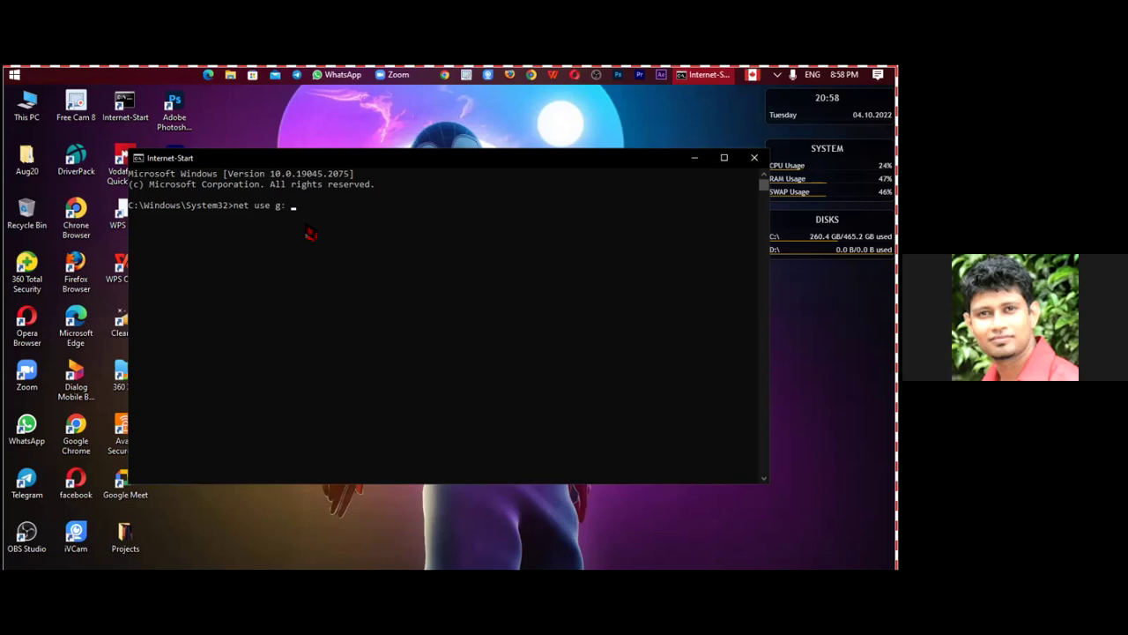
text(\\NETHUKA\Users\My Pc\Desktop\Nethuka)
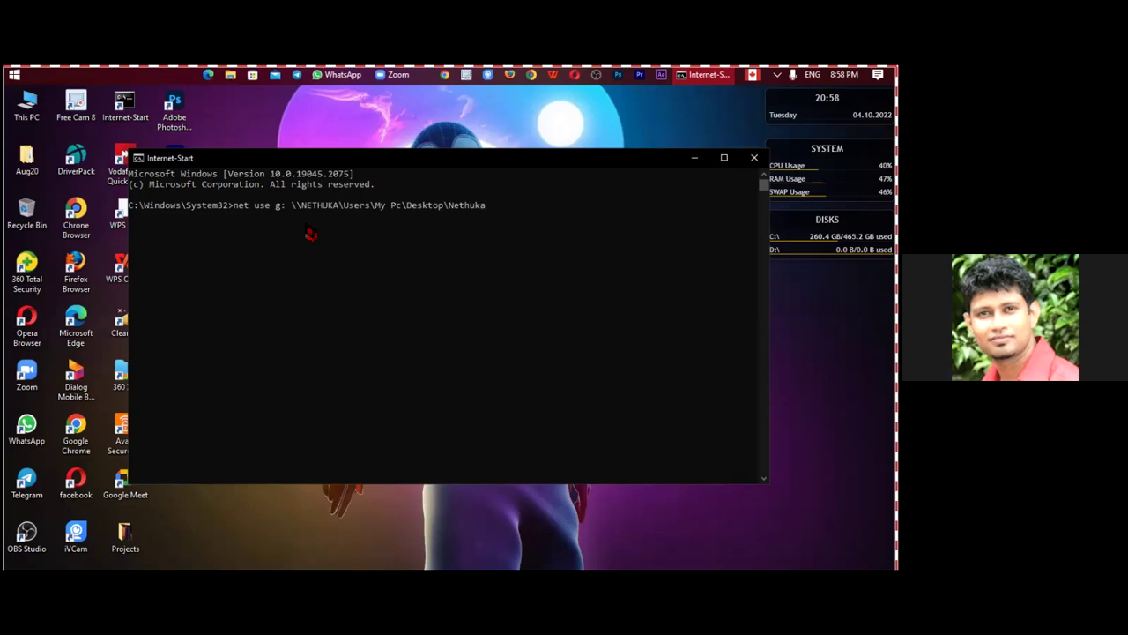
key(Return)
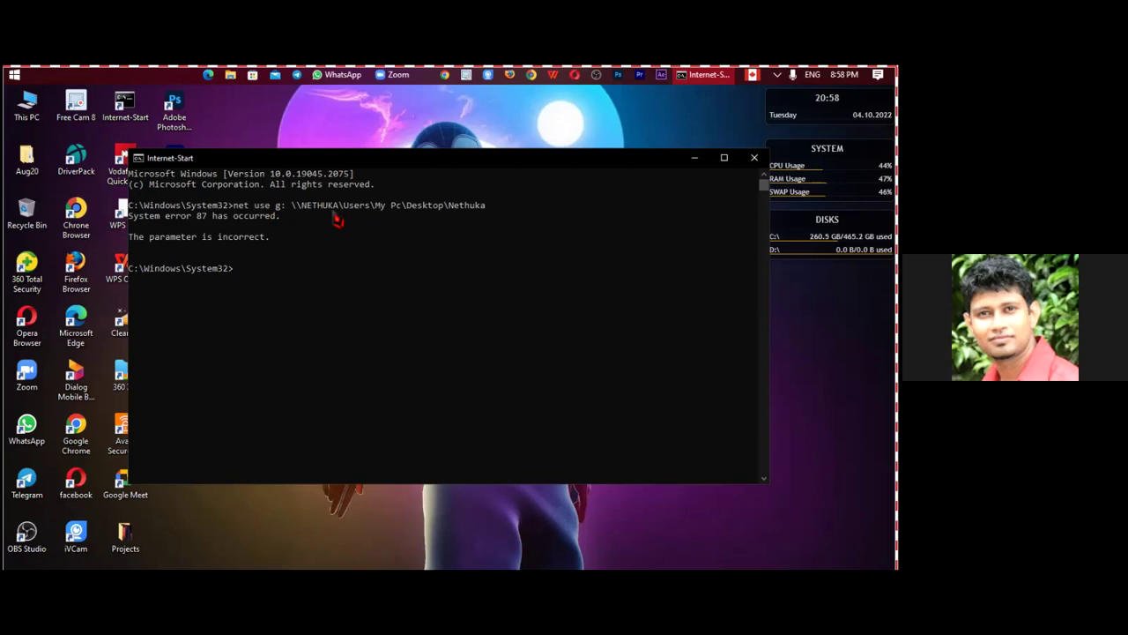
Rerun the net use command for drive g: with the shared folder's network path enclosed in double quotes
text(net)
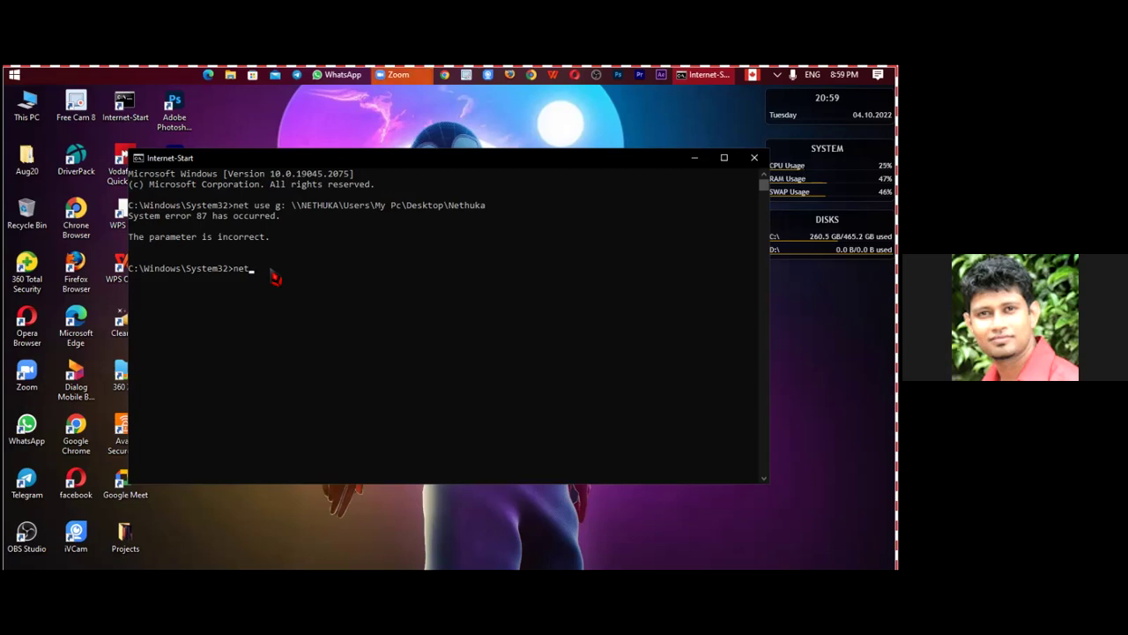
click(523, 364)
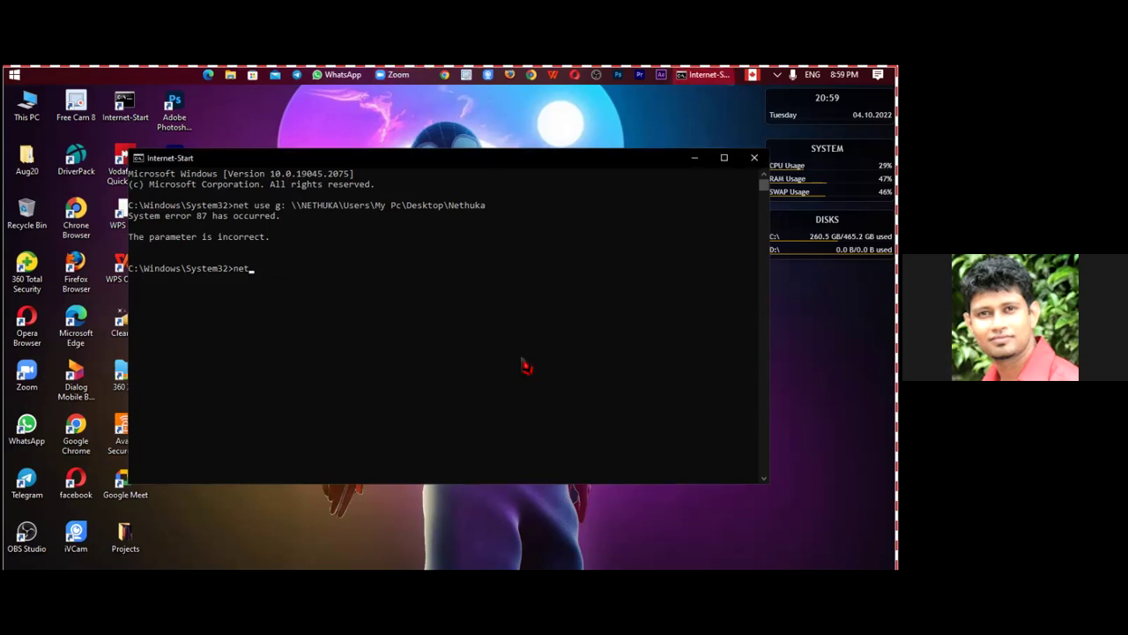
key(Up)
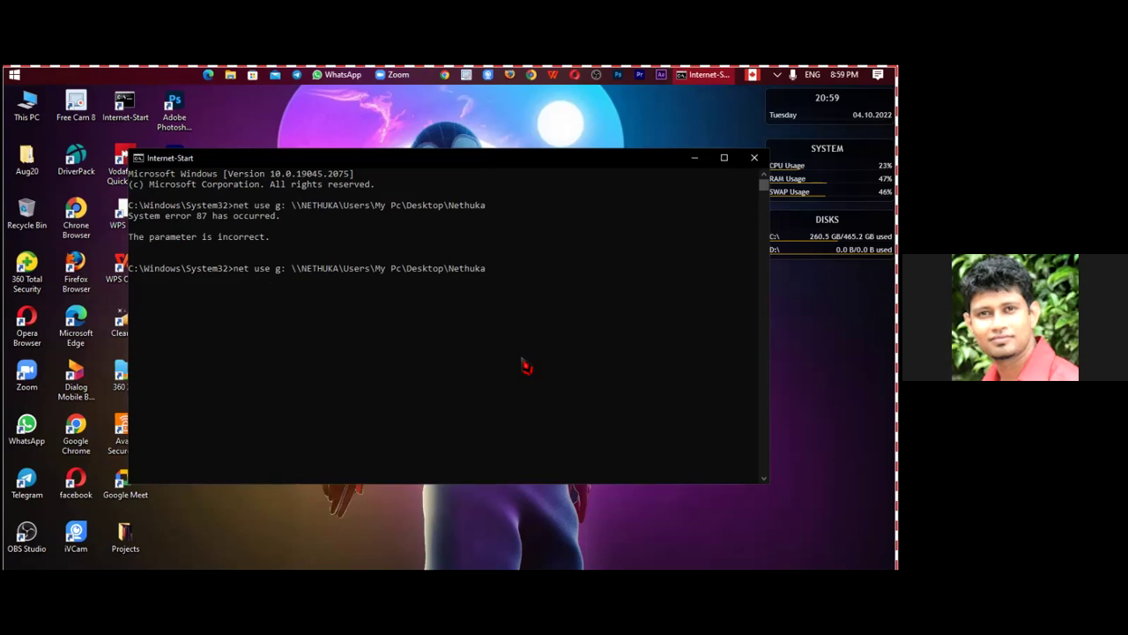
key(Left)
key(Left)
key(Left)
key(Left)
key(Left)
key(Left)
key(Left)
key(Left)
key(Left)
key(Left)
key(Left)
key(Left)
key(Left)
key(Left)
key(Left)
key(Left)
key(Left)
key(Left)
text(")
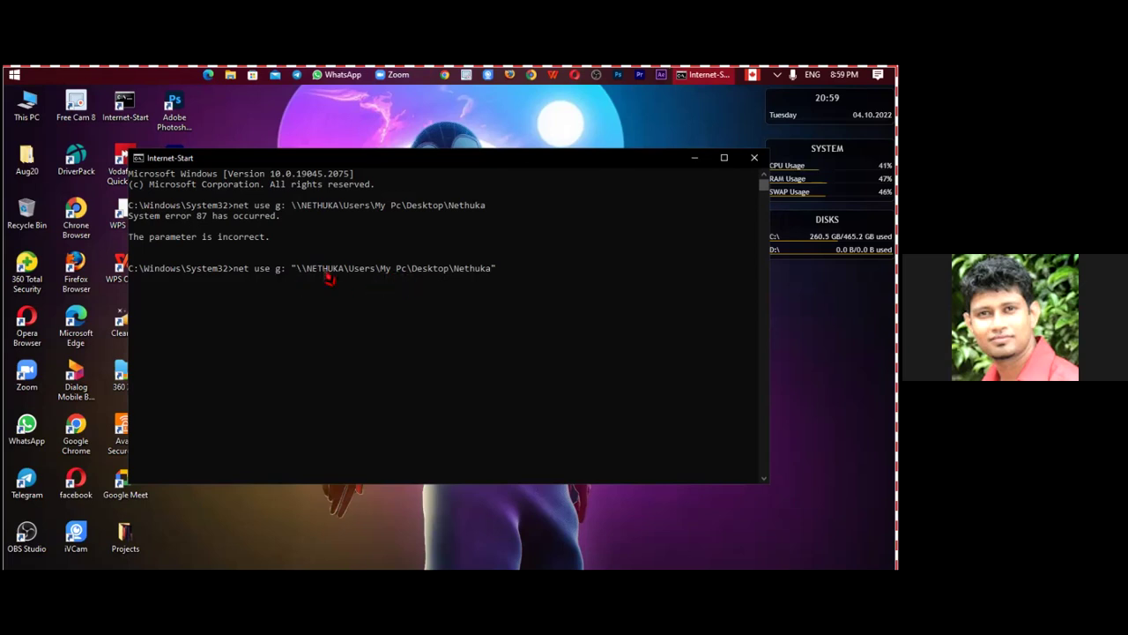
key(Return)
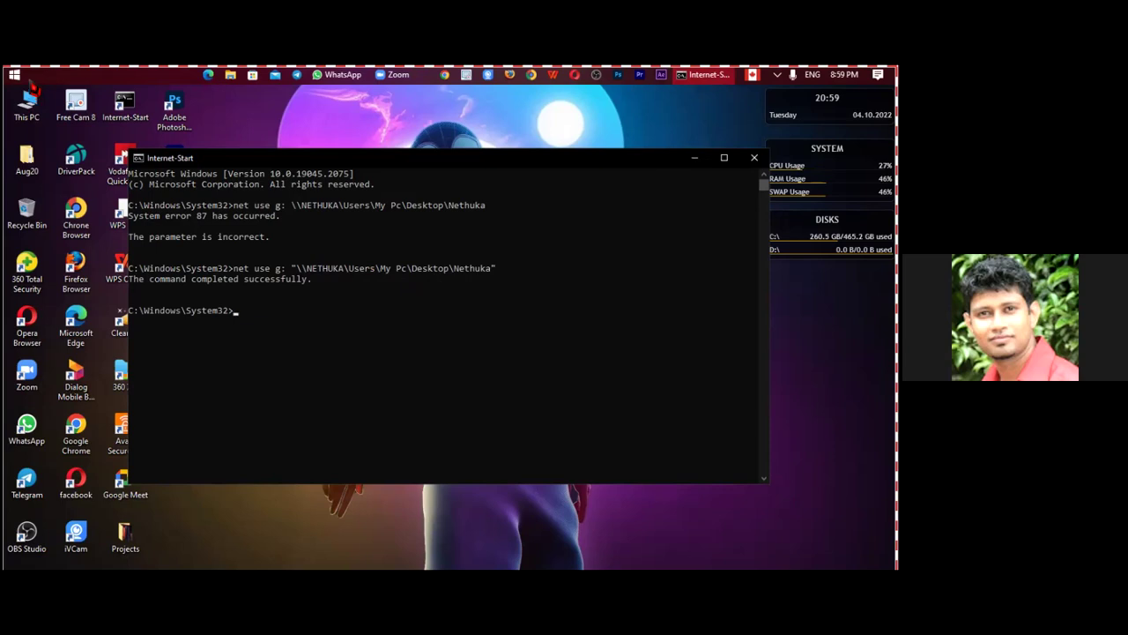
Open This PC and select the mapped G: drive under Network locations
click(29, 103)
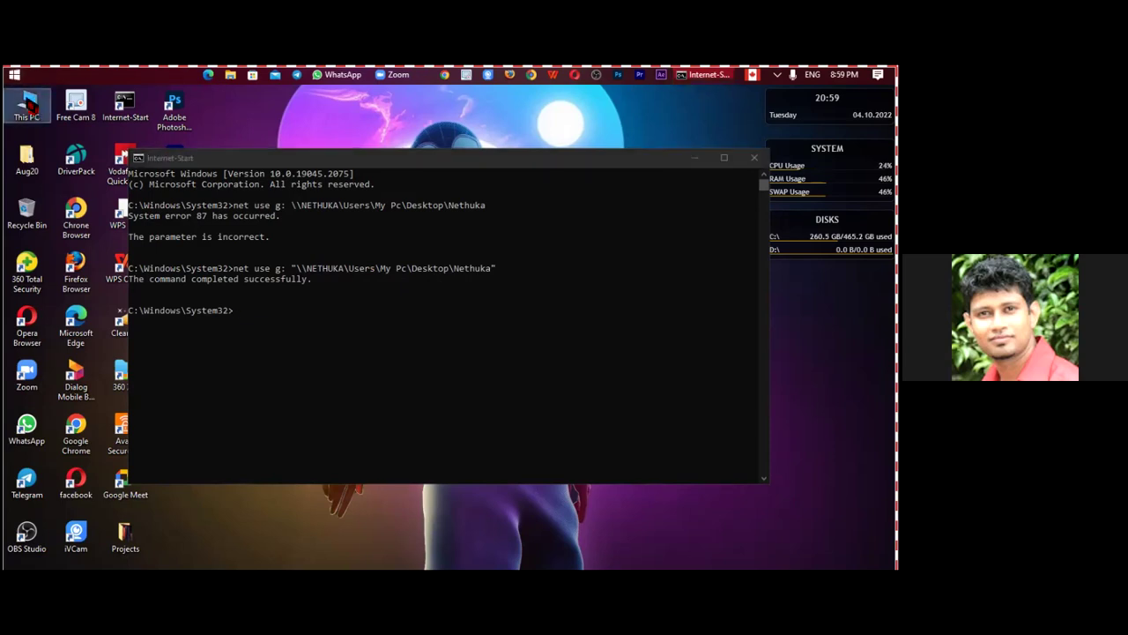
double_click(29, 102)
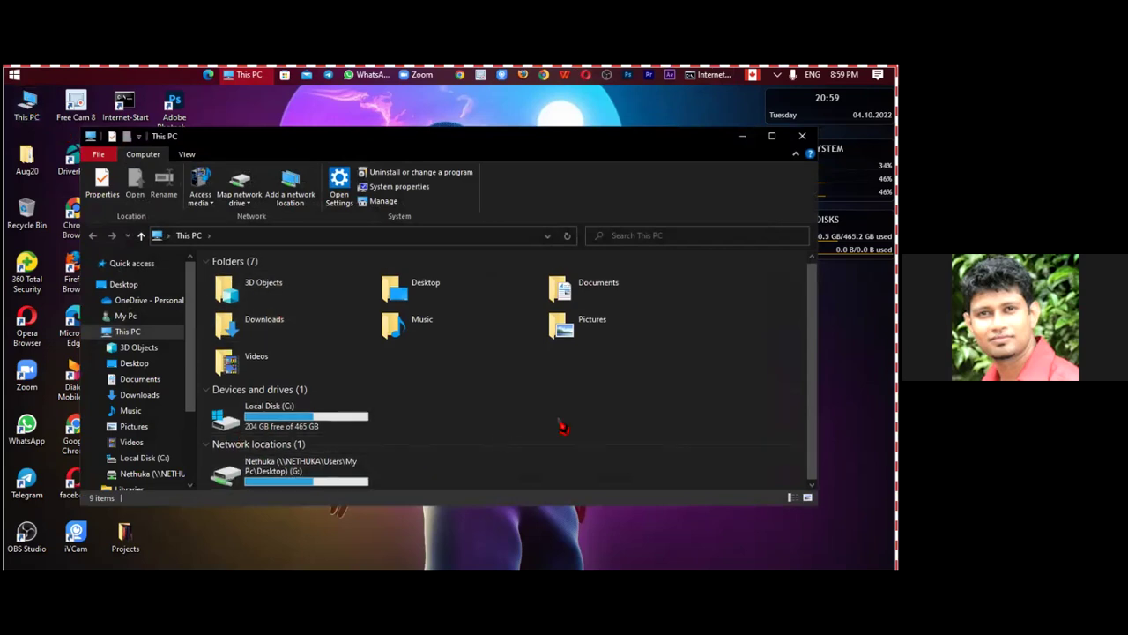
click(305, 474)
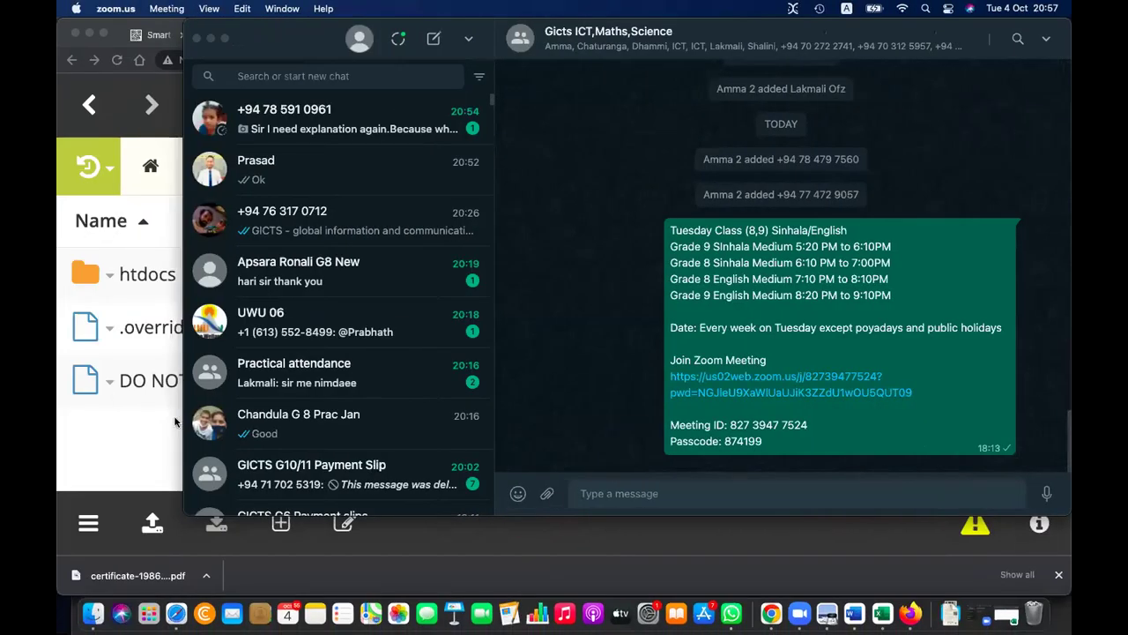
Switch to the grade 9 workbook PDF in Preview and review Activity 5.8 on sending a message to all network users
click(143, 382)
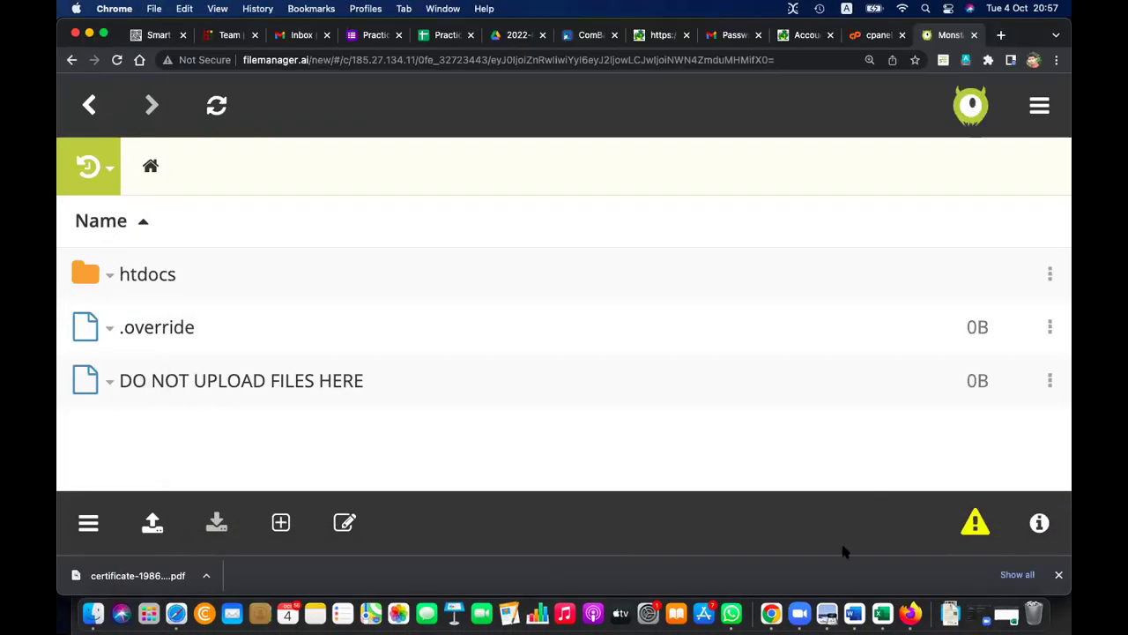
click(829, 614)
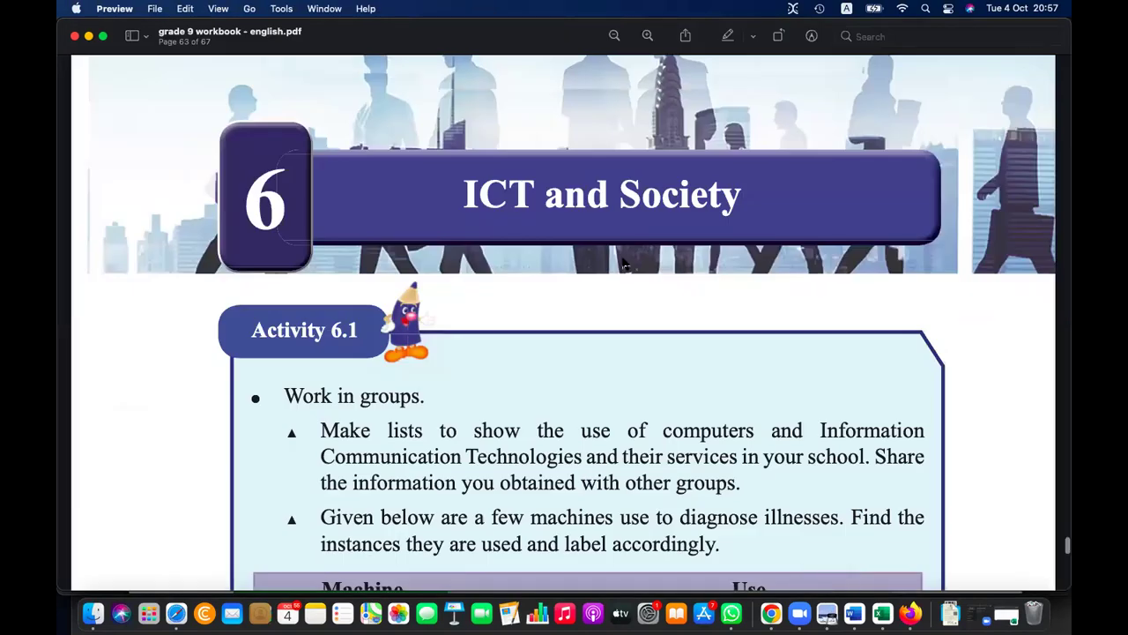
scroll(623, 262, down, 3)
scroll(622, 262, up, 5)
scroll(622, 262, up, 8)
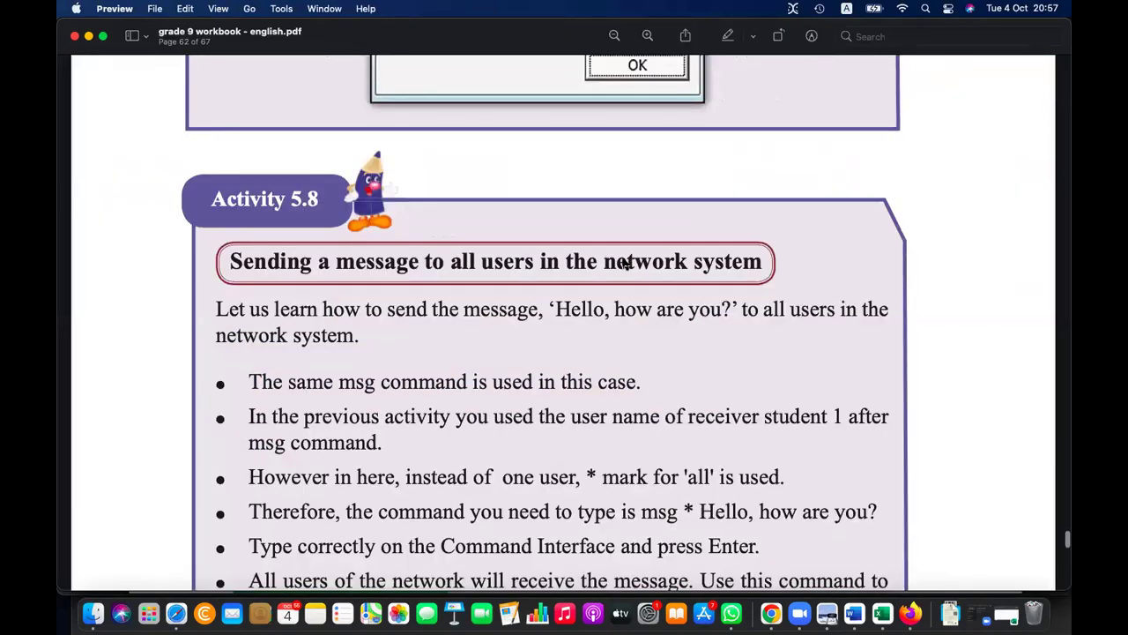
scroll(622, 262, down, 2)
scroll(624, 257, down, 2)
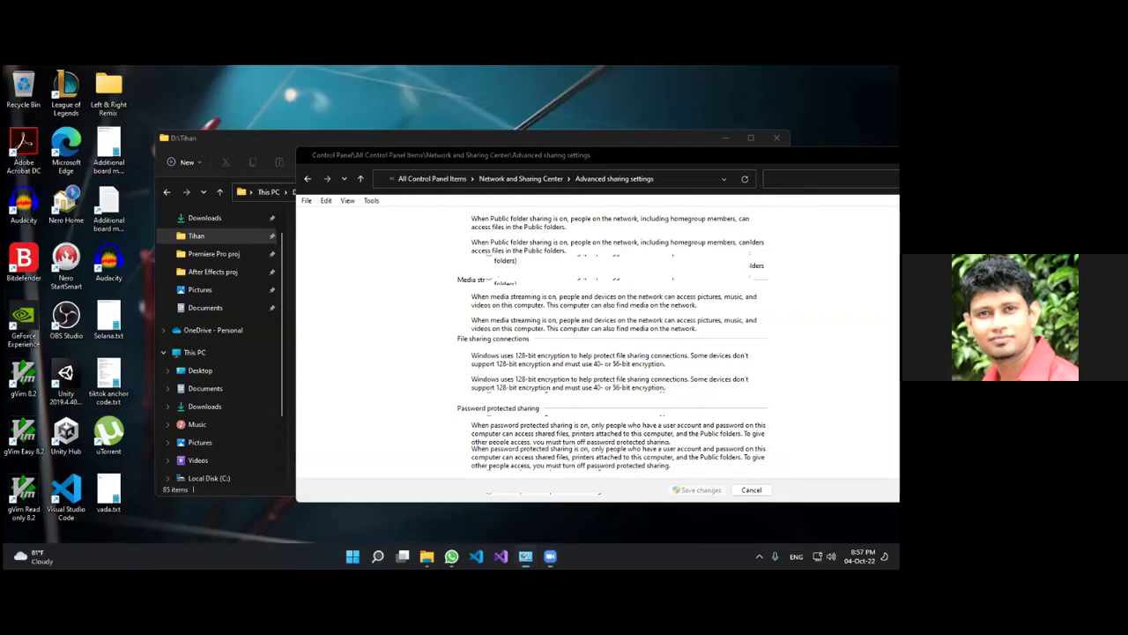
Open a command prompt through a system search for "cmd" and run msg without arguments to list its options
click(725, 137)
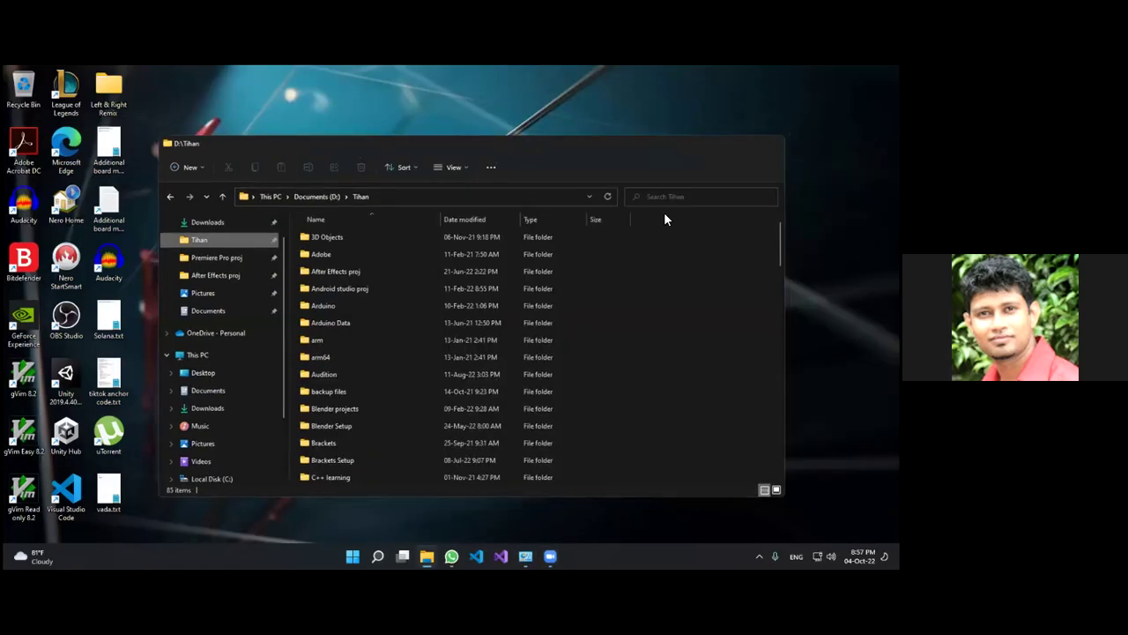
key(super)
text(cmd)
click(327, 250)
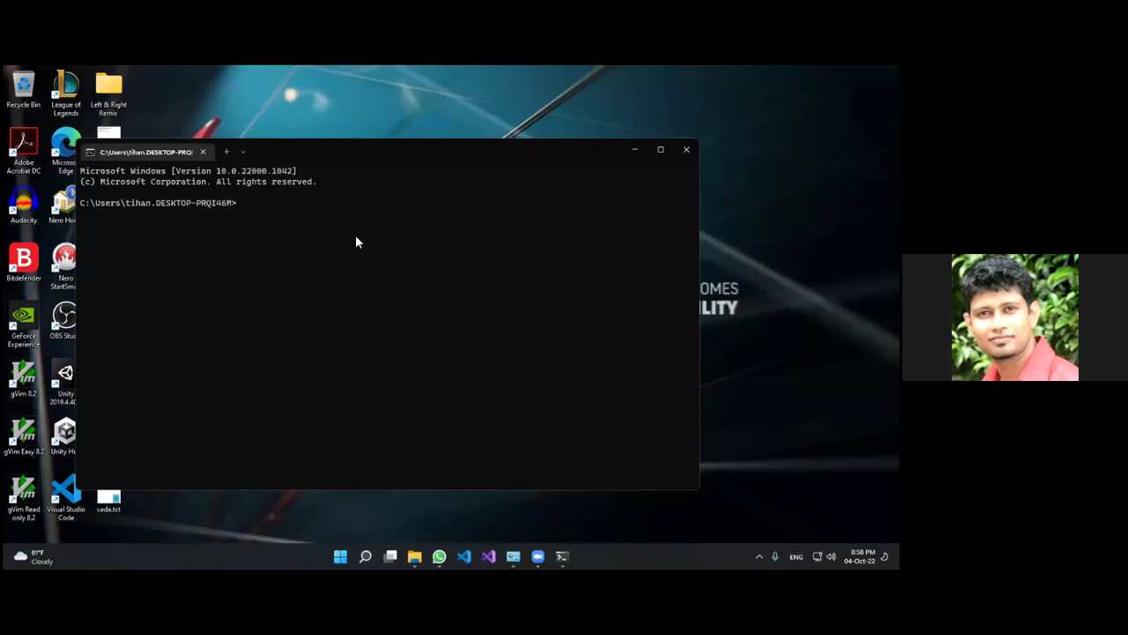
text(msg)
key(Return)
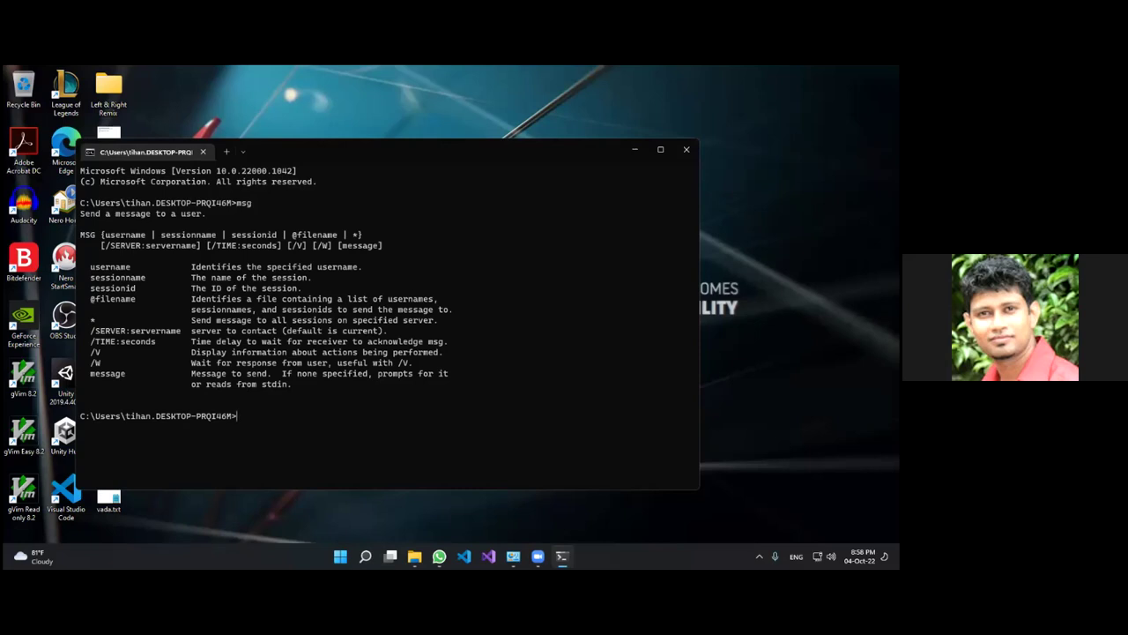
Check the signed-in account's full name and try to send it "Hello World!" with msg, putting the name in quotes
text(msg)
click(341, 556)
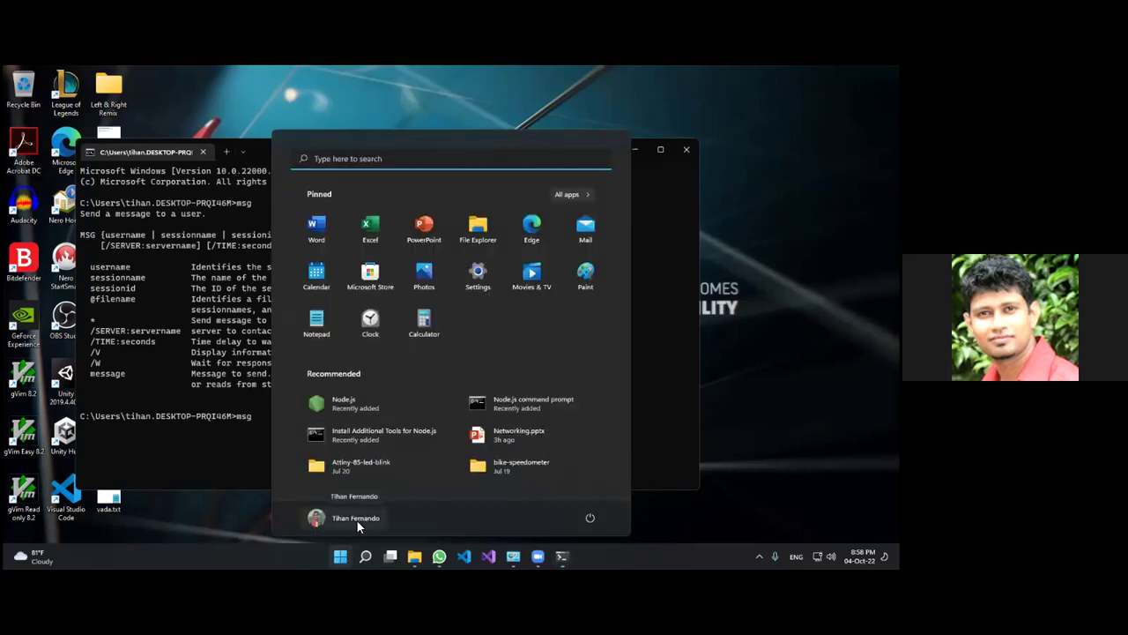
click(250, 422)
text(*Tihan Fernando")
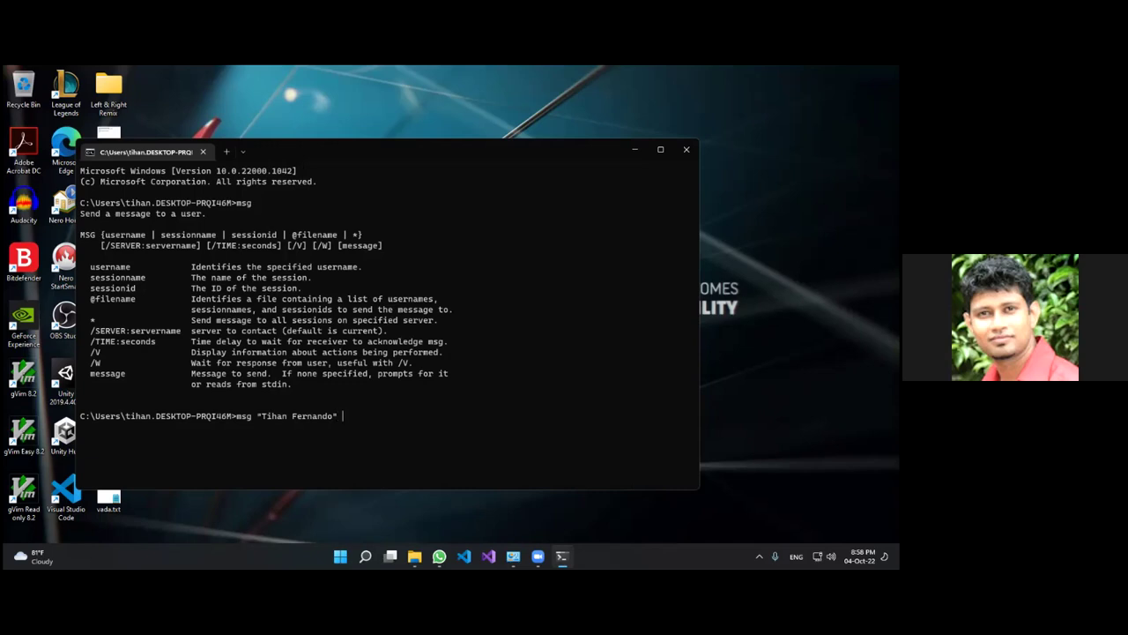
text("Hello World!")
key(Return)
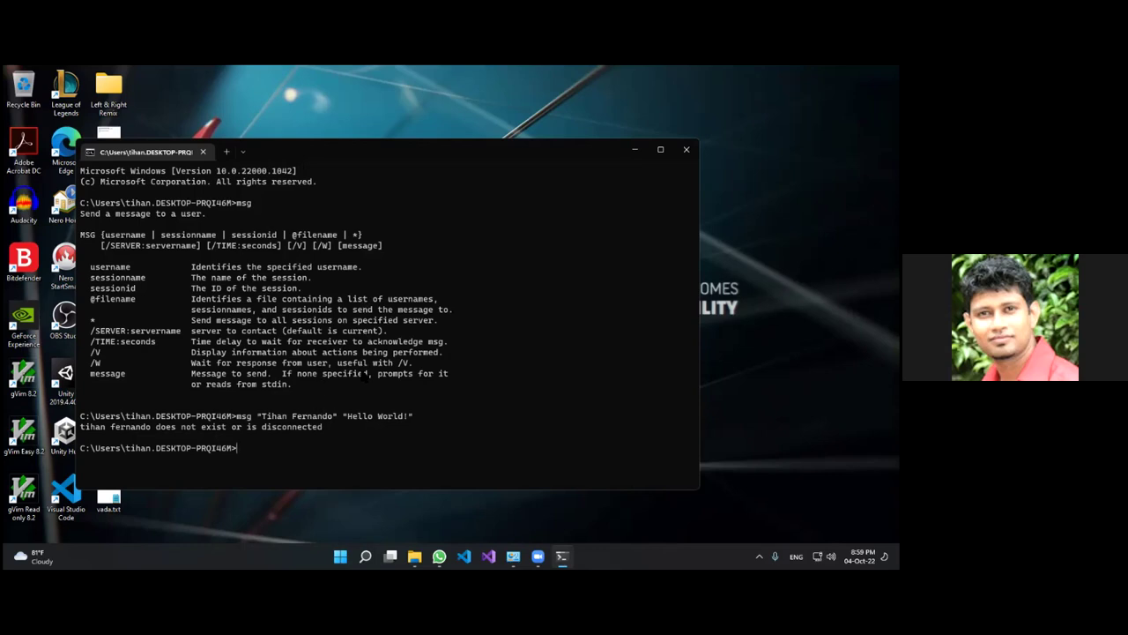
List the computer's user accounts with net user and copy the signed-in user's account name
text(net user)
key(Return)
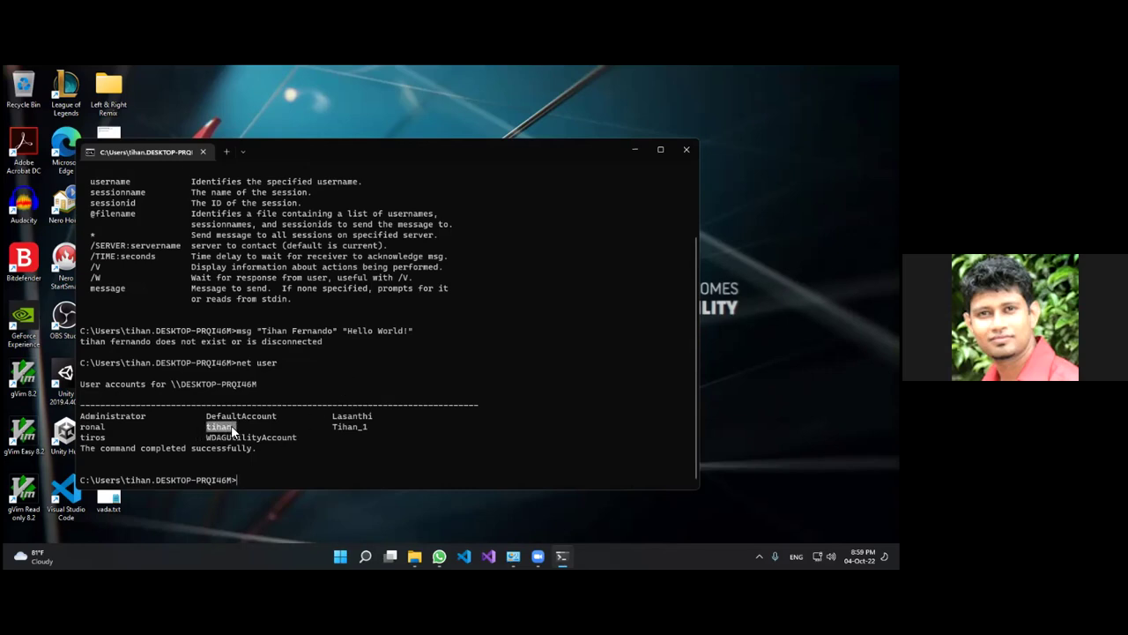
key(ctrl+c)
Reuse the msg command with the account name as recipient in place of the full name, send "Hello World!" and dismiss the message
key(Up)
key(Up)
key(Left)
key(Left)
key(Left)
key(Left)
key(Left)
key(Left)
key(Left)
key(Left)
key(Left)
key(Left)
key(Left)
key(Left)
key(Left)
key(Left)
key(Left)
key(Left)
key(Left)
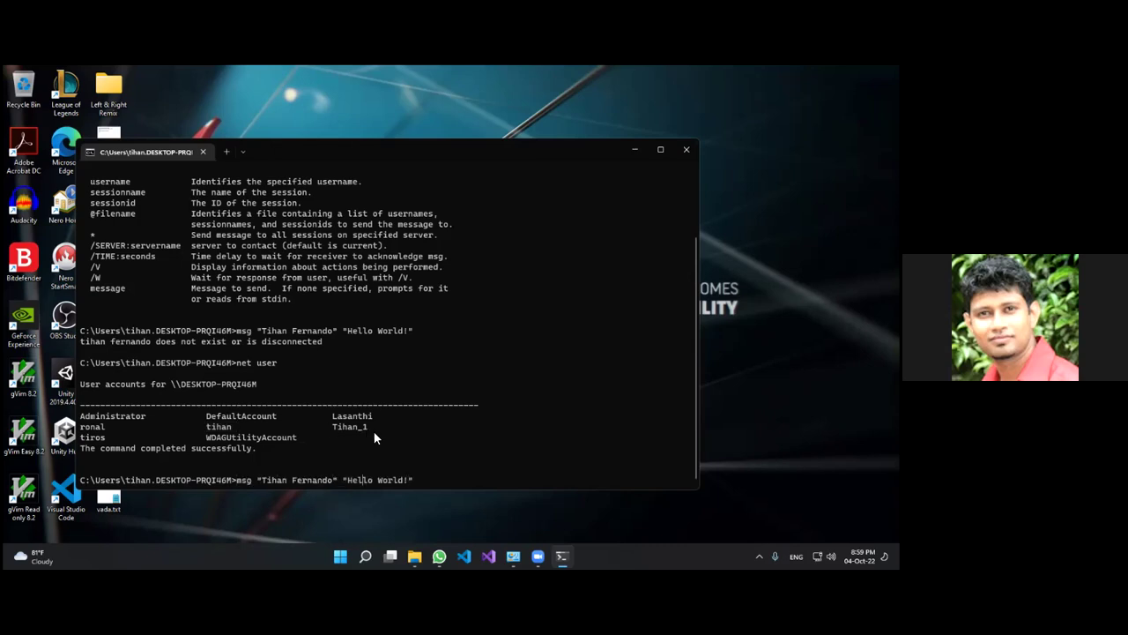
key(BackSpace)
key(BackSpace)
key(BackSpace)
key(BackSpace)
key(BackSpace)
key(BackSpace)
key(BackSpace)
key(BackSpace)
key(BackSpace)
key(BackSpace)
key(BackSpace)
key(BackSpace)
key(BackSpace)
key(BackSpace)
key(BackSpace)
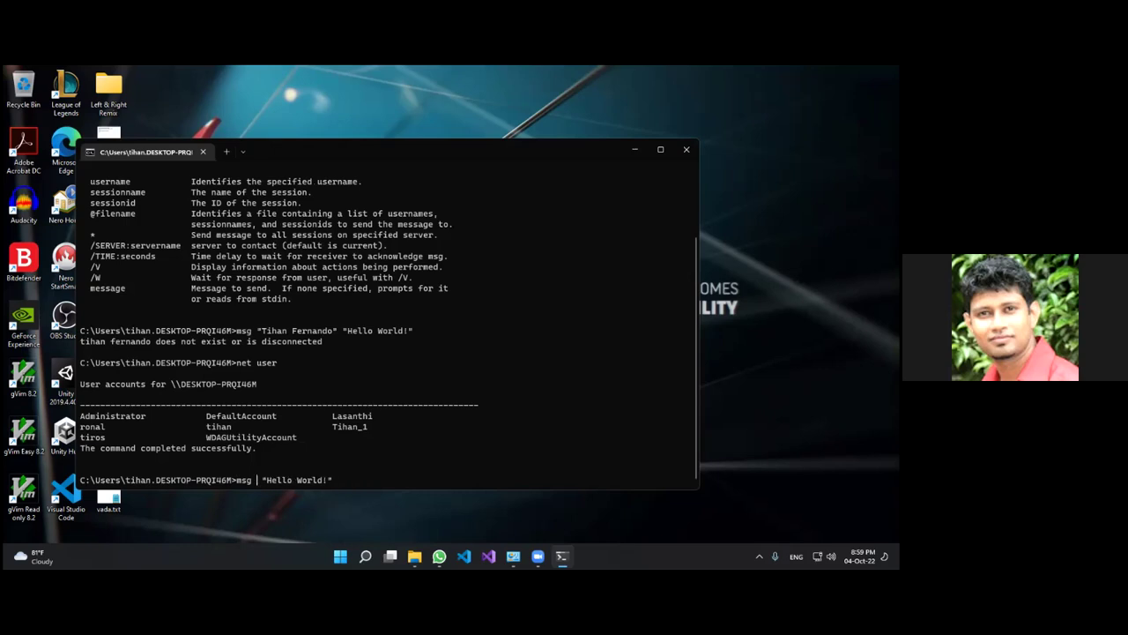
text(tihan)
key(End)
key(Return)
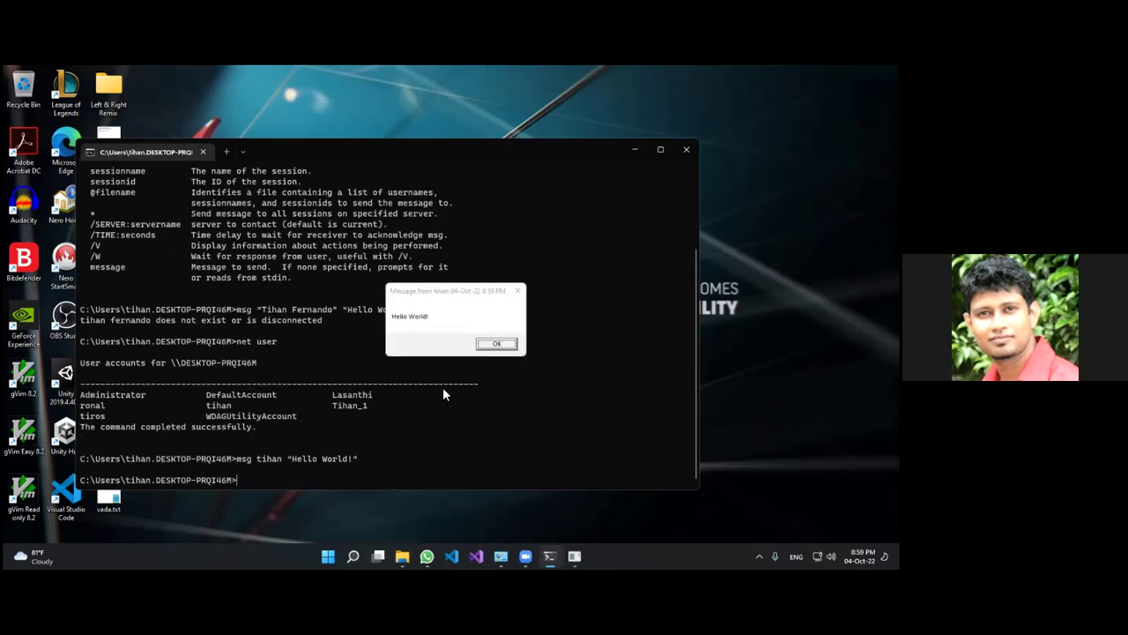
click(496, 344)
Review the msg option descriptions, the account list and the commands run so far in the command prompt
scroll(506, 338, up, 5)
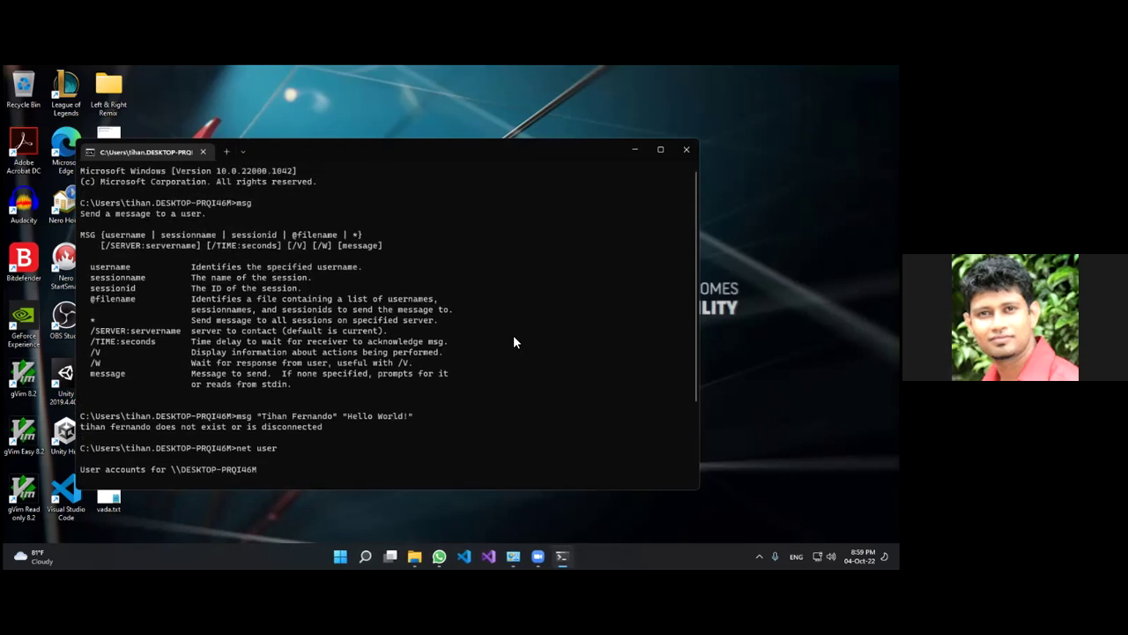
scroll(513, 335, down, 5)
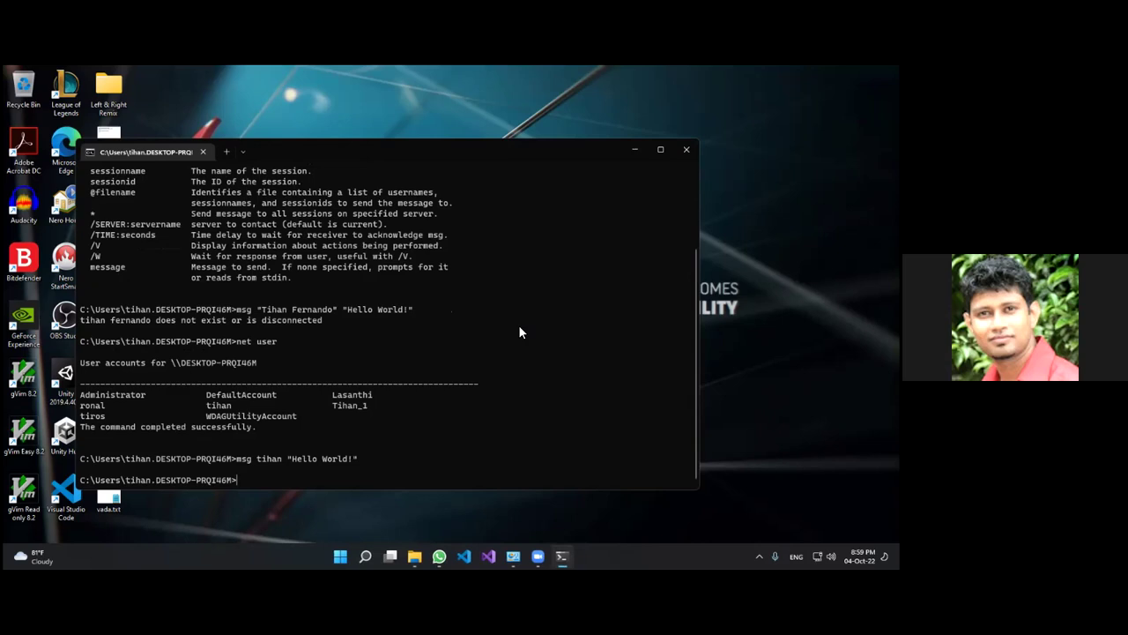
scroll(519, 332, up, 3)
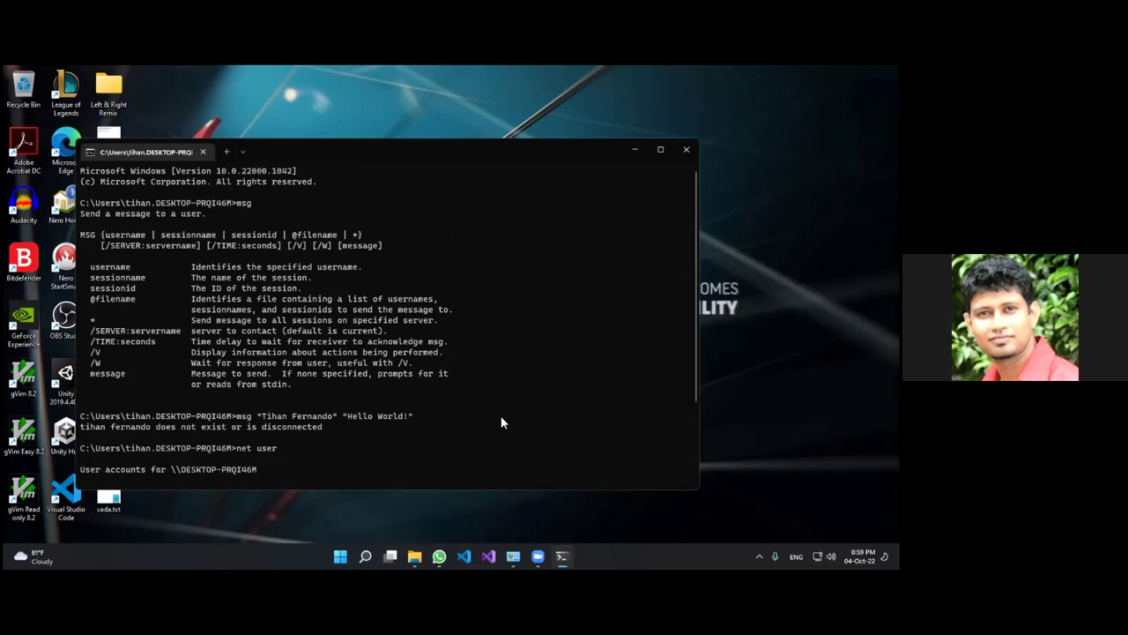
scroll(501, 421, down, 4)
scroll(500, 421, up, 1)
scroll(503, 415, up, 2)
scroll(504, 413, down, 2)
scroll(504, 413, up, 2)
scroll(501, 411, down, 3)
scroll(500, 422, down, 1)
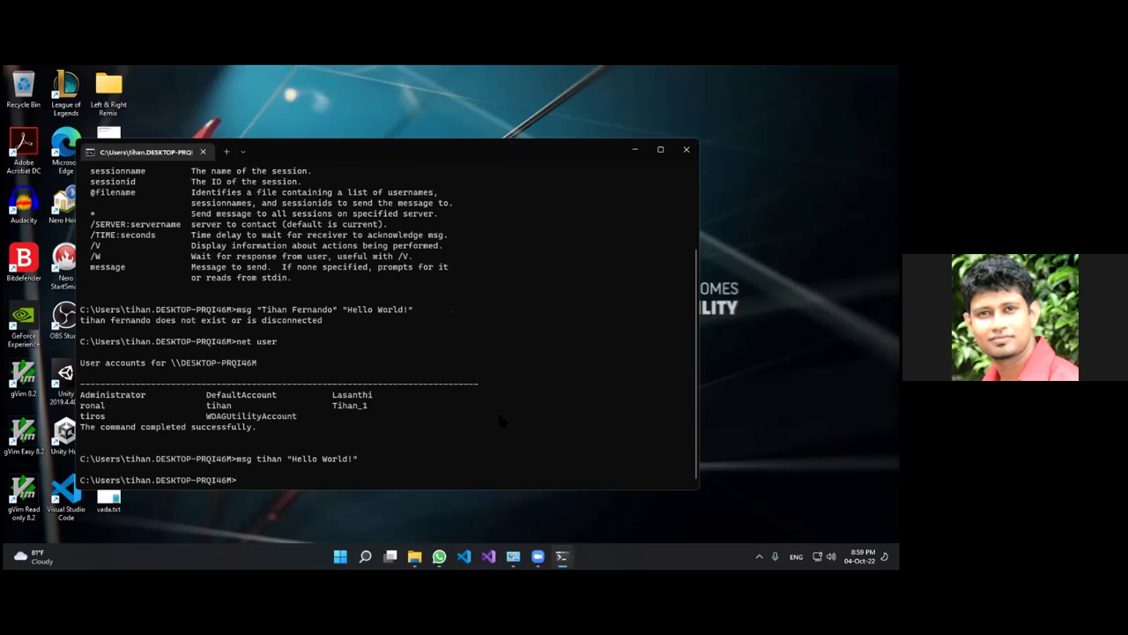
Send the same "Hello World!" message to the account again and dismiss the message box
key(Up)
key(Return)
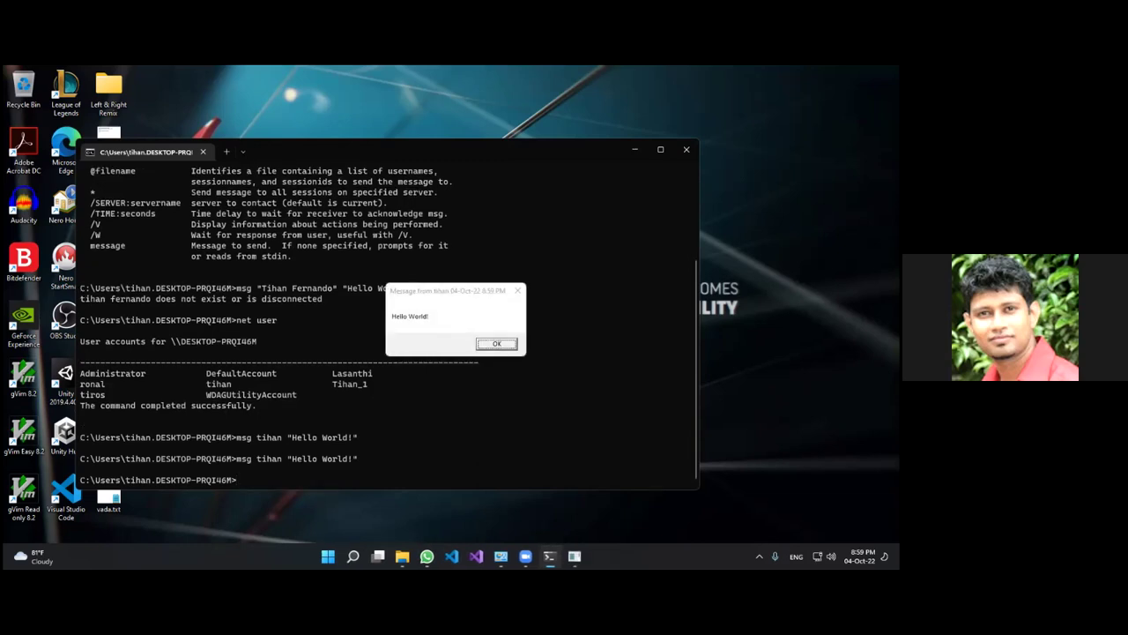
click(497, 344)
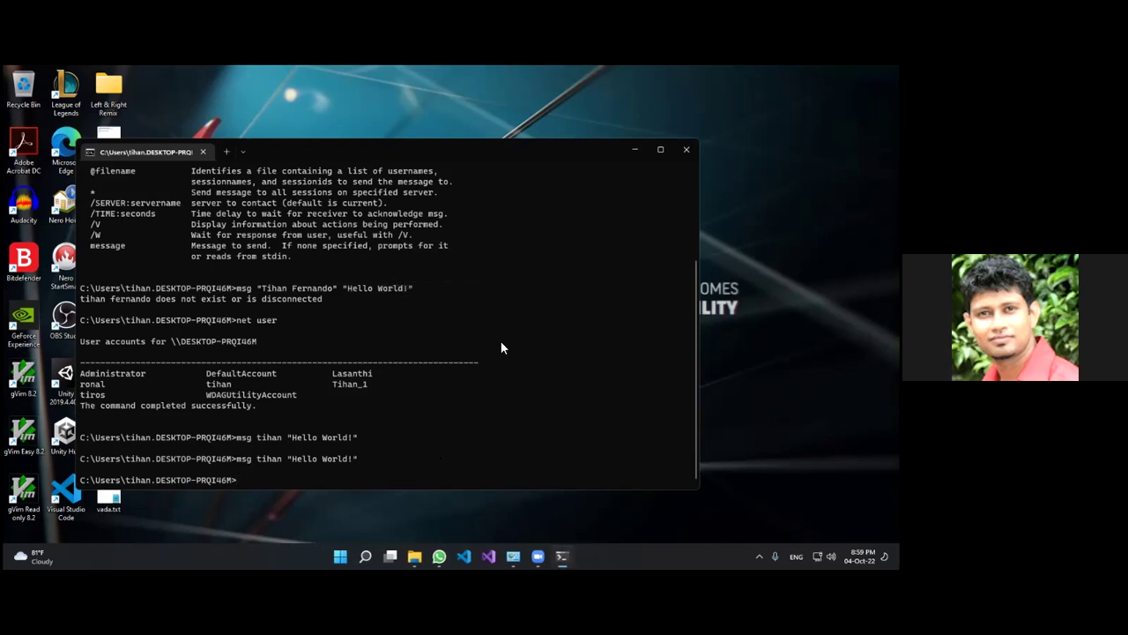
Send "Hello World!" to all users with msg * "Hello World!" and dismiss the message box
scroll(548, 429, up, 3)
scroll(548, 429, down, 3)
text(msg * "Hello World!")
key(Return)
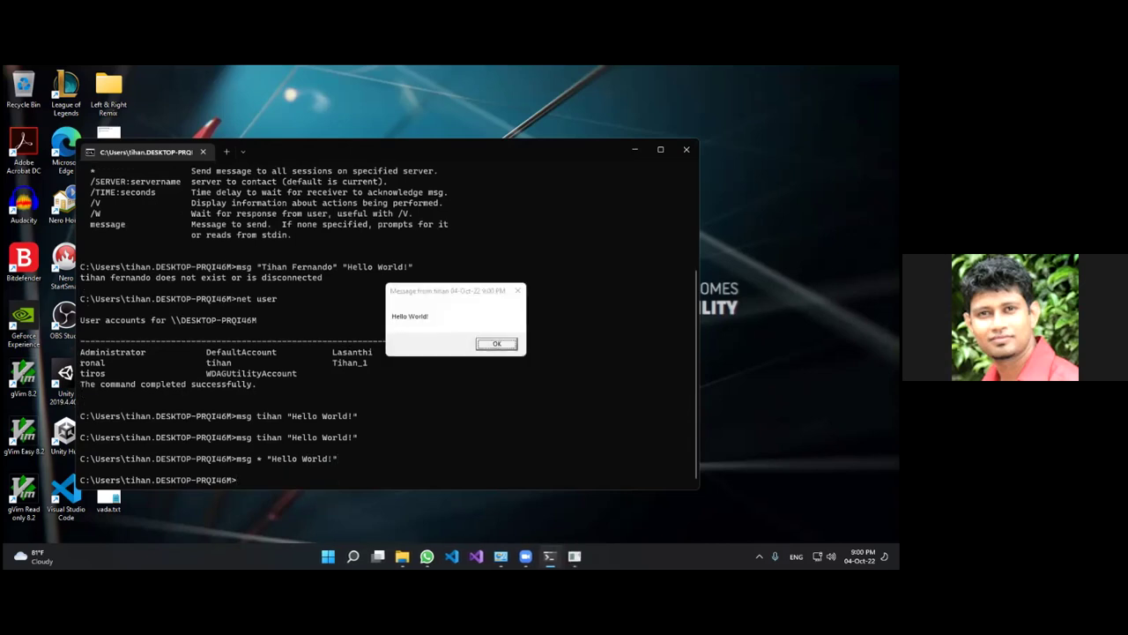
click(497, 343)
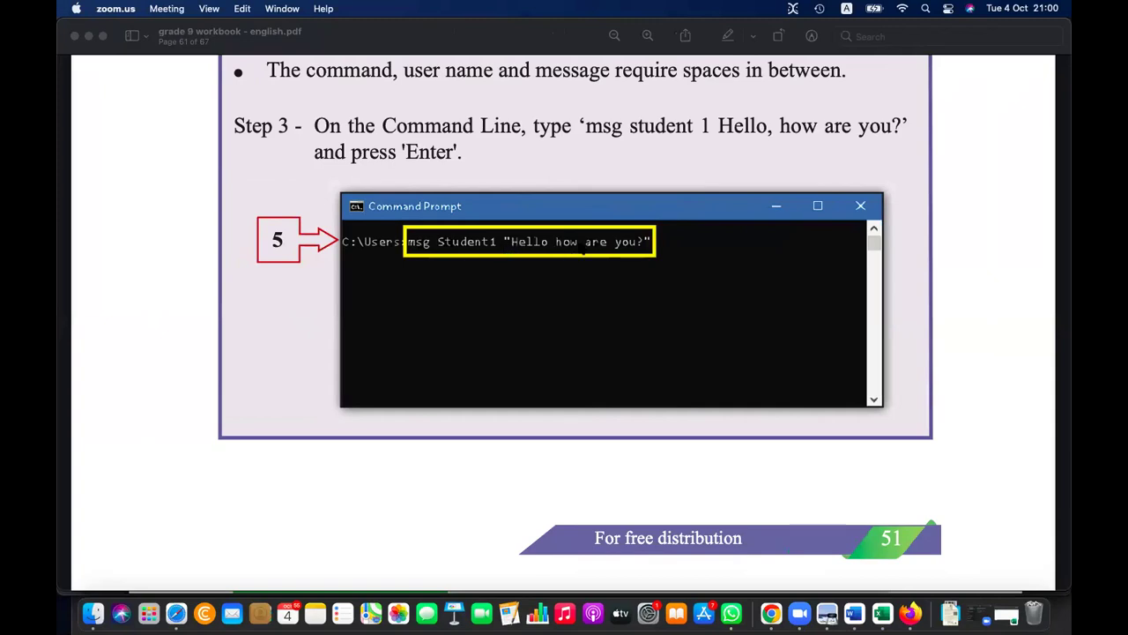
Look through the workbook from the msg command example to Activity 6.1 on ICT and Society
scroll(577, 238, down, 15)
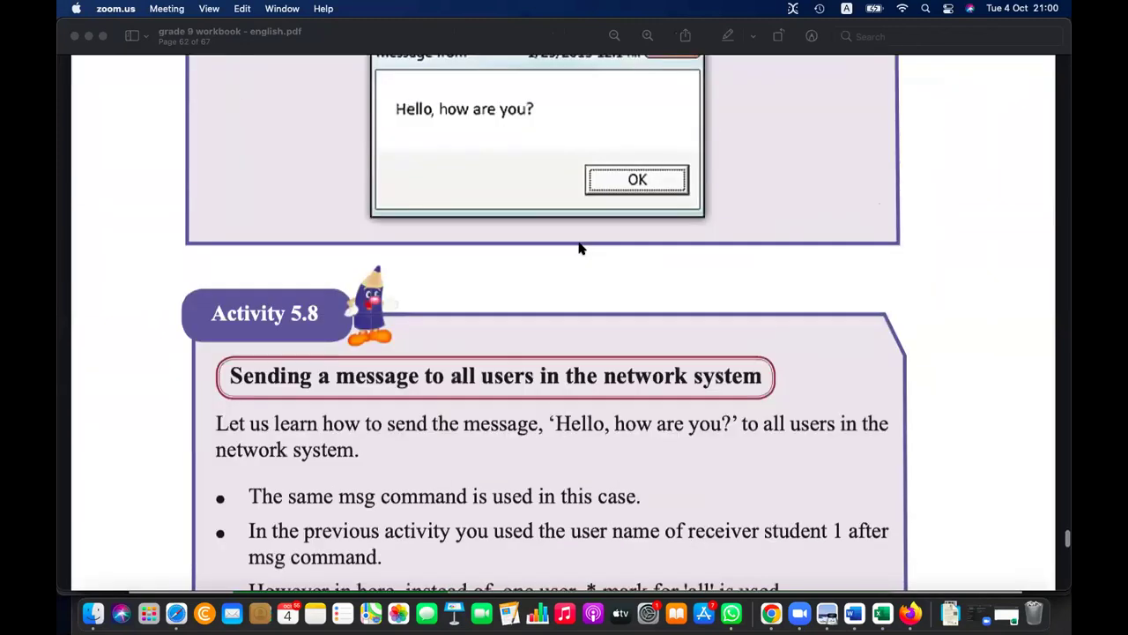
scroll(579, 248, down, 10)
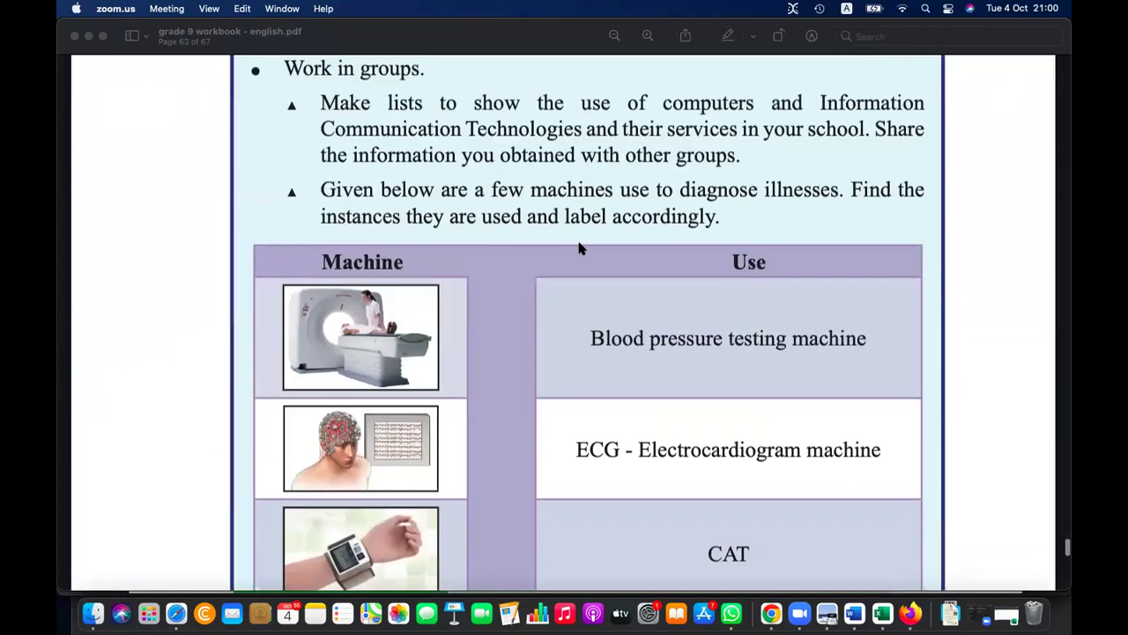
scroll(579, 248, up, 3)
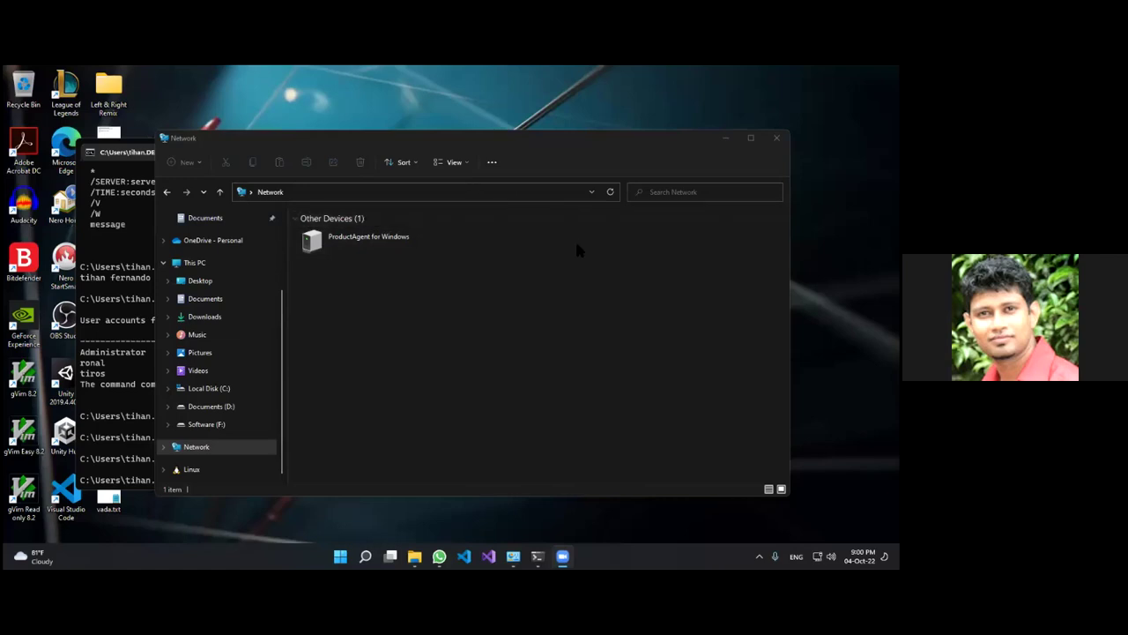
click(401, 243)
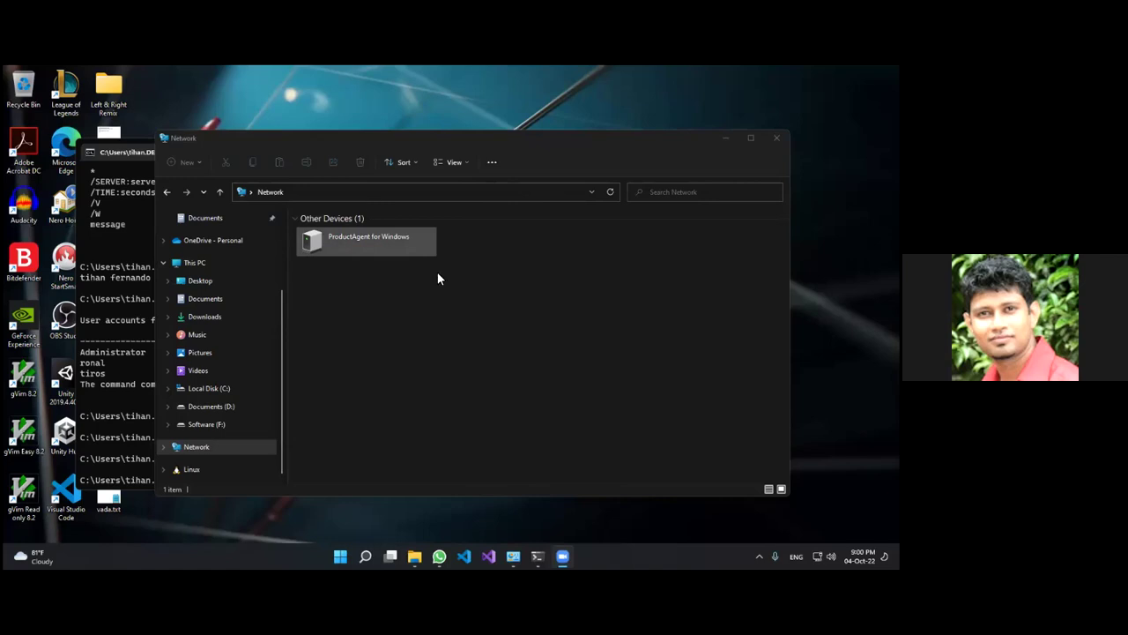
click(501, 296)
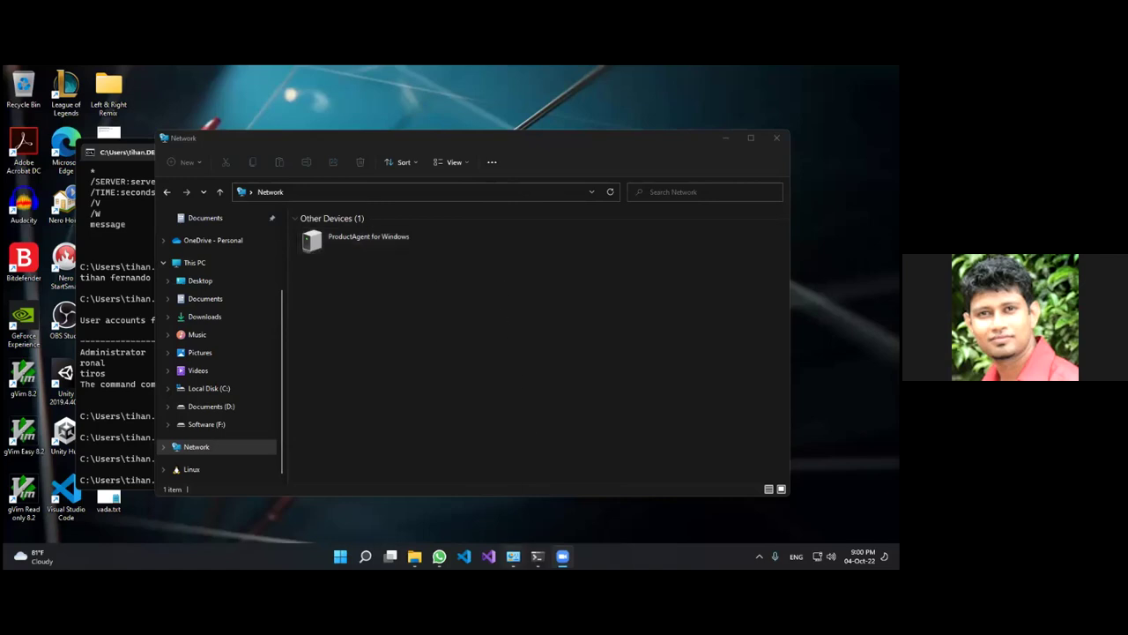
Review the Private, Guest or Public and All Networks profiles in Advanced sharing settings, leaving without saving changes
click(513, 556)
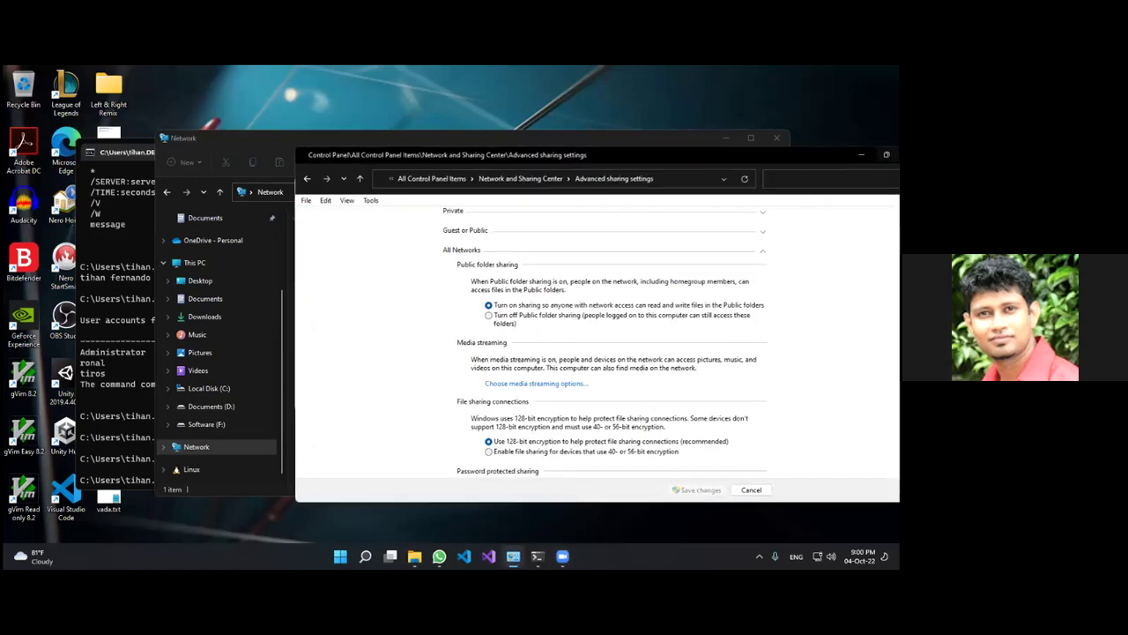
key(super+Up)
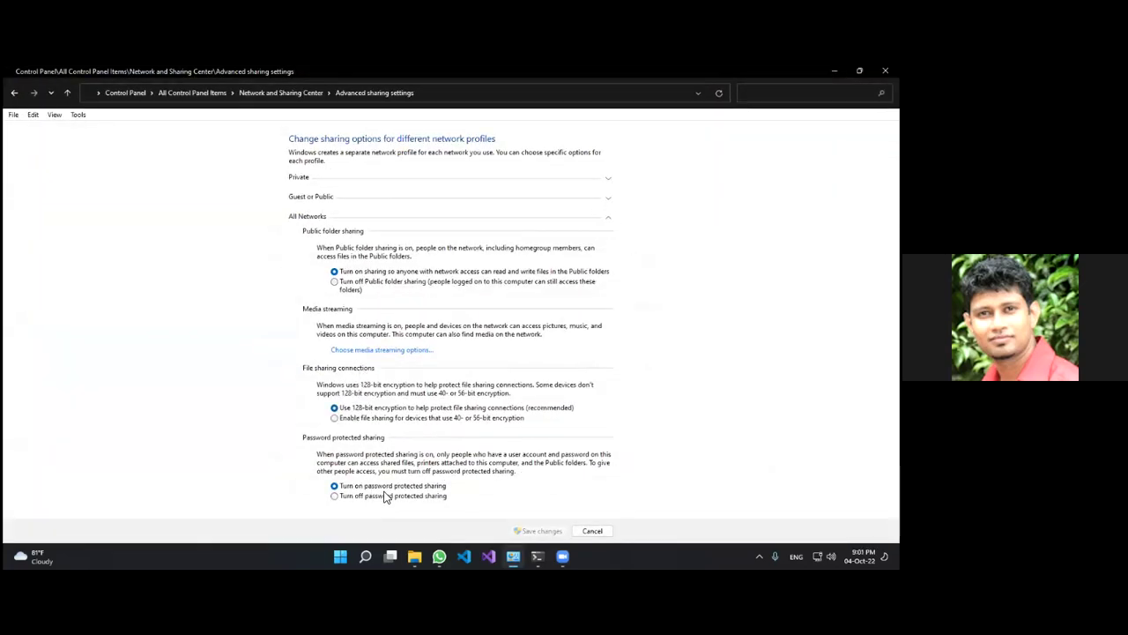
click(608, 219)
click(612, 181)
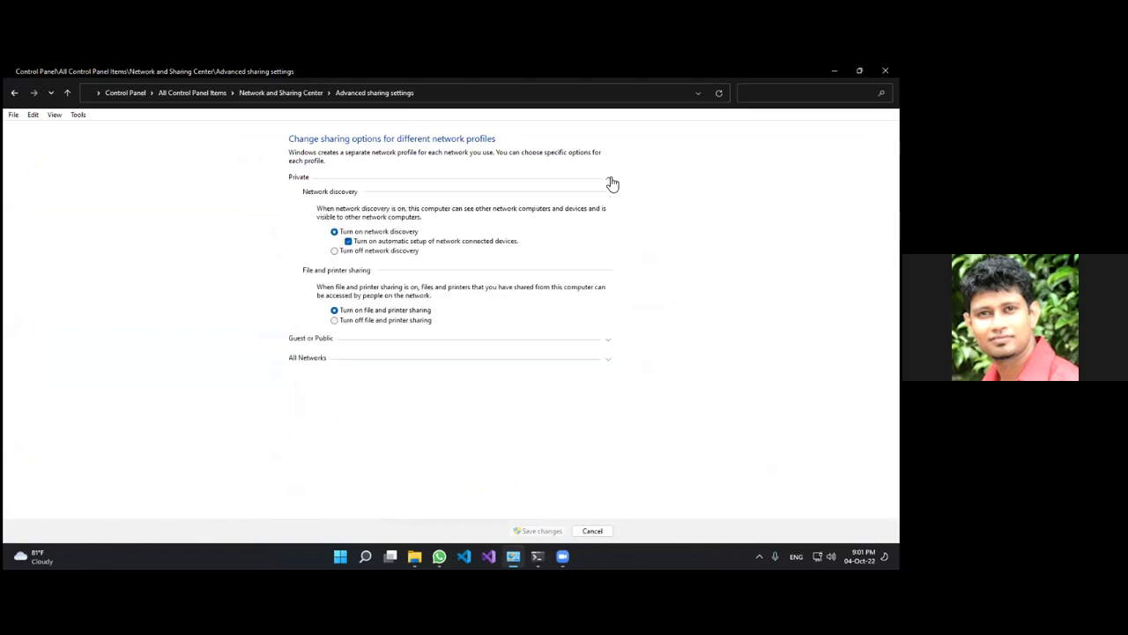
click(612, 181)
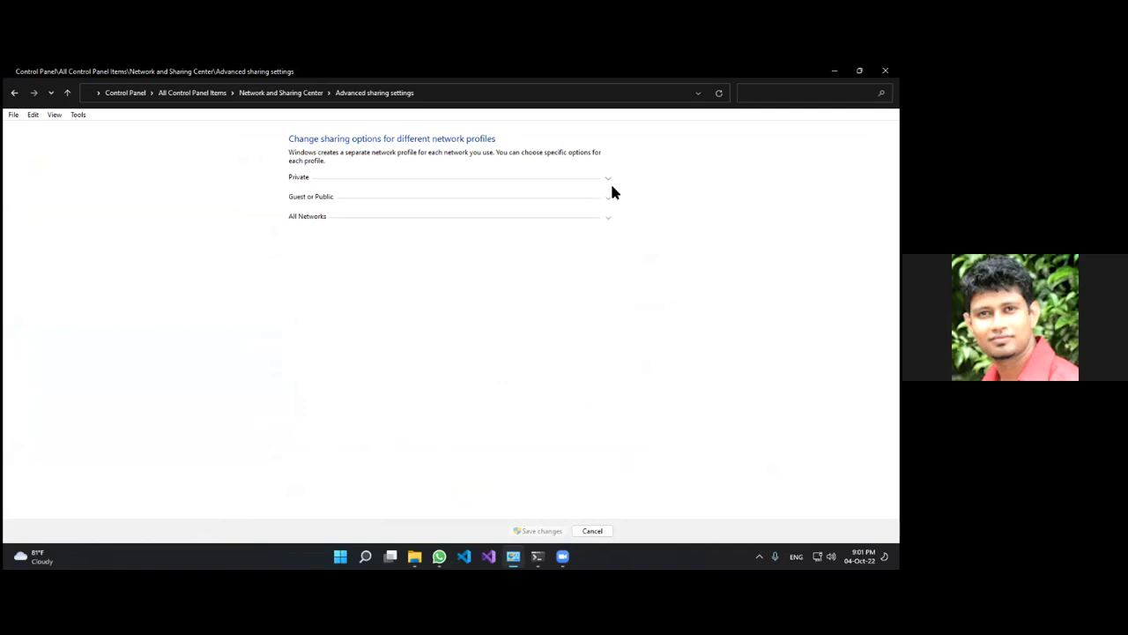
click(608, 202)
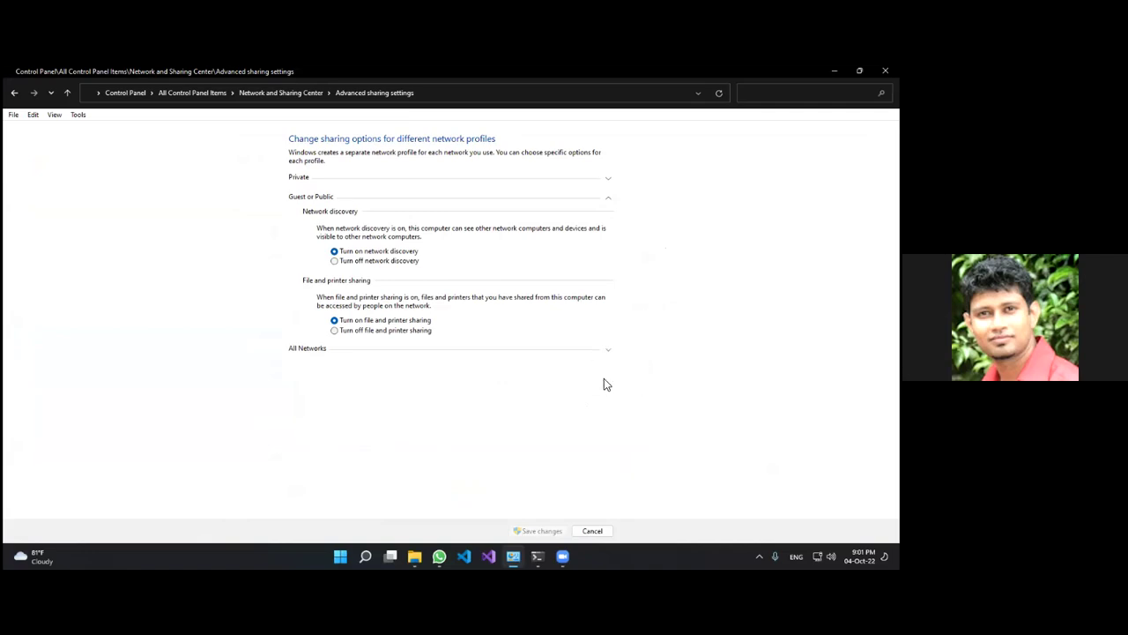
click(590, 527)
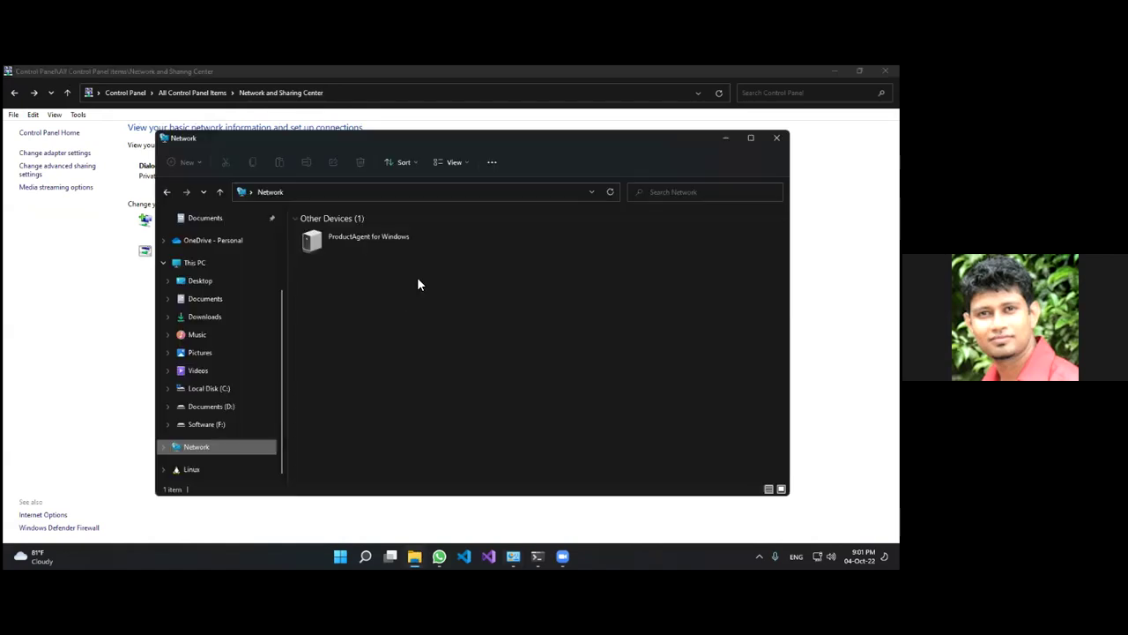
Close the current Network window and open the Network location in a new File Explorer window
key(alt+F4)
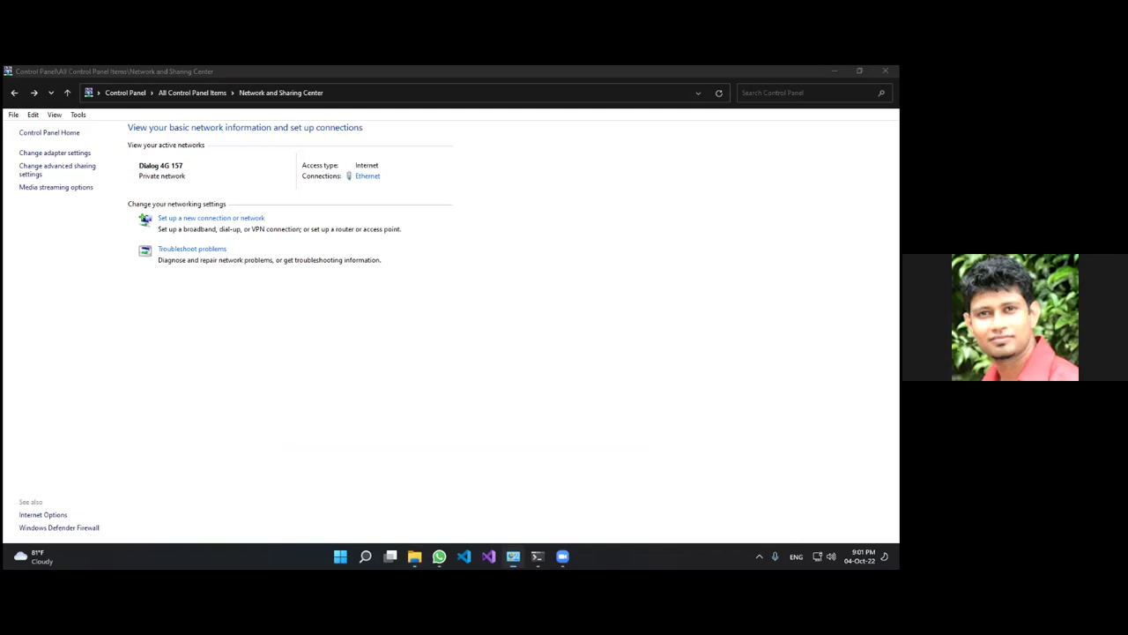
key(super+e)
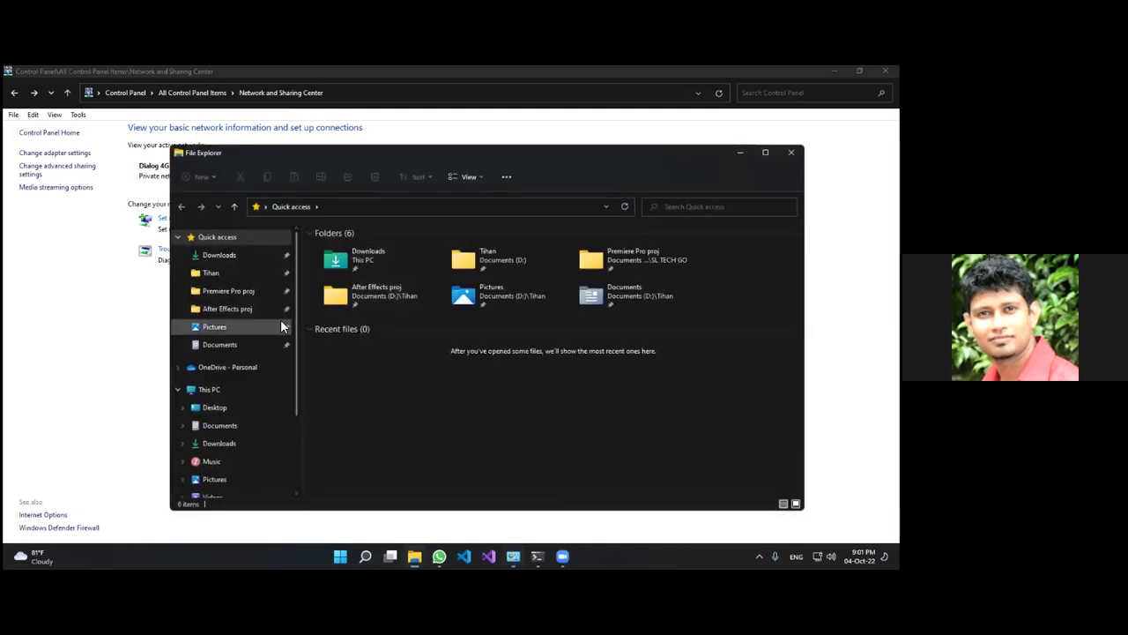
scroll(279, 315, down, 3)
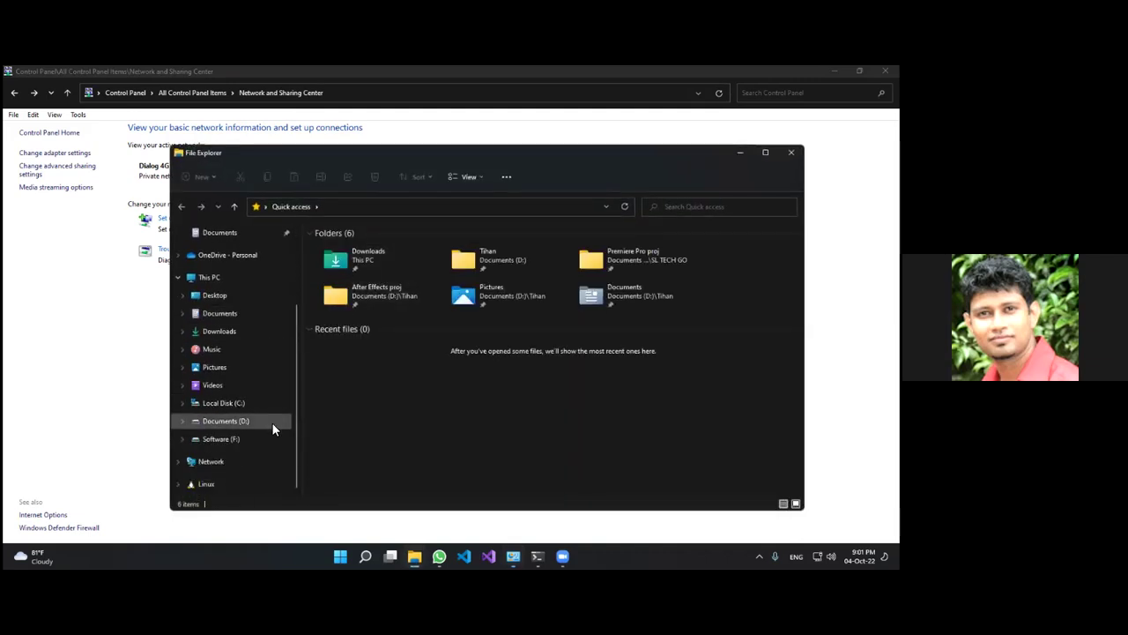
click(254, 465)
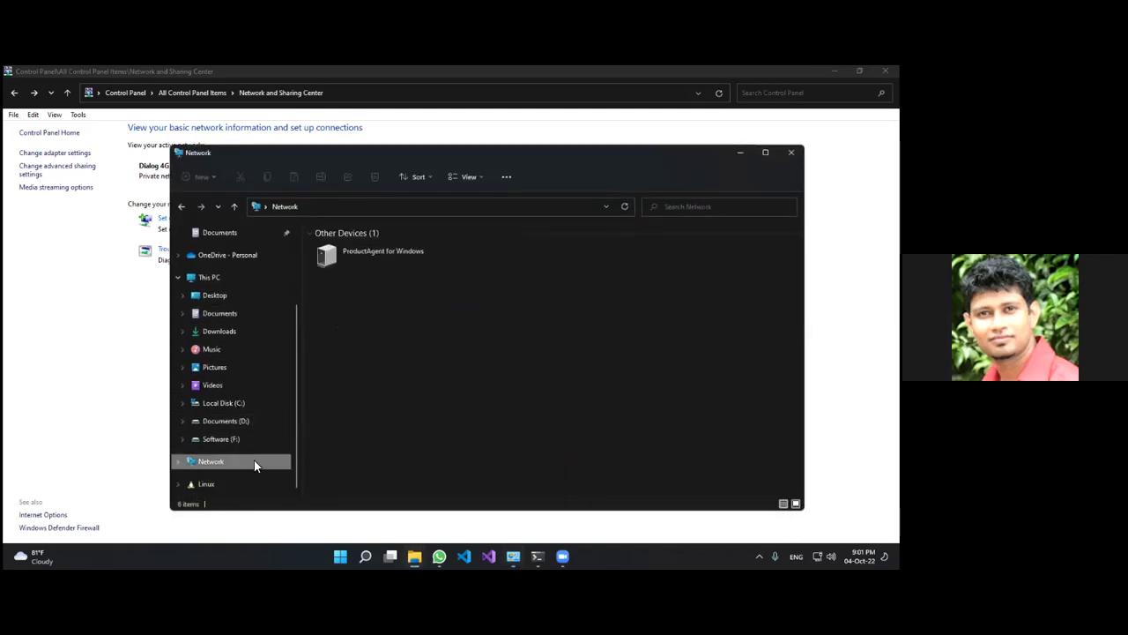
Collapse all device groups in the Network location's view
right_click(405, 276)
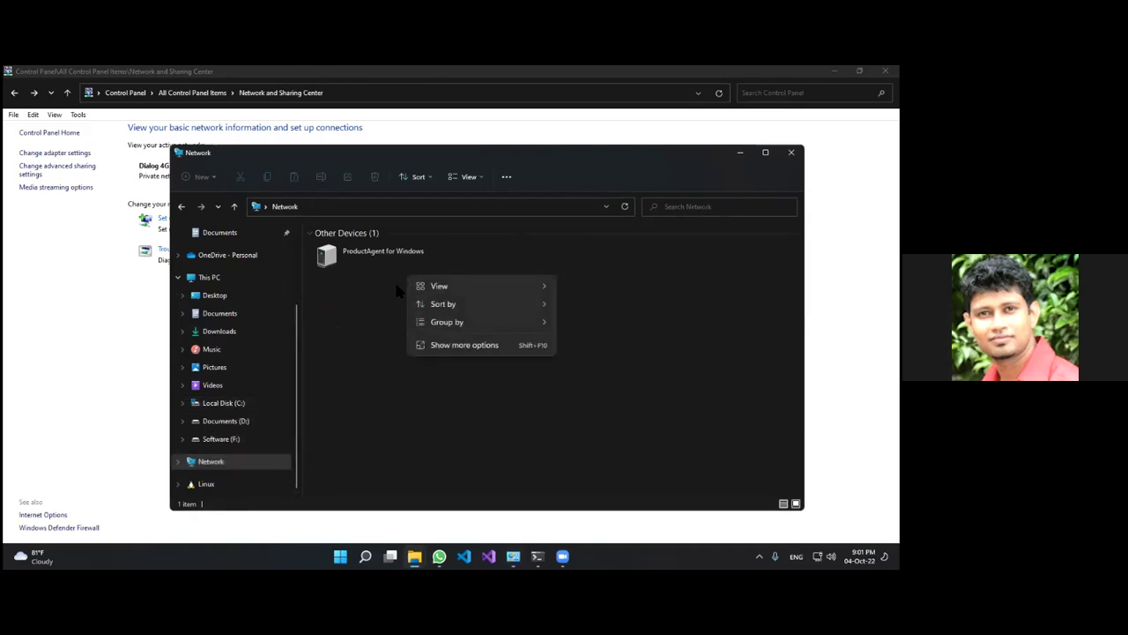
mouse_move(449, 284)
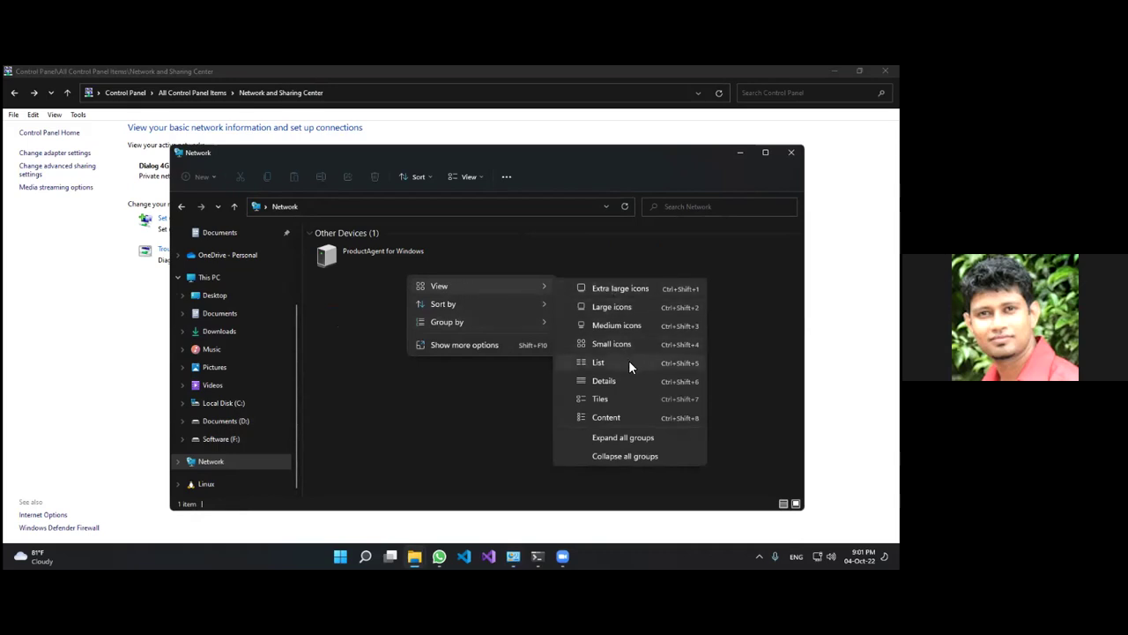
click(638, 456)
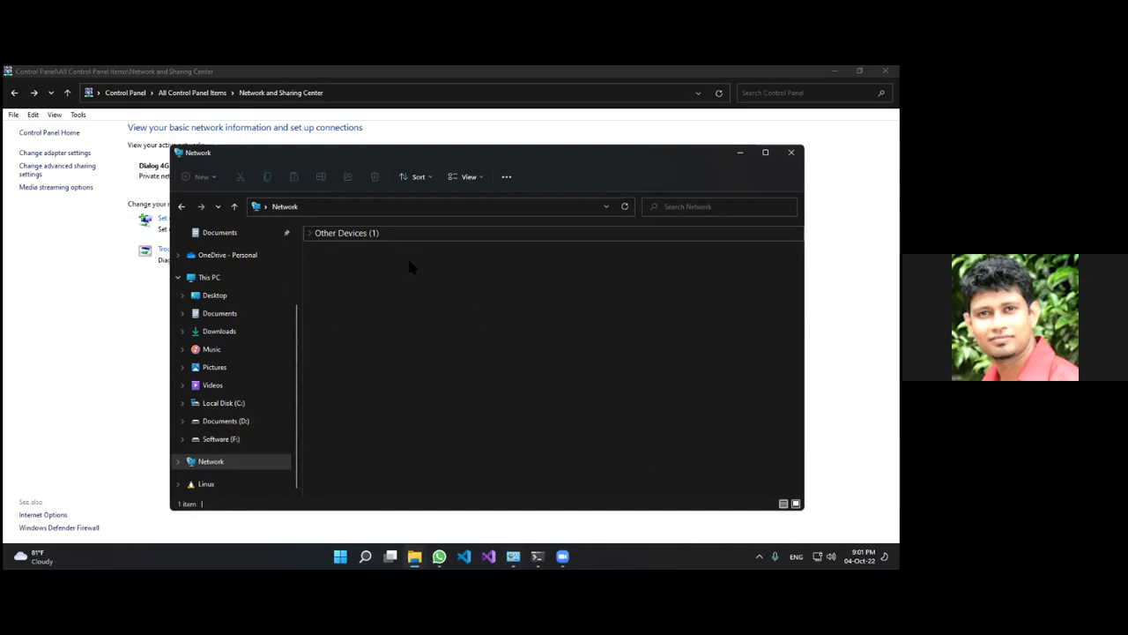
right_click(409, 262)
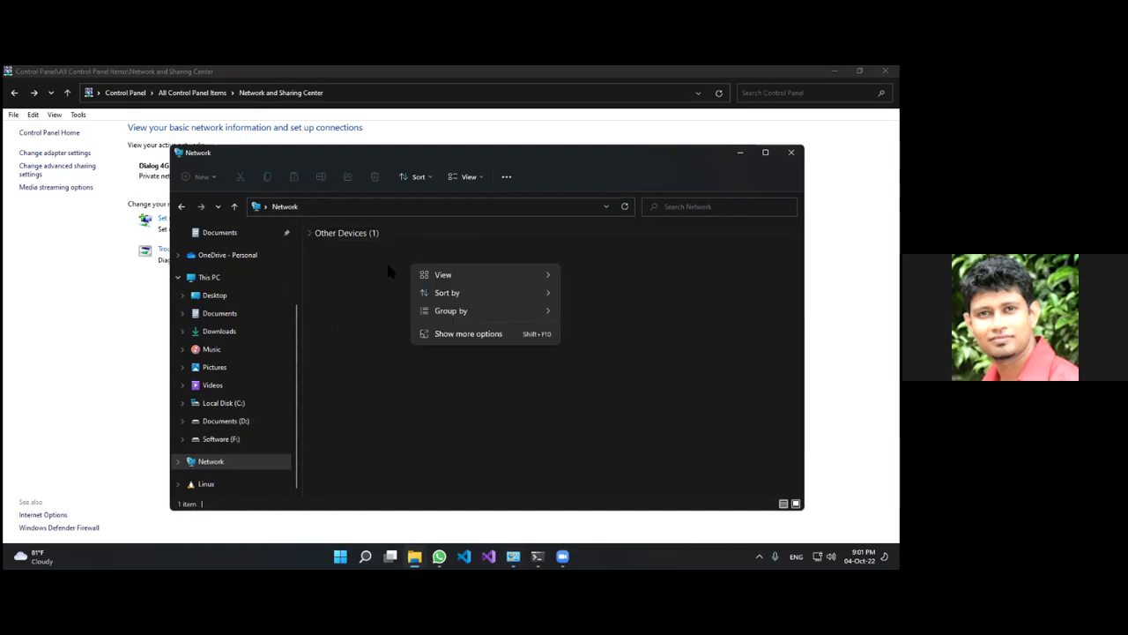
click(395, 274)
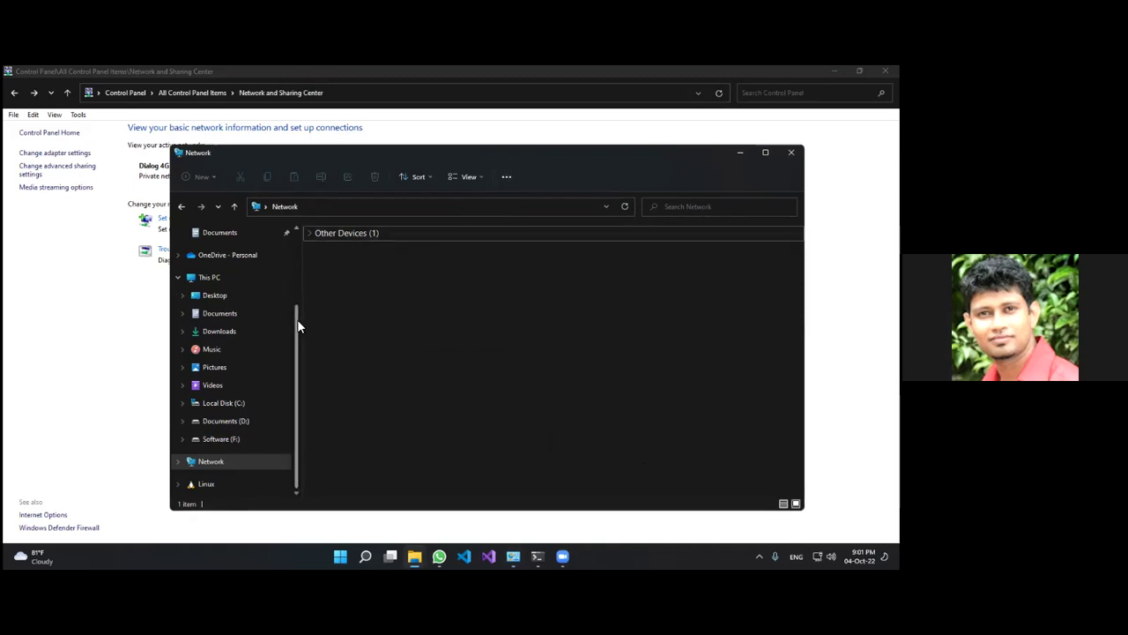
Look through the contents of the pinned personal folder on the Documents (D:) drive in File Explorer
scroll(297, 319, up, 3)
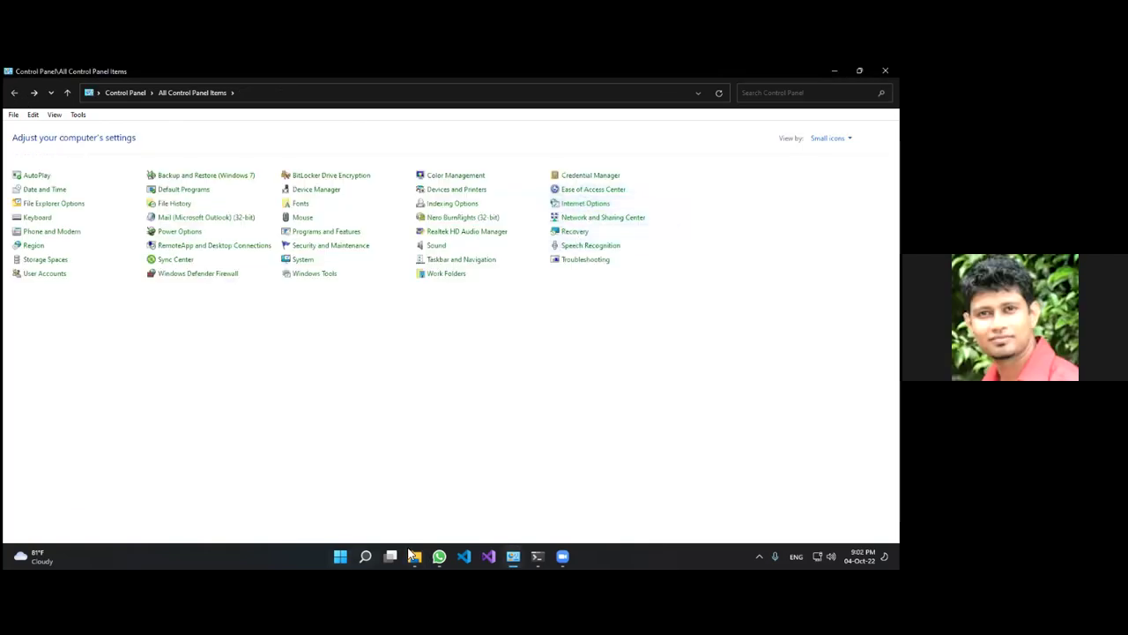
click(411, 554)
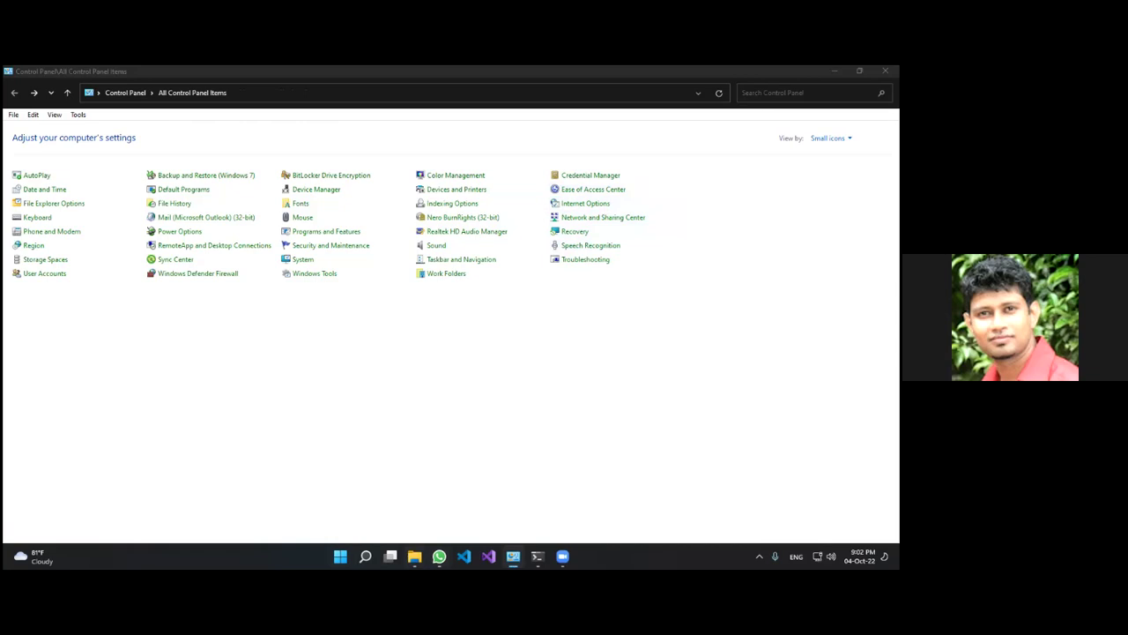
click(218, 254)
scroll(392, 260, down, 12)
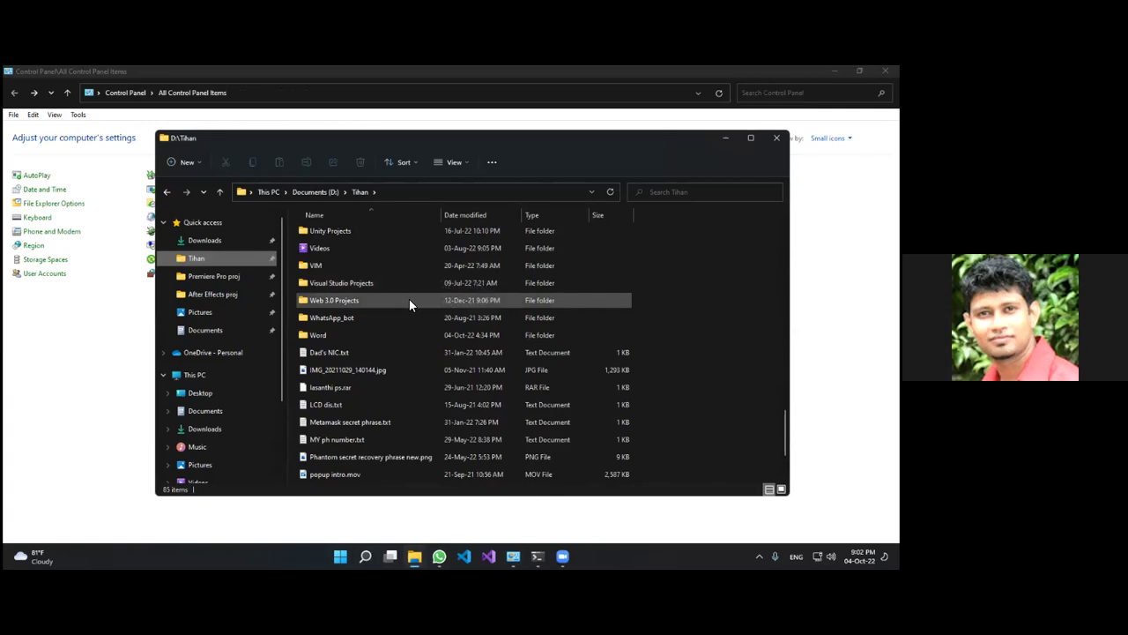
click(408, 299)
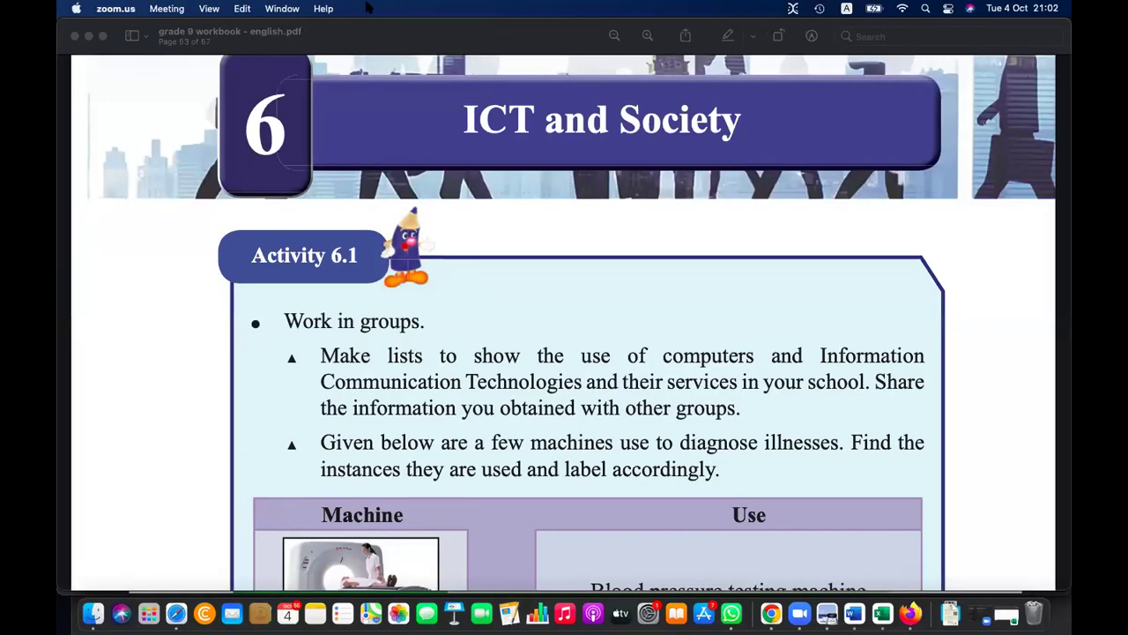
Examine the full Machine and Use table of Activity 6.1 in the grade 9 workbook PDF in Preview
scroll(655, 317, down, 2)
scroll(655, 317, down, 7)
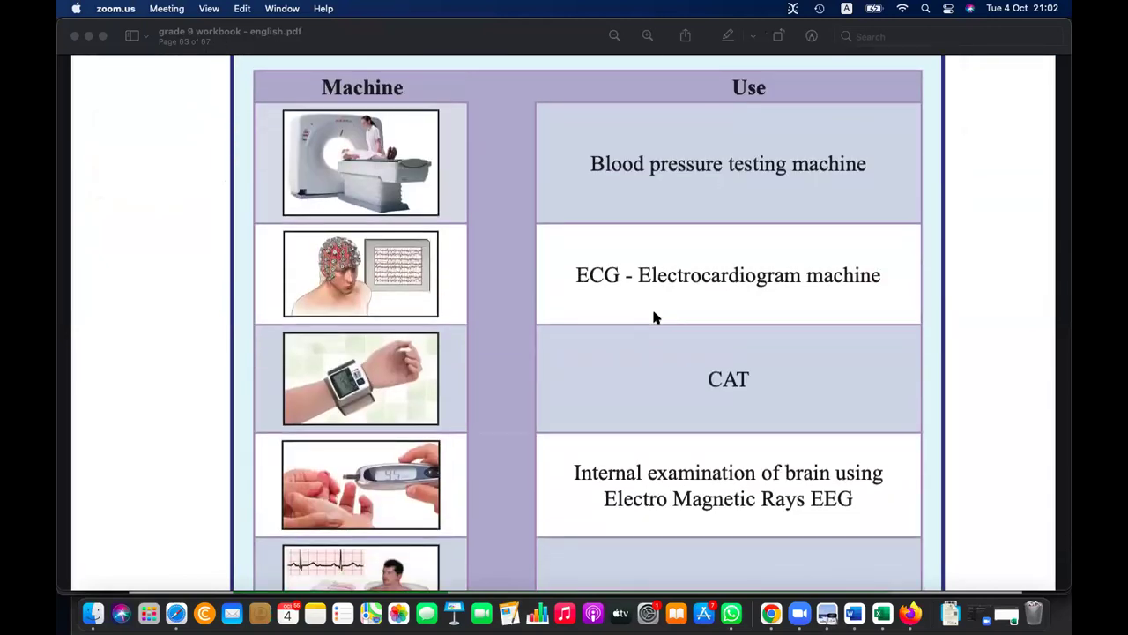
click(518, 357)
key(super+minus)
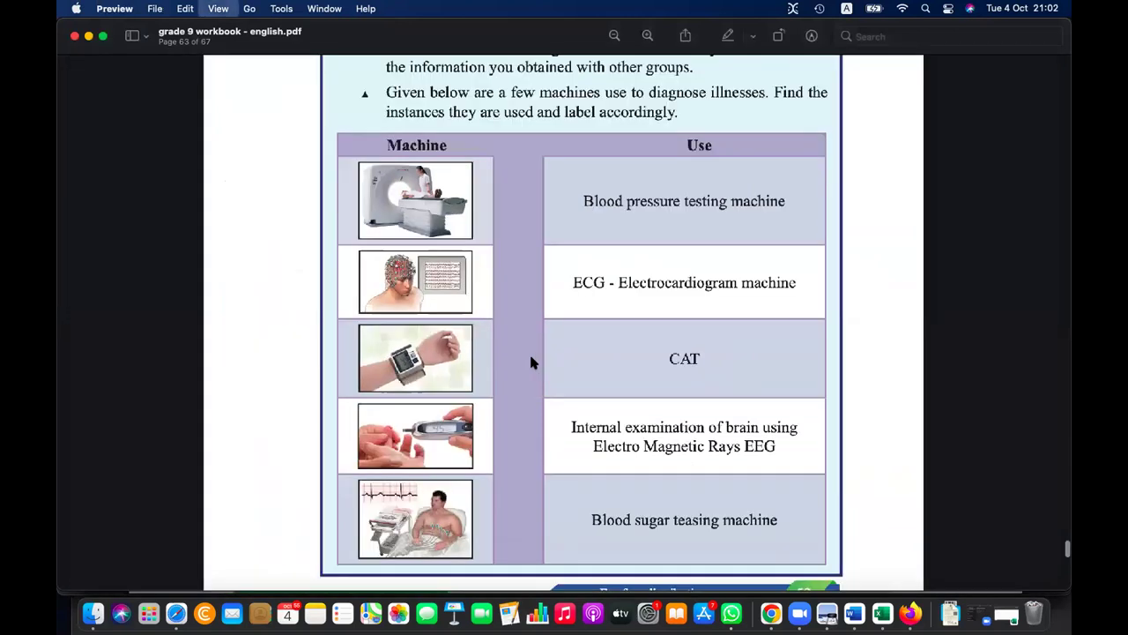
scroll(538, 344, up, 1)
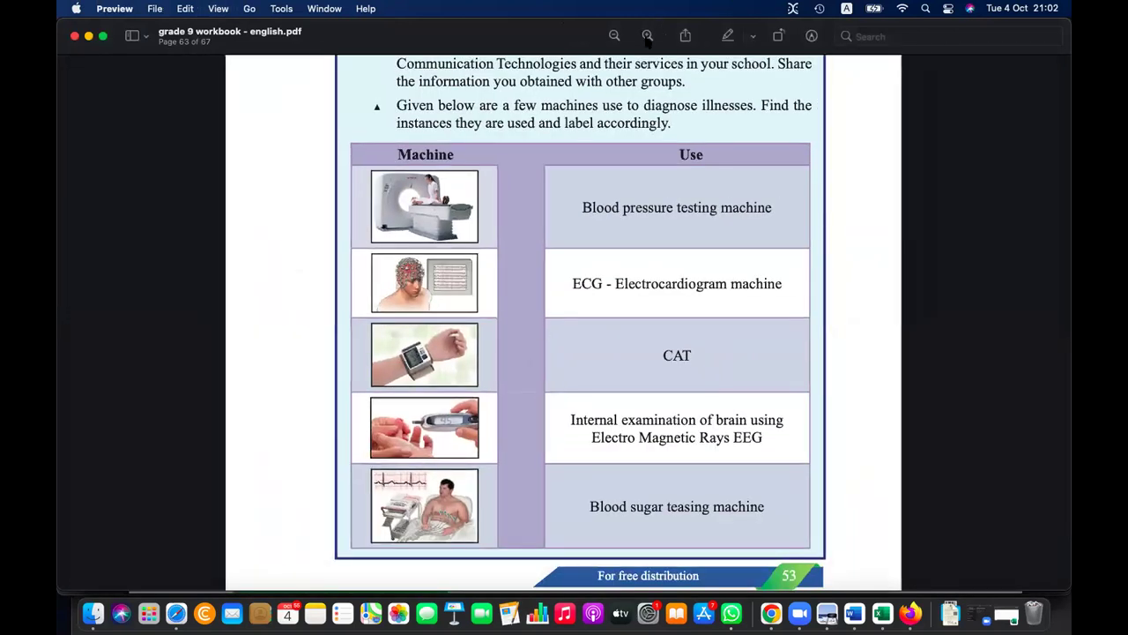